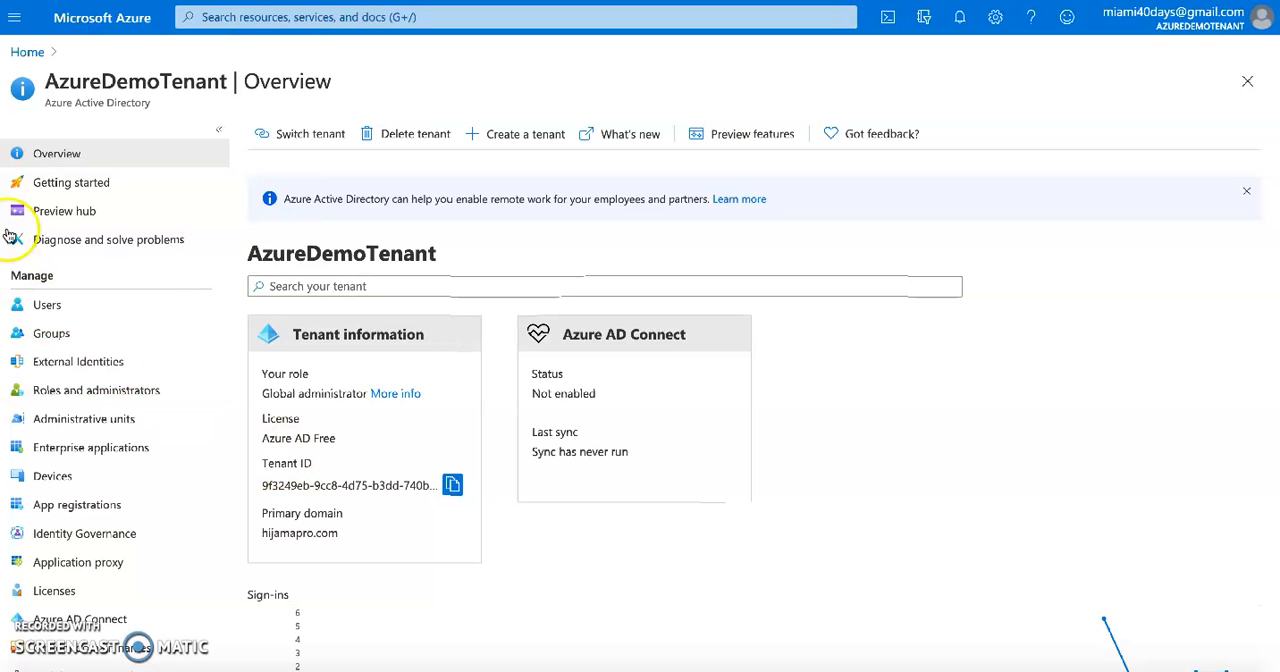
# From the Azure Active Directory overview, start creating a tenant of type Azure Active Directory and continue to its configuration
pyautogui.click(27, 51)
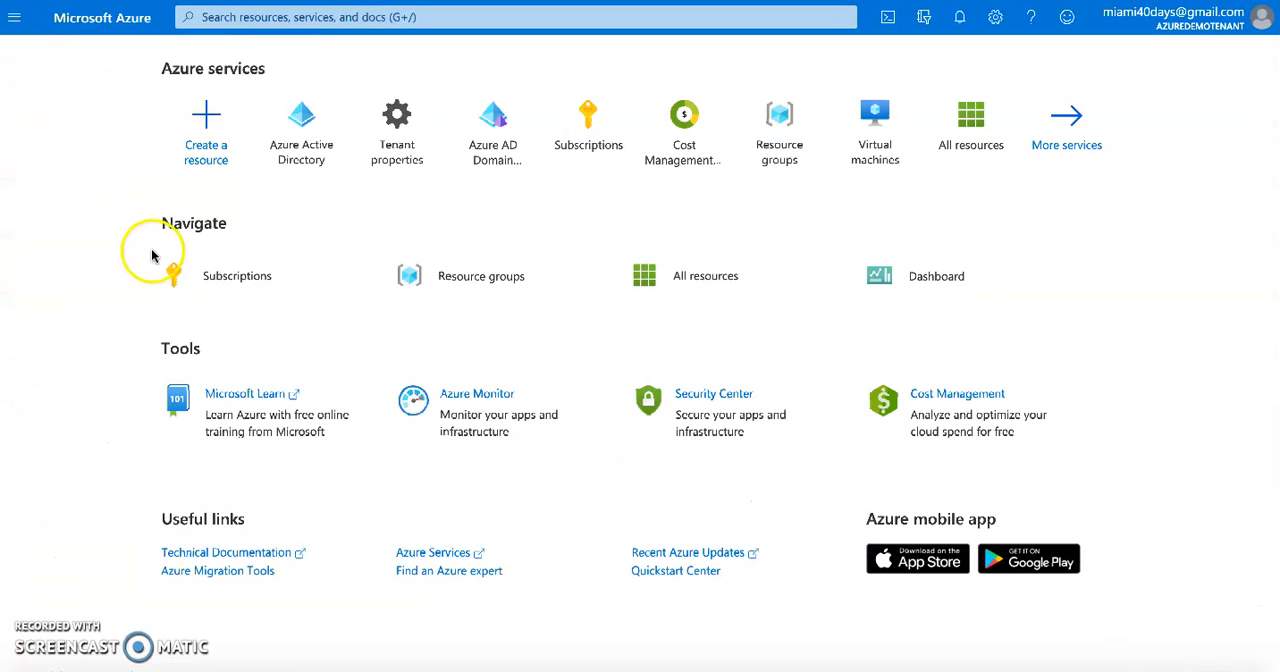
pyautogui.click(298, 155)
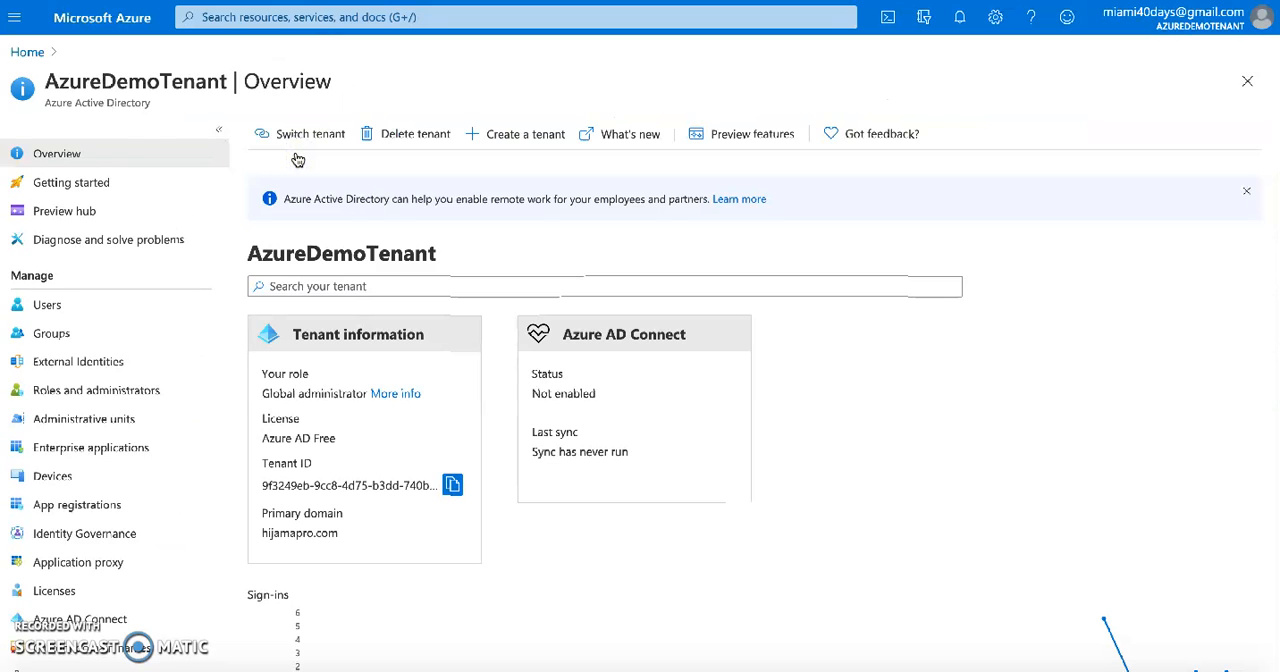
pyautogui.doubleClick(308, 254)
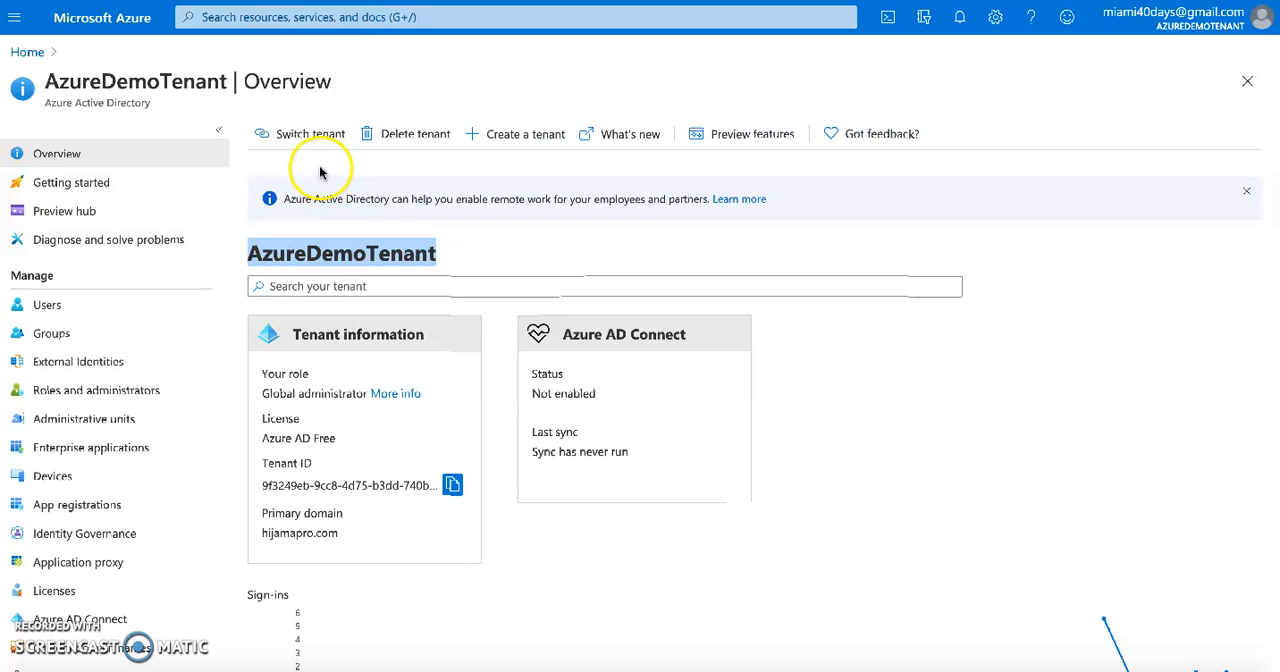
pyautogui.click(527, 140)
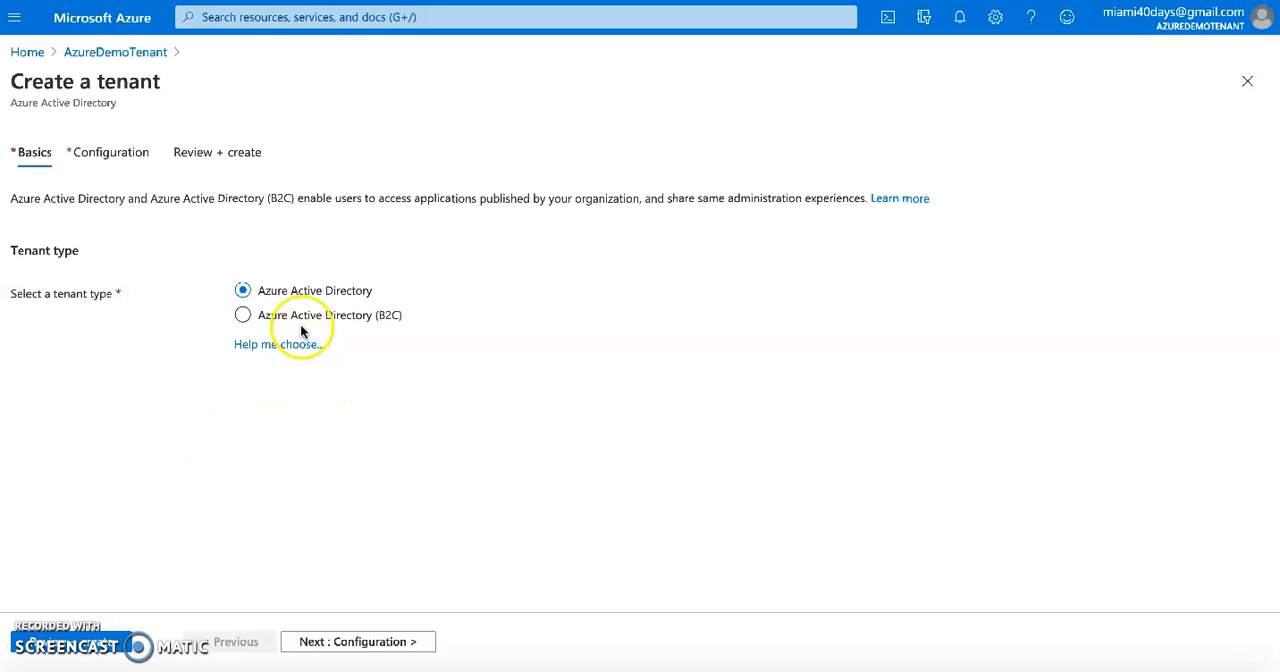
pyautogui.click(347, 643)
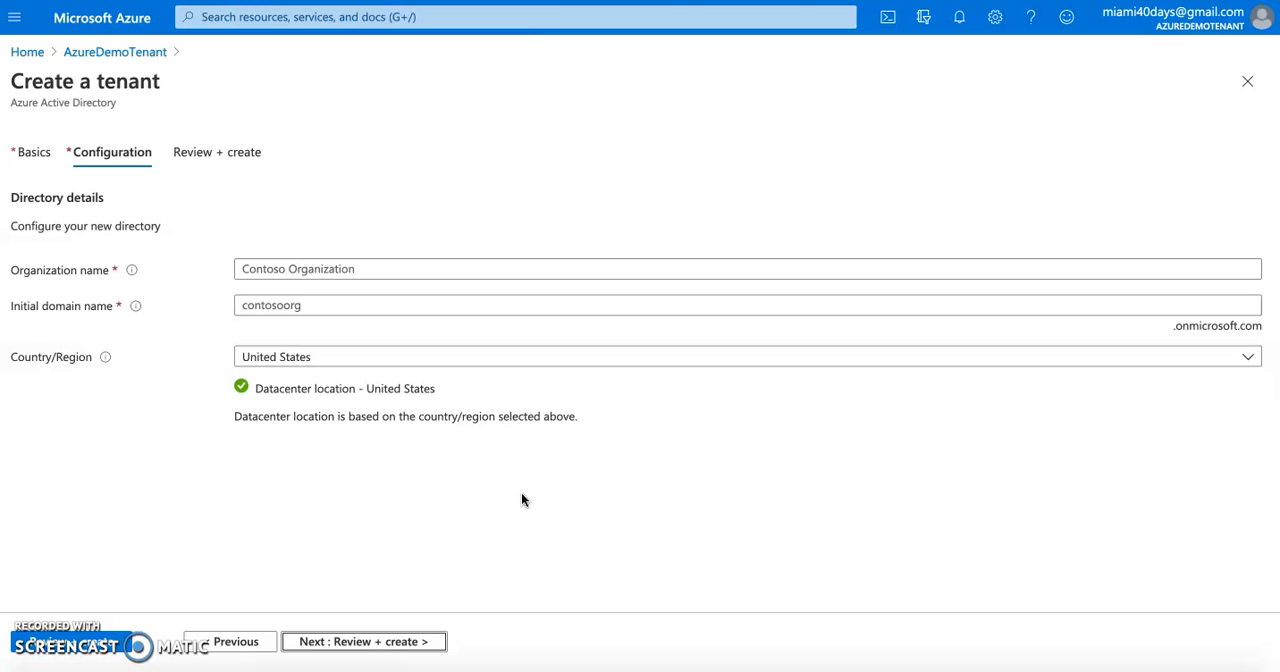
# Enter KloudKing as the organization name of the new tenant
pyautogui.click(371, 264)
pyautogui.click(337, 266)
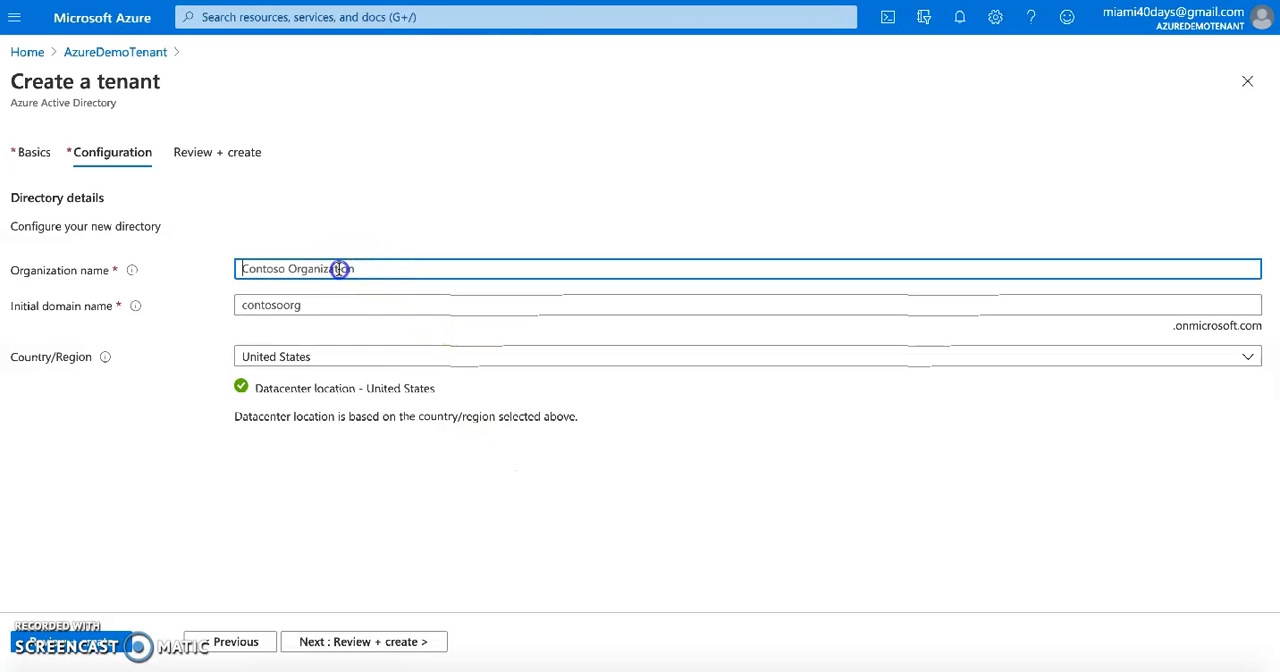
pyautogui.write('Kloud')
pyautogui.press('BackSpace')
pyautogui.press('BackSpace')
pyautogui.press('BackSpace')
pyautogui.press('BackSpace')
pyautogui.write('loudKing')
# Copy the organization name KloudKing into the initial domain name of the new tenant
pyautogui.click(329, 305)
pyautogui.doubleClick(283, 267)
pyautogui.hotkey('ctrl', 'c')
pyautogui.click(286, 305)
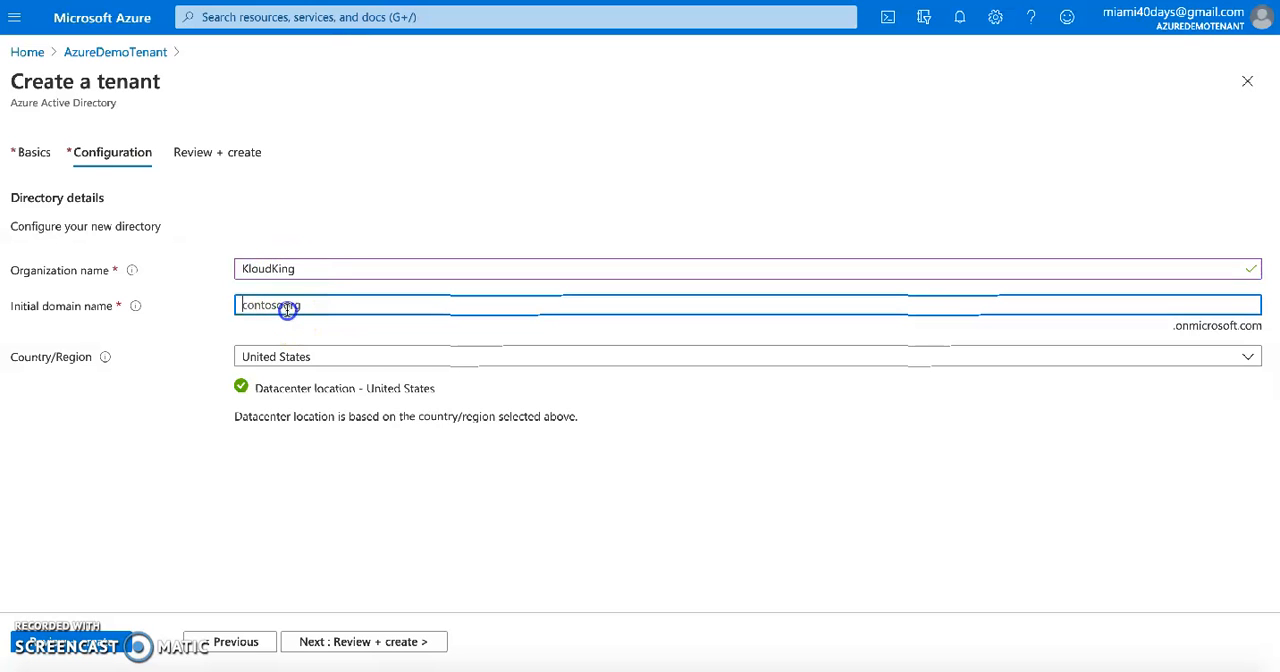
pyautogui.hotkey('ctrl', 'v')
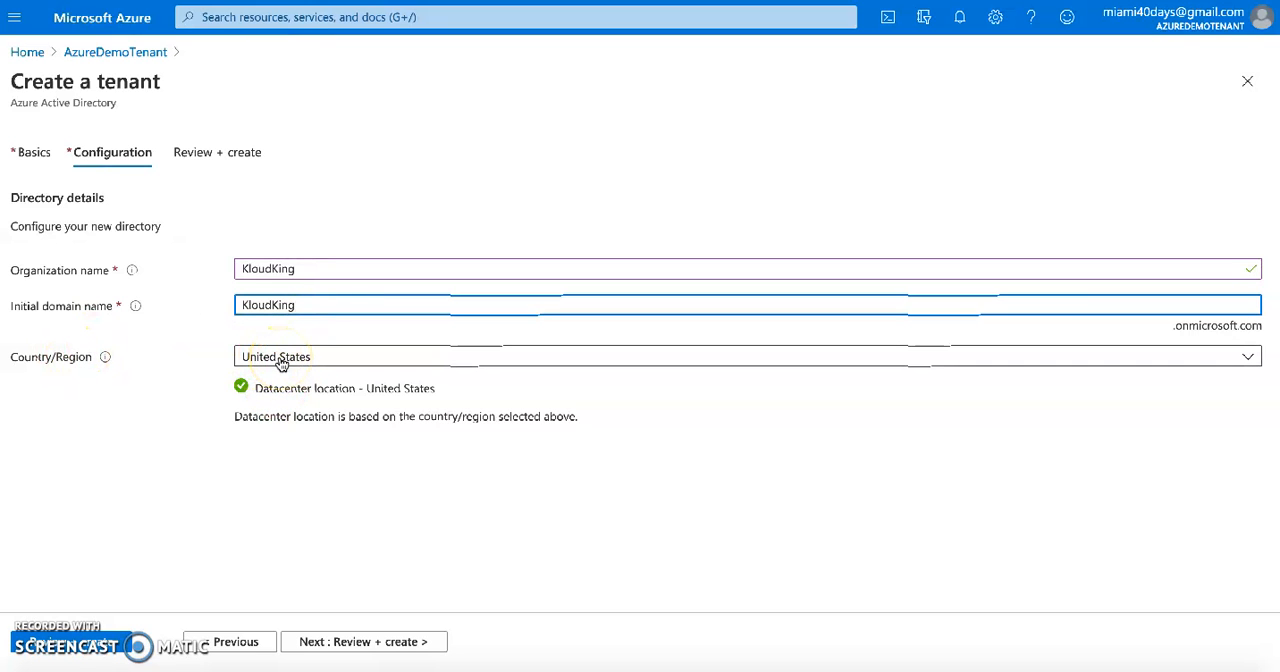
pyautogui.click(256, 300)
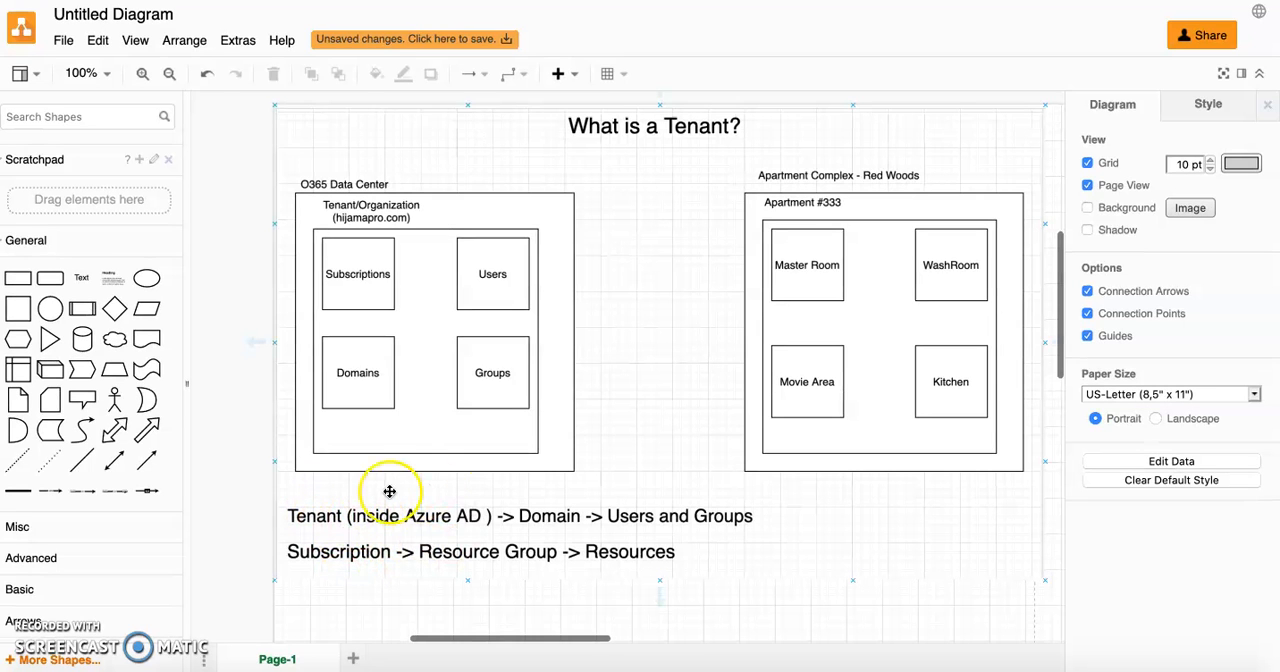
pyautogui.click(310, 517)
pyautogui.moveTo(310, 517)
pyautogui.mouseDown()
pyautogui.moveTo(392, 517)
pyautogui.moveTo(301, 517)
pyautogui.mouseUp()
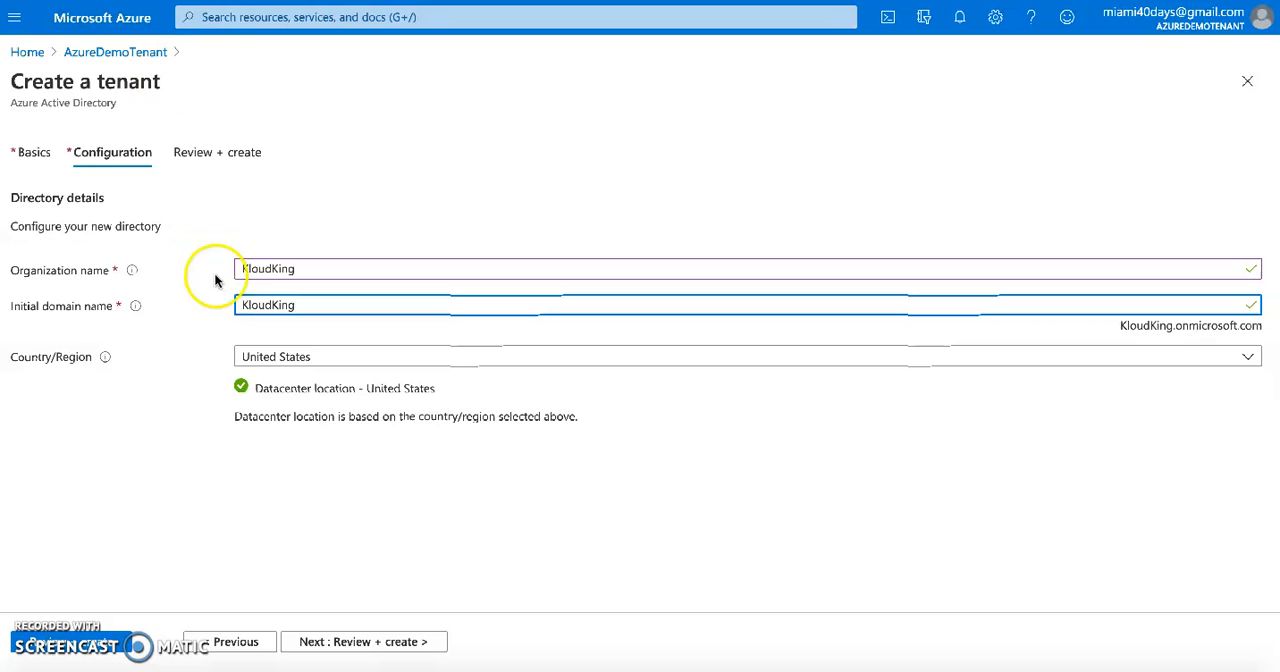
pyautogui.doubleClick(267, 269)
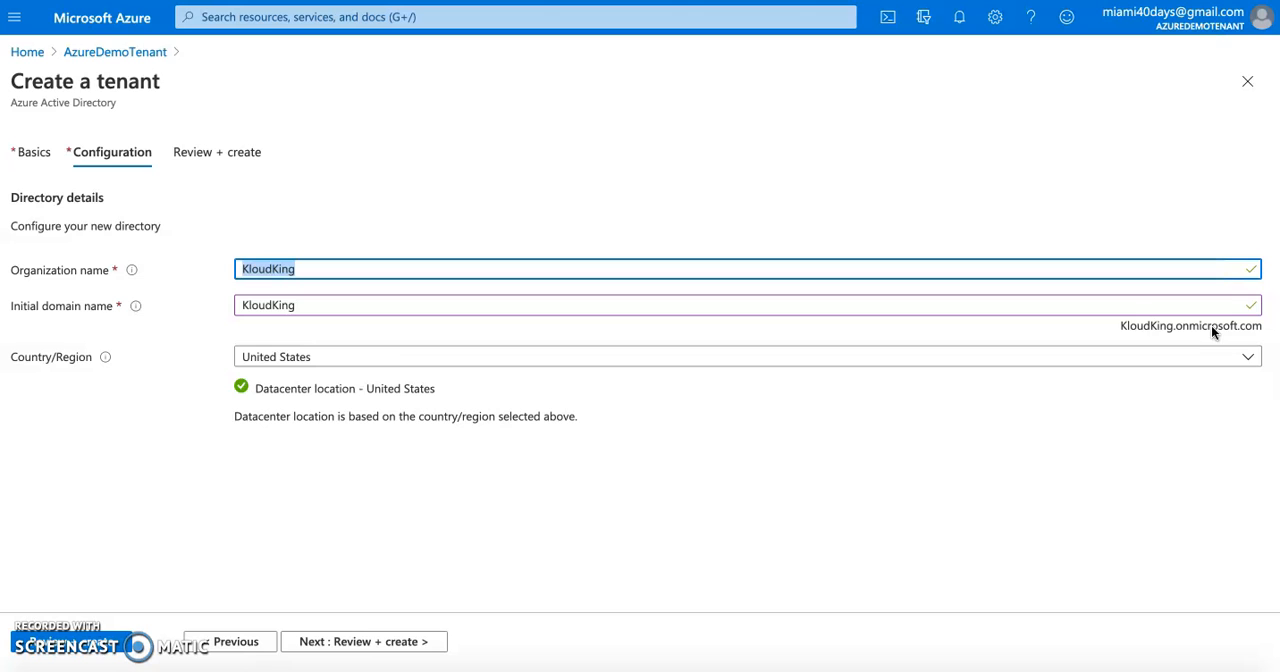
# Review the tenant type, organization name and initial domain name in the summary, and create the KloudKing tenant
pyautogui.click(391, 641)
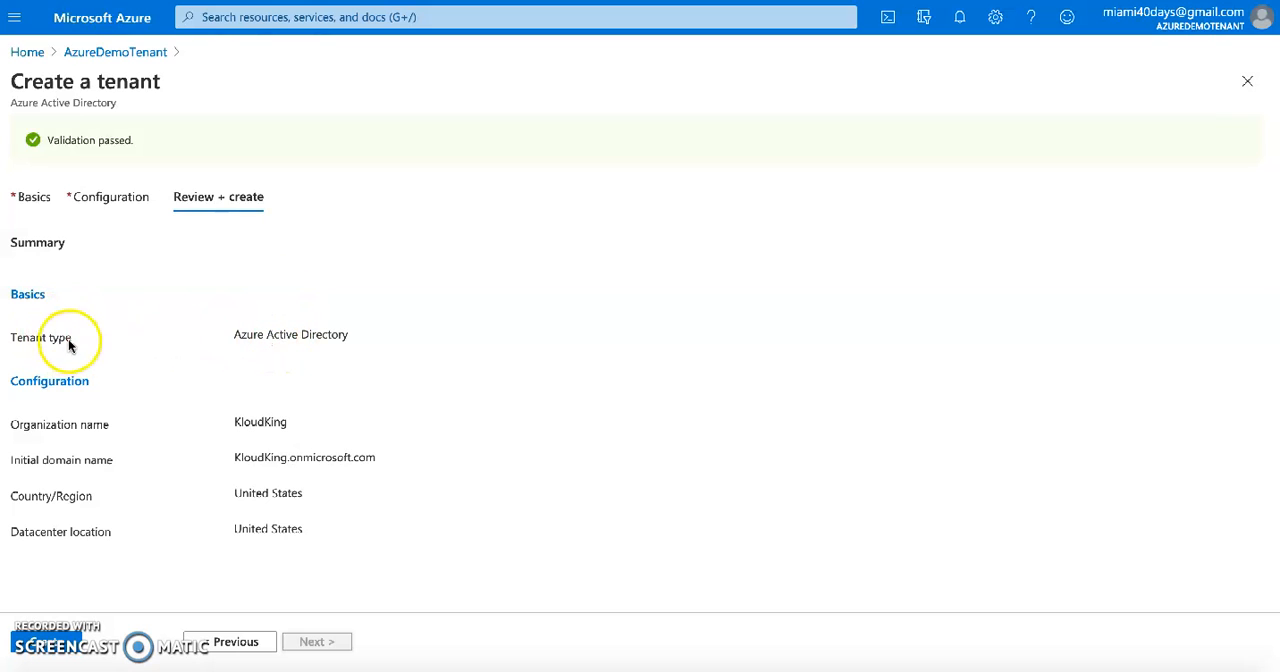
pyautogui.doubleClick(289, 334)
pyautogui.tripleClick(289, 334)
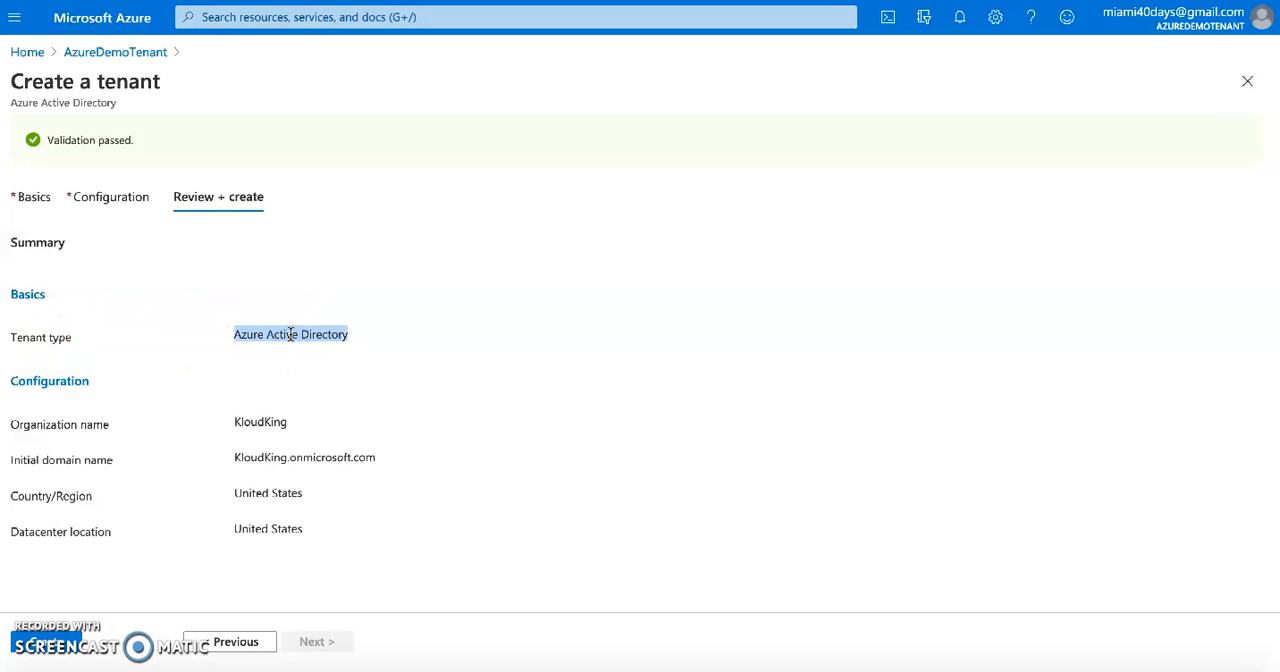
pyautogui.doubleClick(267, 423)
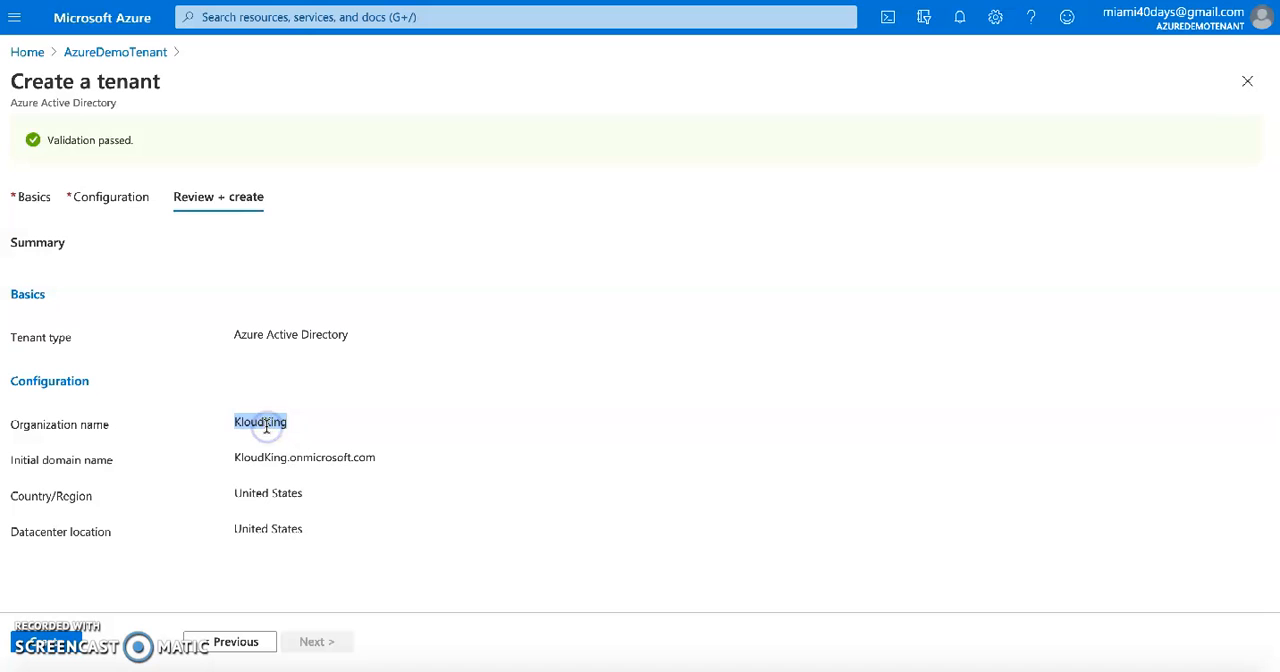
pyautogui.doubleClick(272, 456)
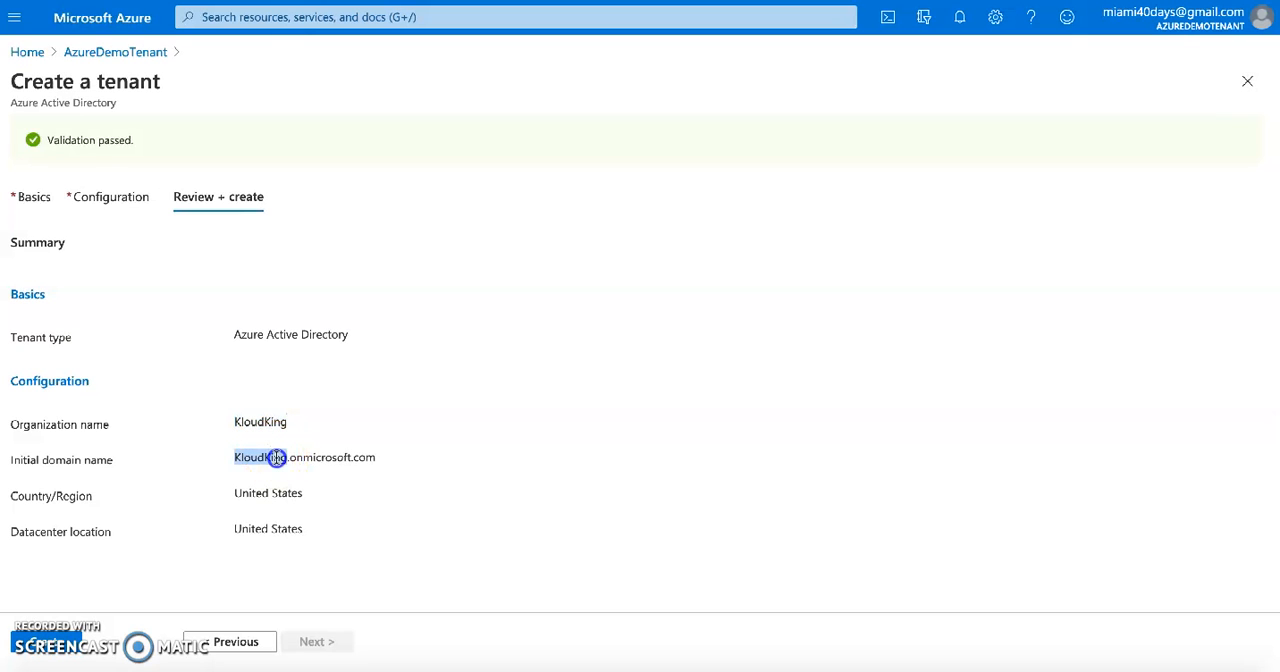
pyautogui.tripleClick(275, 457)
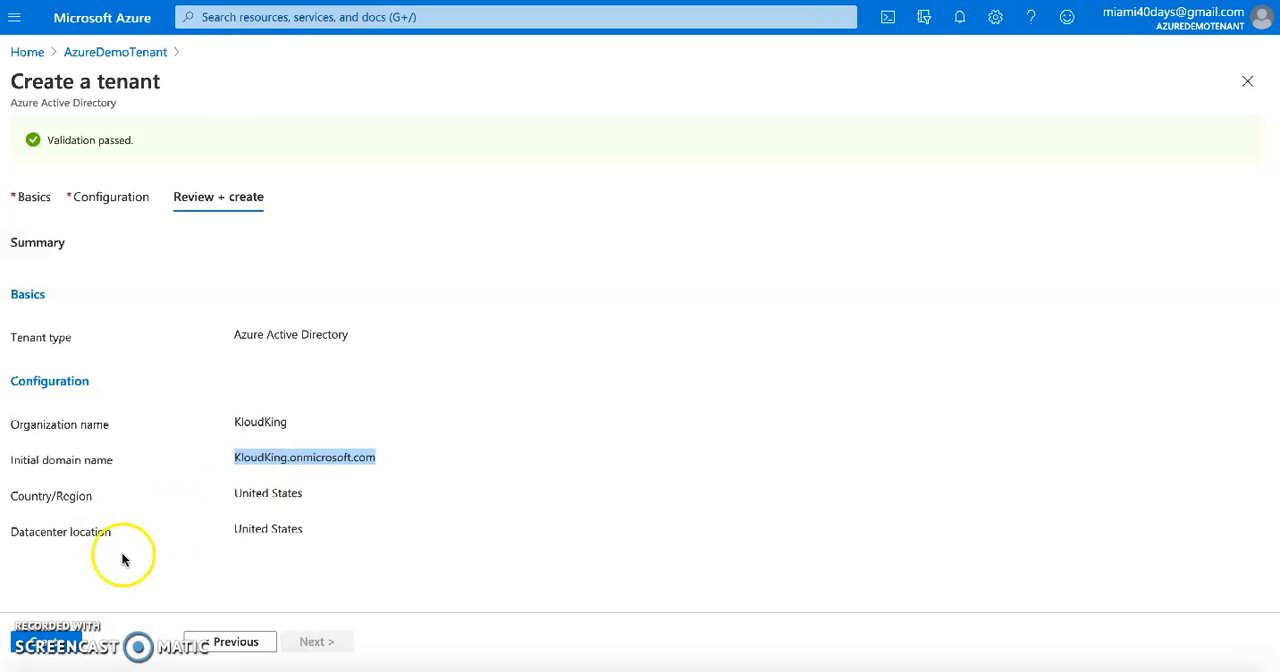
pyautogui.click(66, 641)
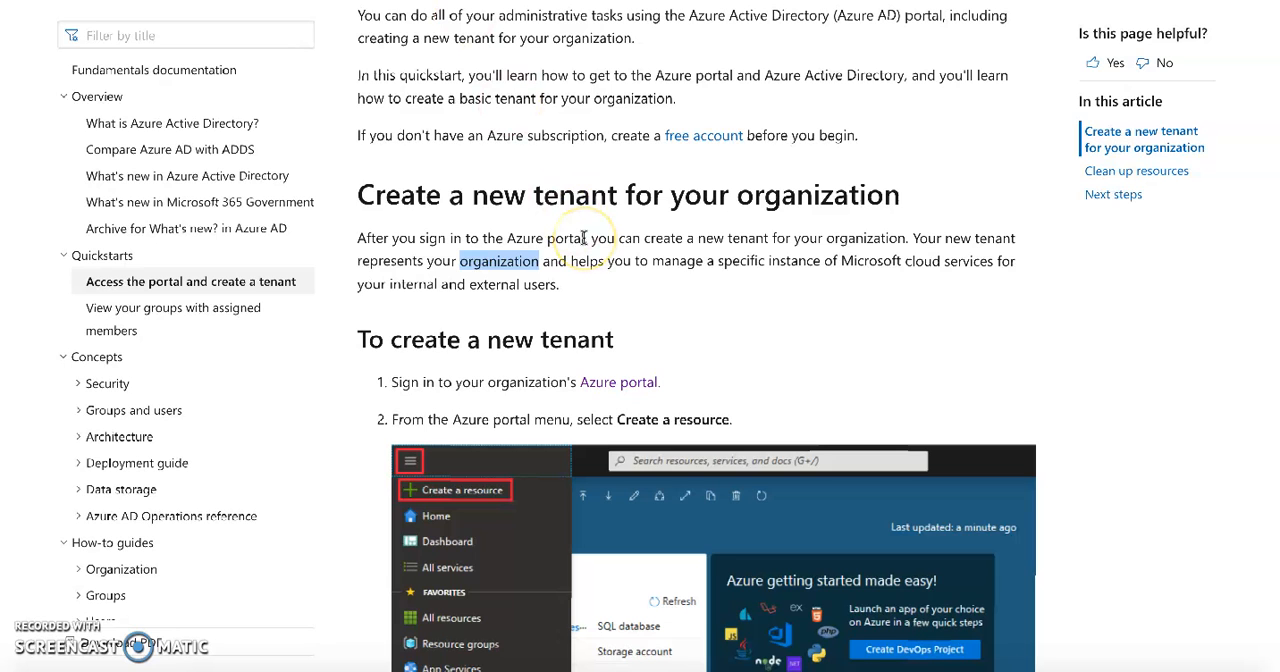
# In the Microsoft Docs quickstart, read the instructions for creating a new tenant, including the organization and initial domain name entries
pyautogui.scroll(-1, 580, 250)
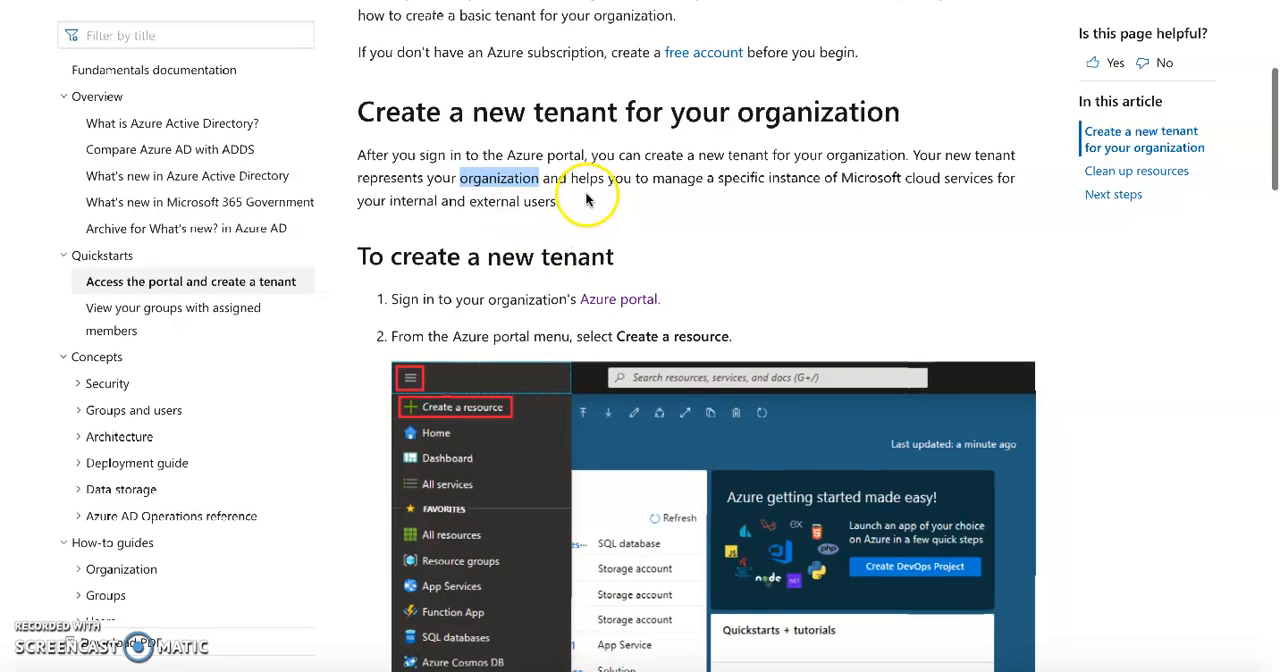
pyautogui.scroll(-1, 586, 200)
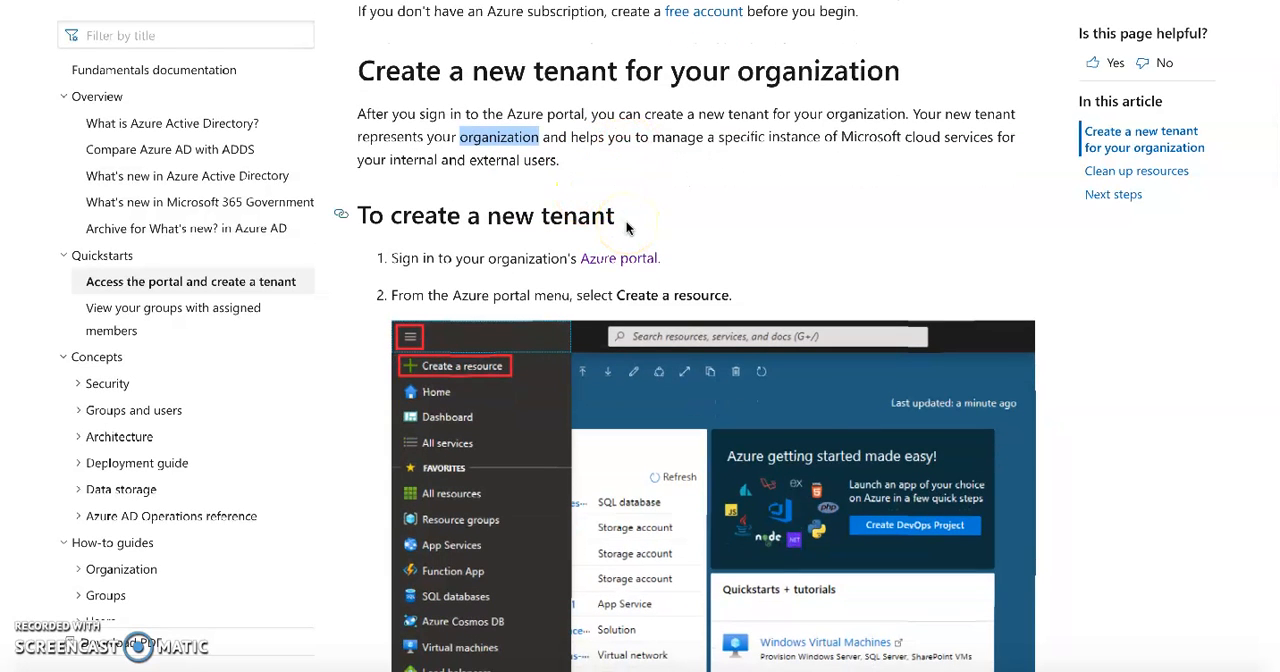
pyautogui.scroll(-2, 627, 228)
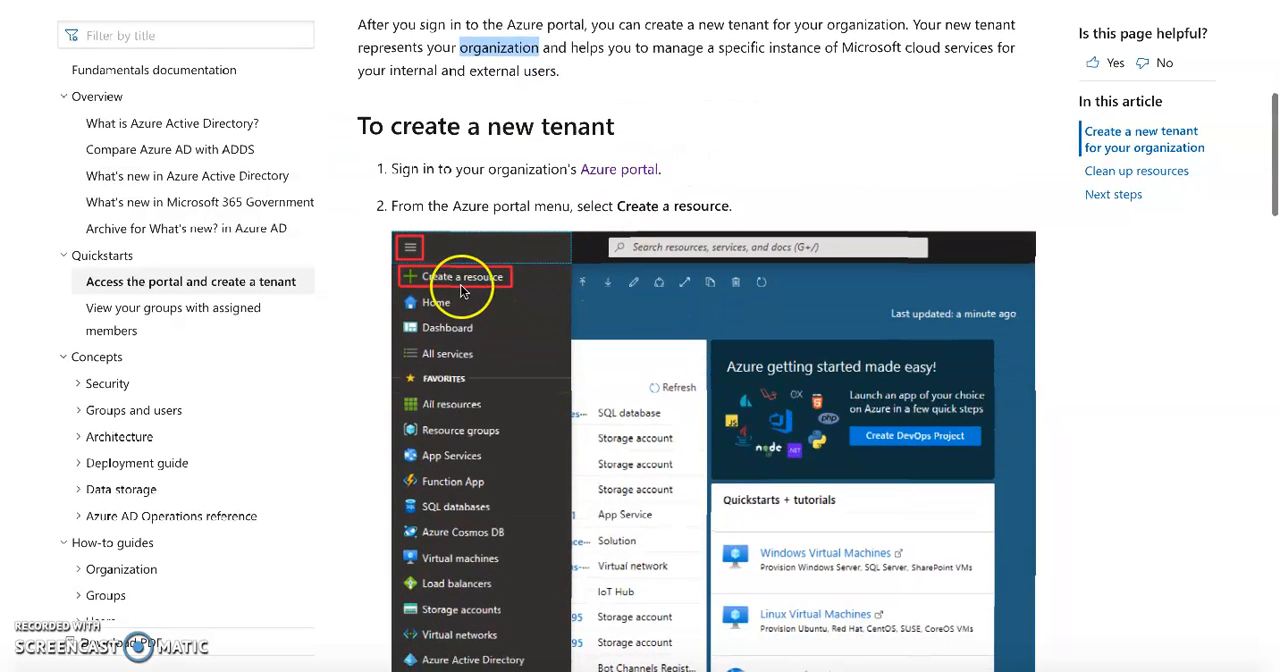
pyautogui.scroll(-2, 647, 318)
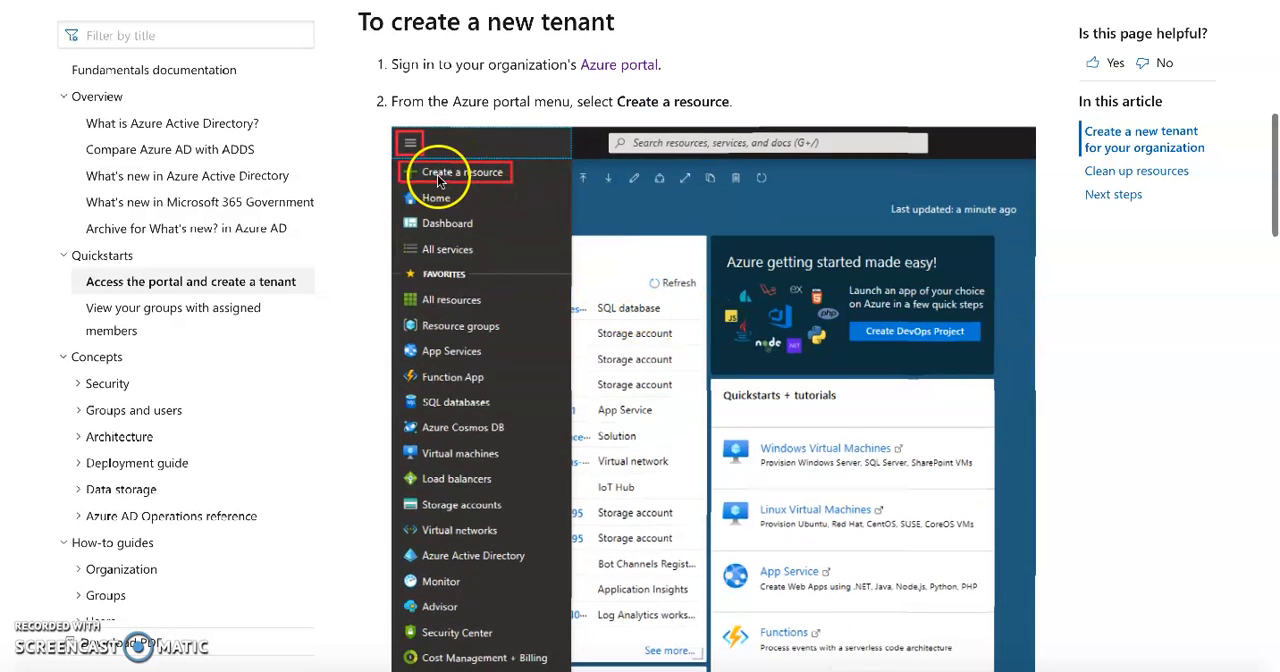
pyautogui.scroll(-10, 492, 290)
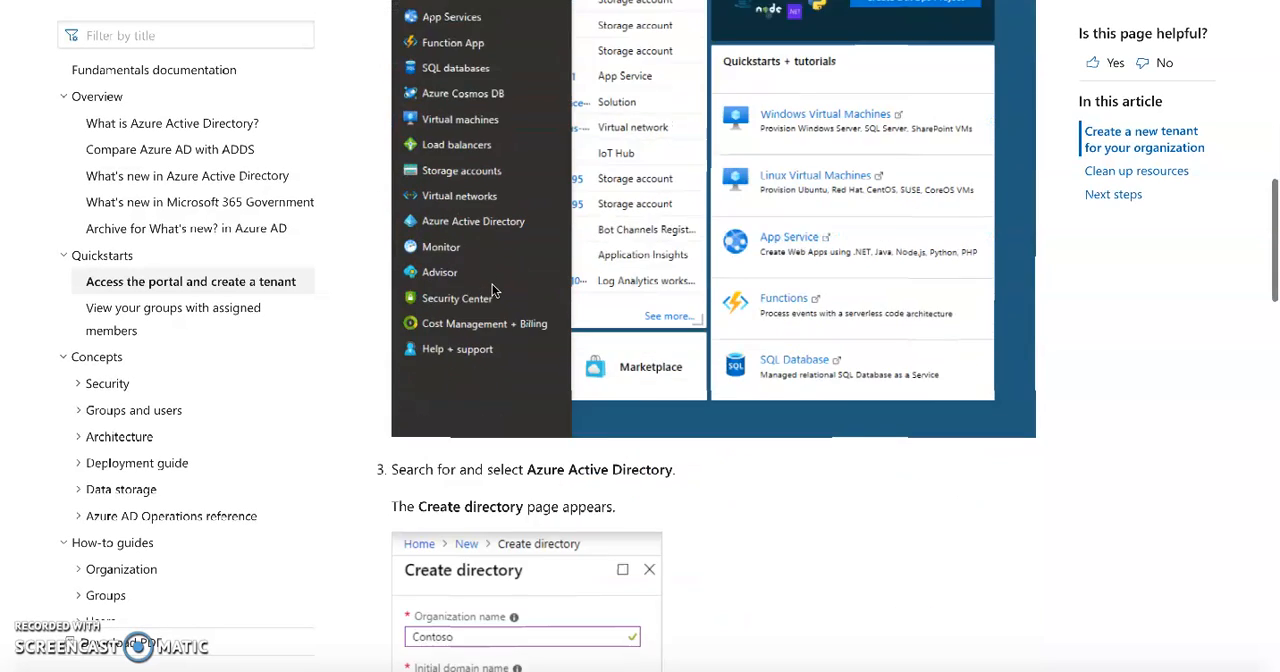
pyautogui.scroll(-2, 492, 290)
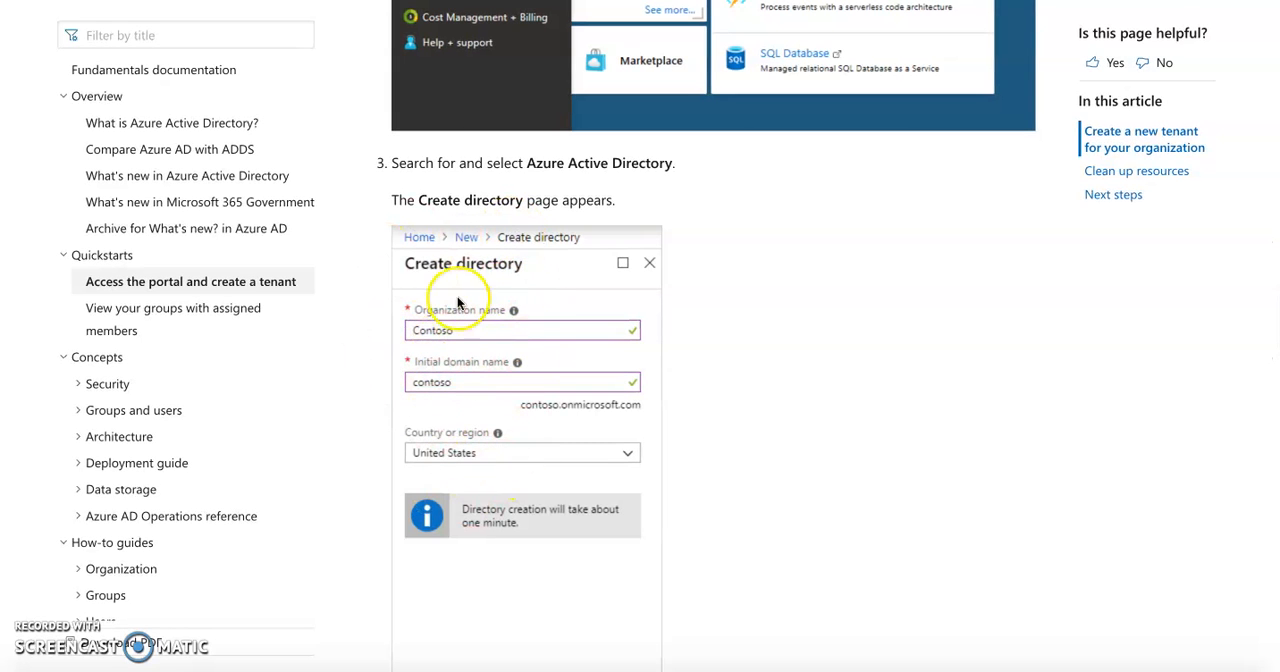
pyautogui.scroll(-1, 498, 305)
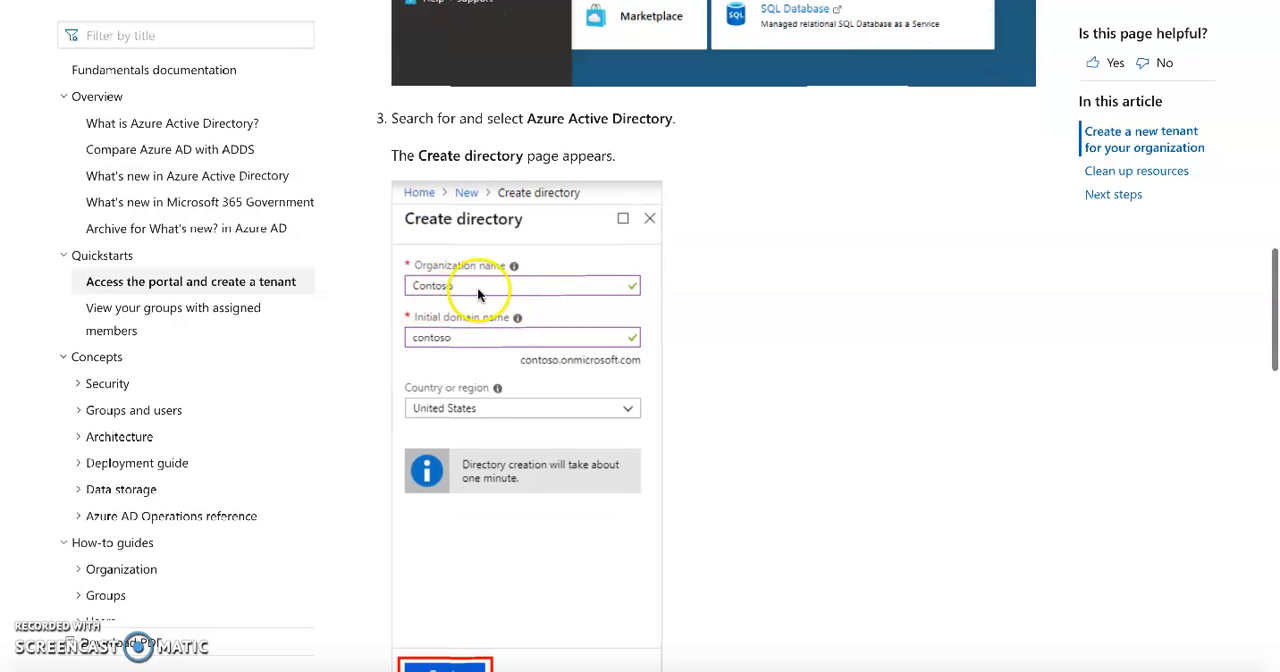
pyautogui.tripleClick(572, 118)
pyautogui.doubleClick(572, 118)
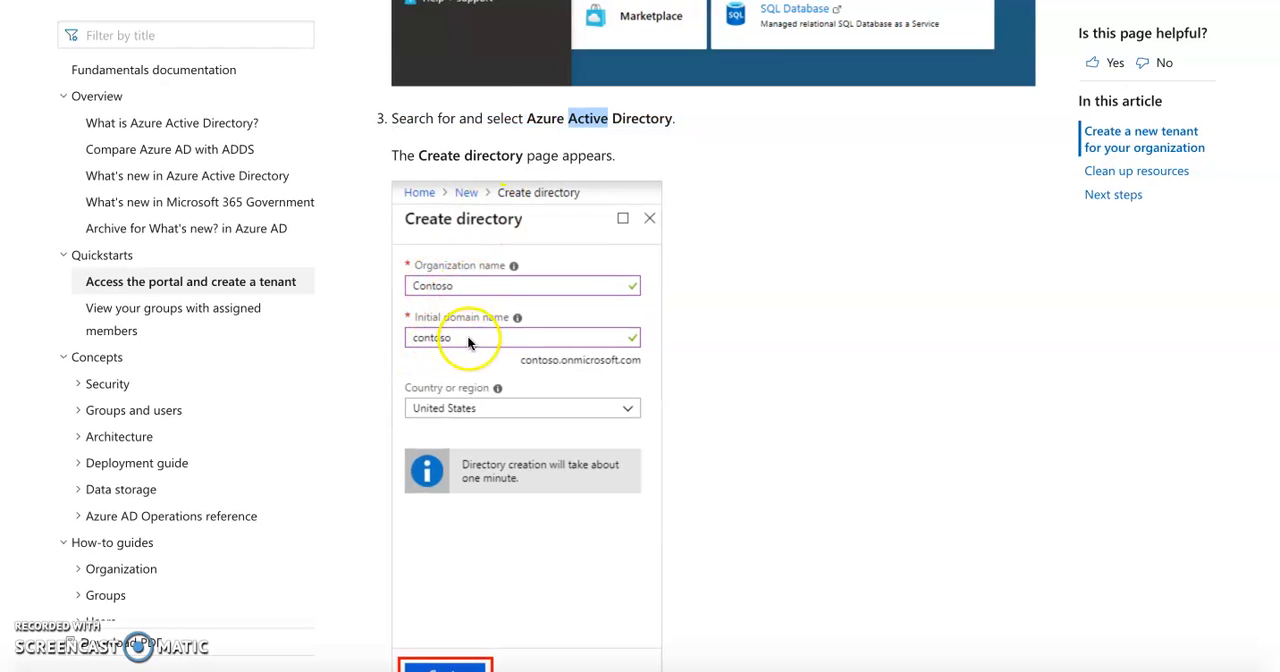
pyautogui.scroll(-3, 537, 404)
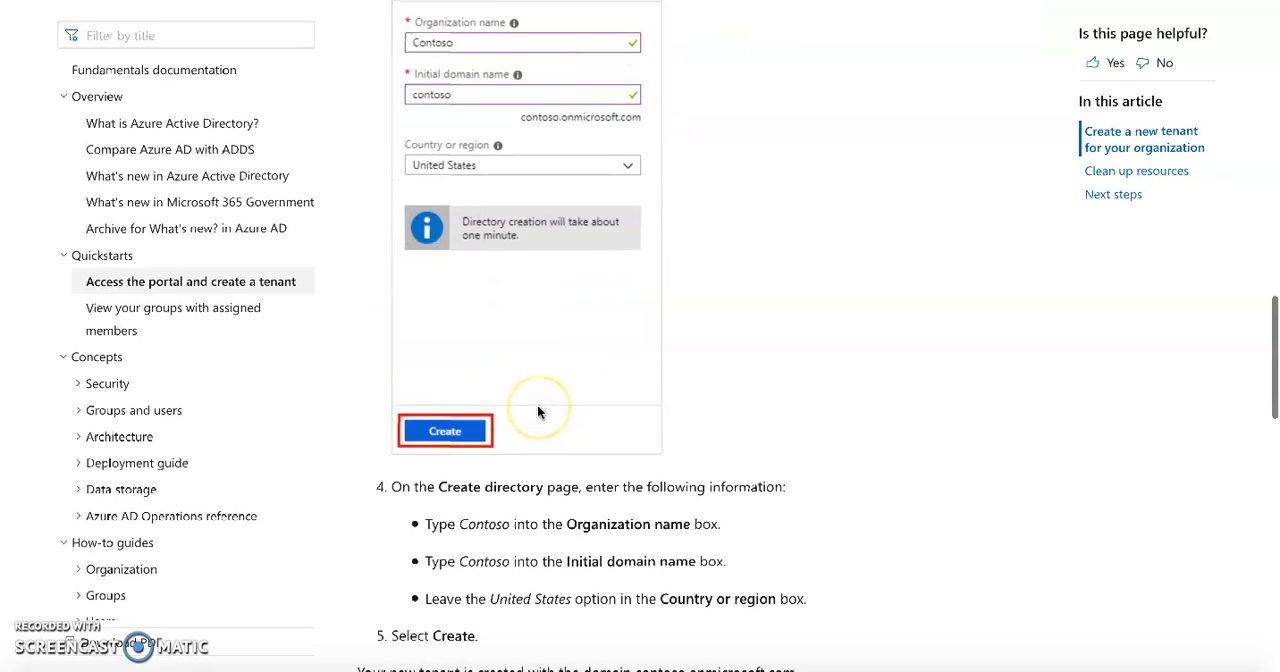
pyautogui.scroll(-1, 445, 443)
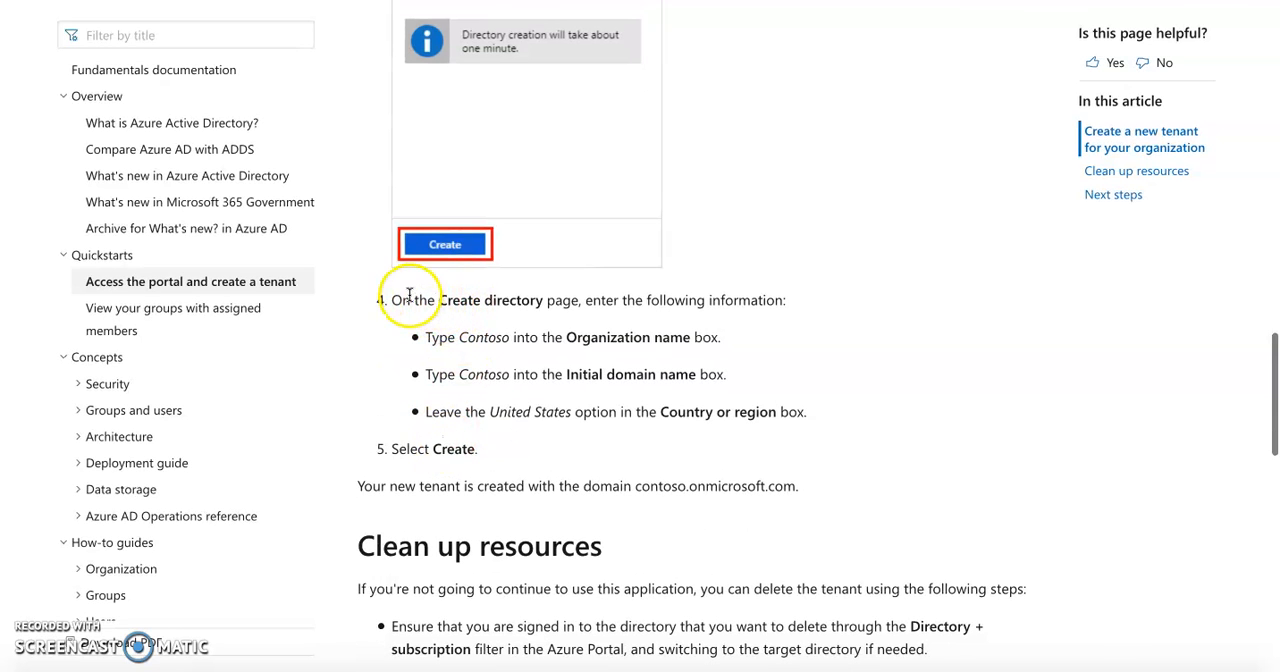
pyautogui.doubleClick(508, 300)
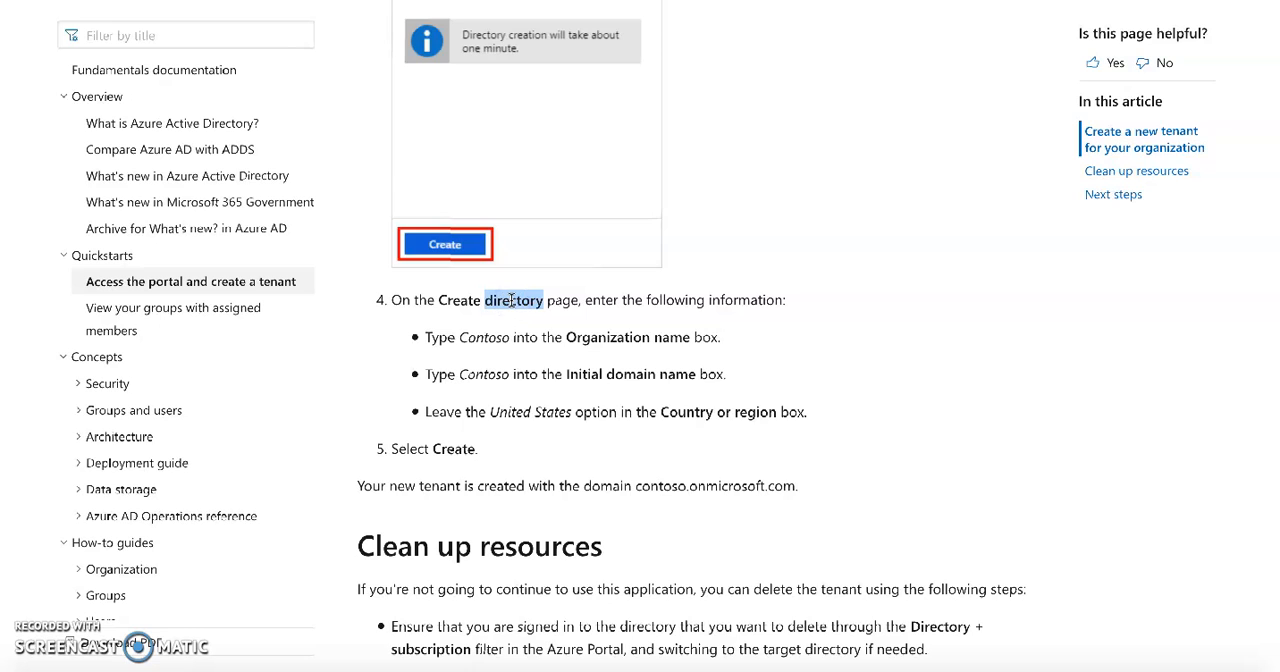
pyautogui.click(489, 337)
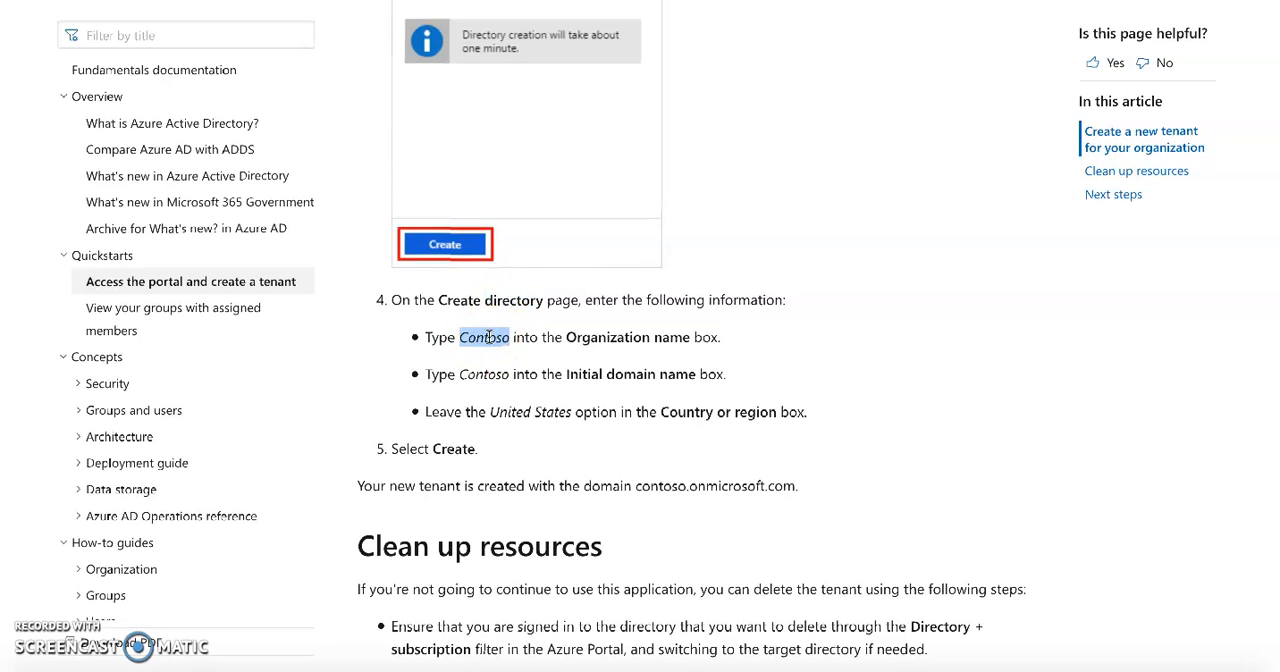
pyautogui.doubleClick(612, 337)
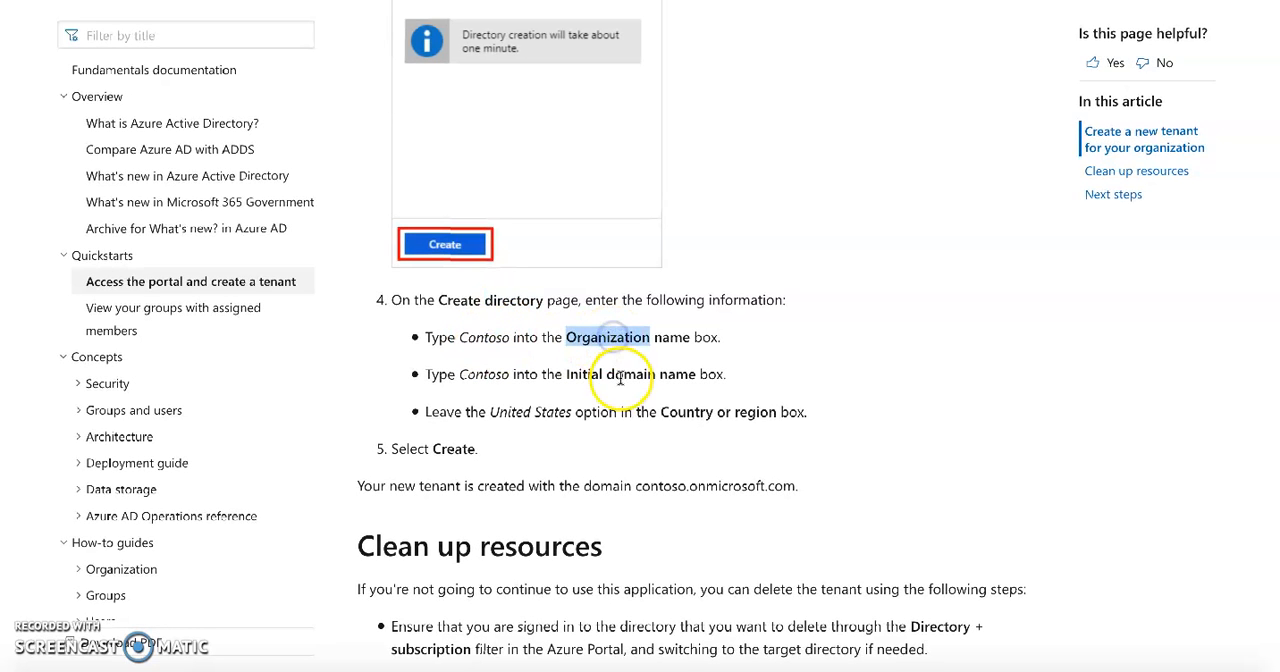
pyautogui.doubleClick(621, 375)
# Read through the Clean up resources and Next steps sections, and open the article on adding a custom domain name to Azure Active Directory
pyautogui.scroll(-3, 540, 455)
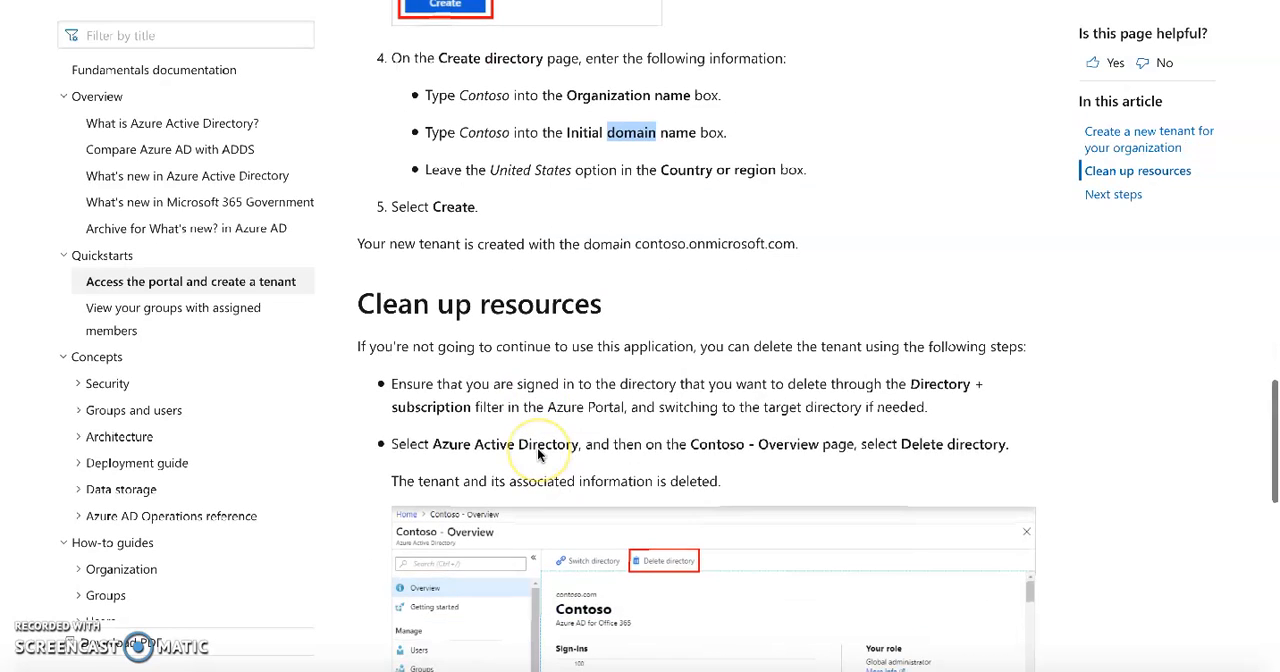
pyautogui.scroll(-2, 537, 453)
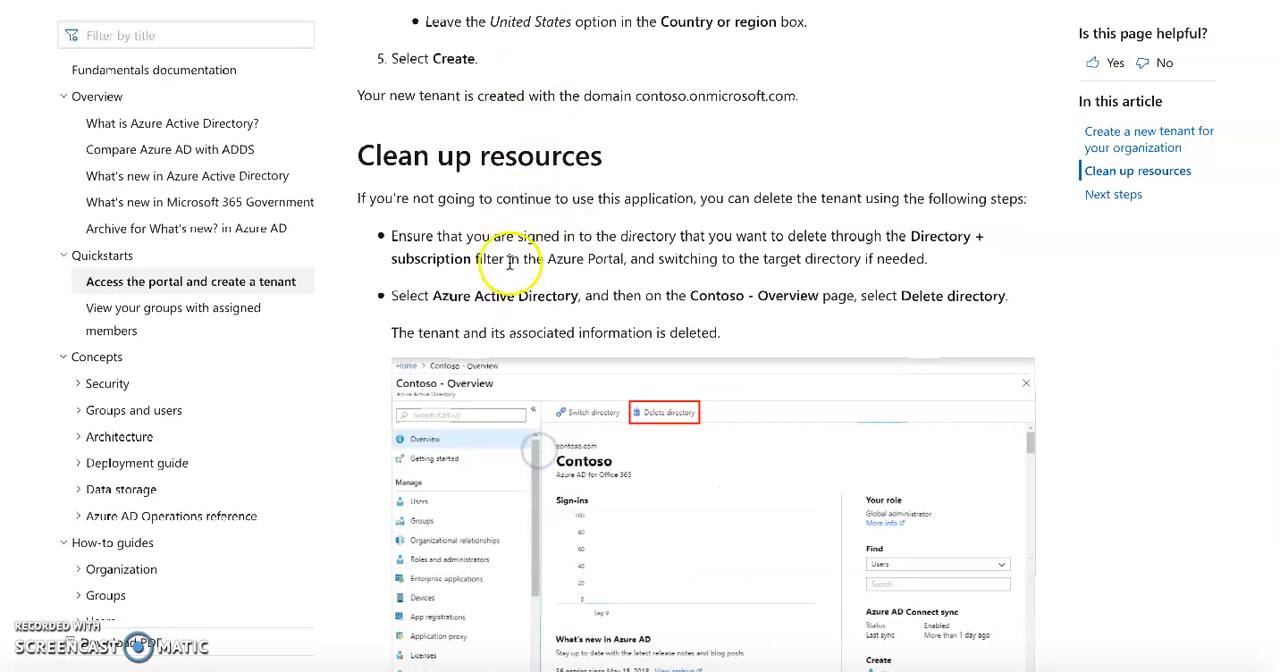
pyautogui.scroll(1, 520, 275)
pyautogui.scroll(-3, 518, 278)
pyautogui.scroll(1, 518, 278)
pyautogui.scroll(-3, 518, 278)
pyautogui.scroll(-3, 518, 278)
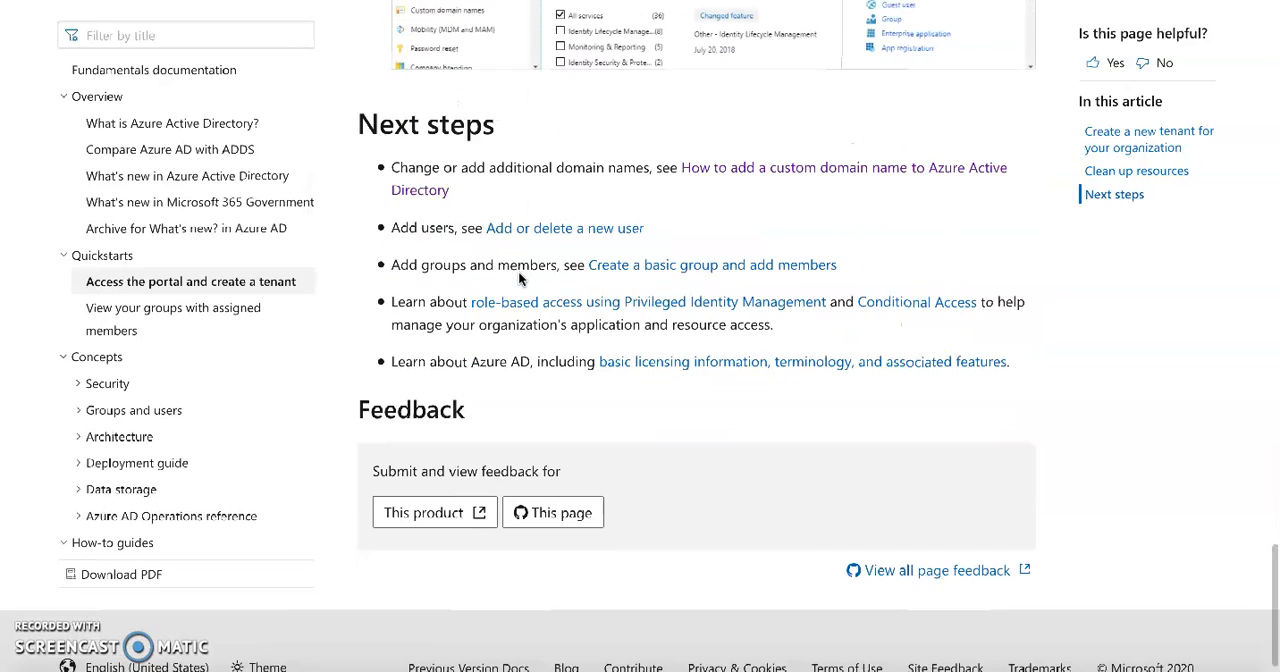
pyautogui.click(917, 170)
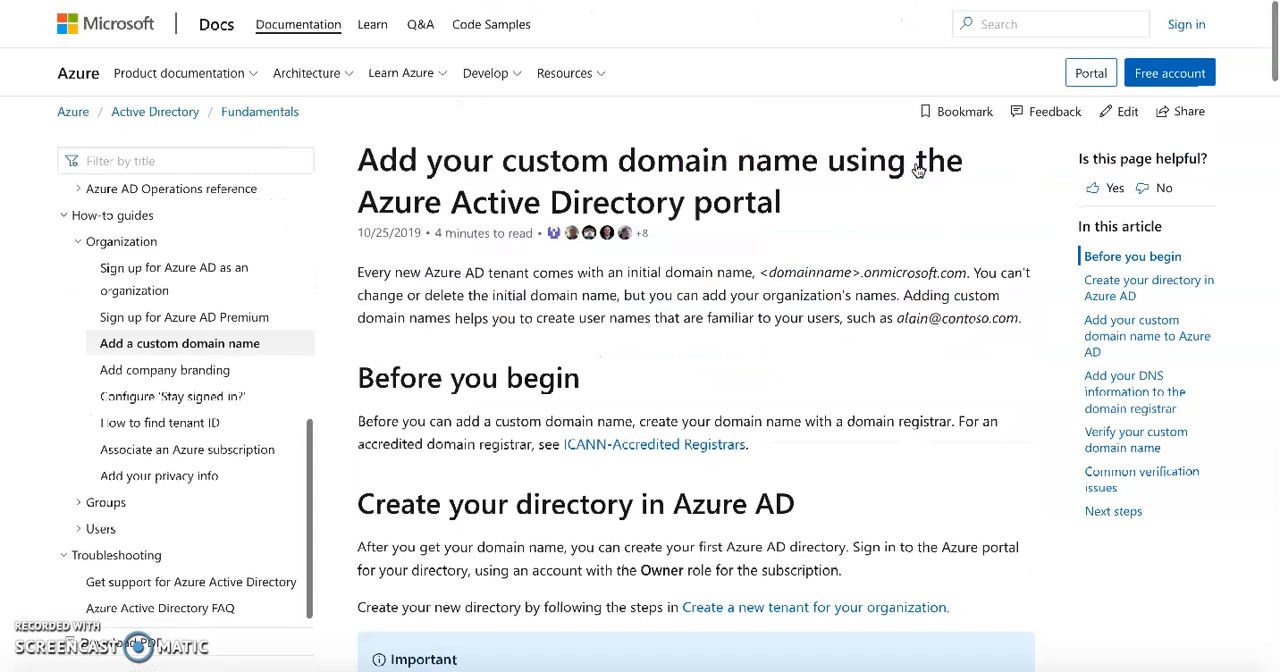
pyautogui.scroll(-3, 640, 358)
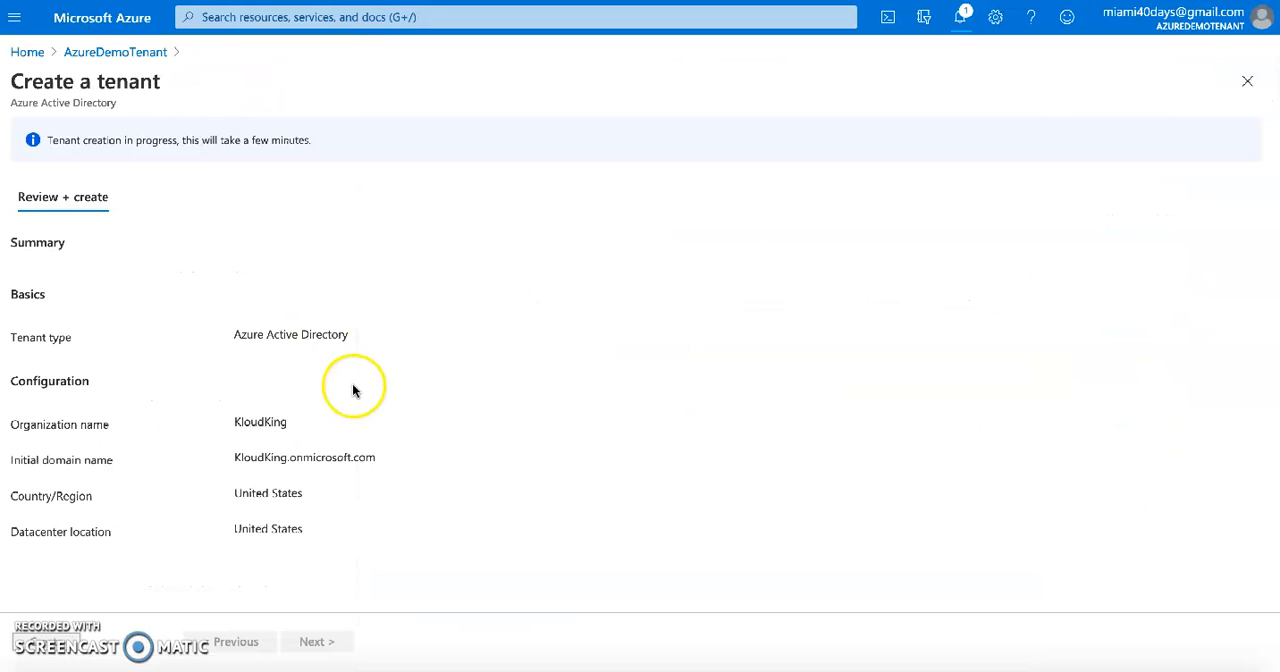
# Check the tenant creation progress in the portal notifications, and skim the Microsoft Docs article on adding a custom domain name
pyautogui.click(961, 16)
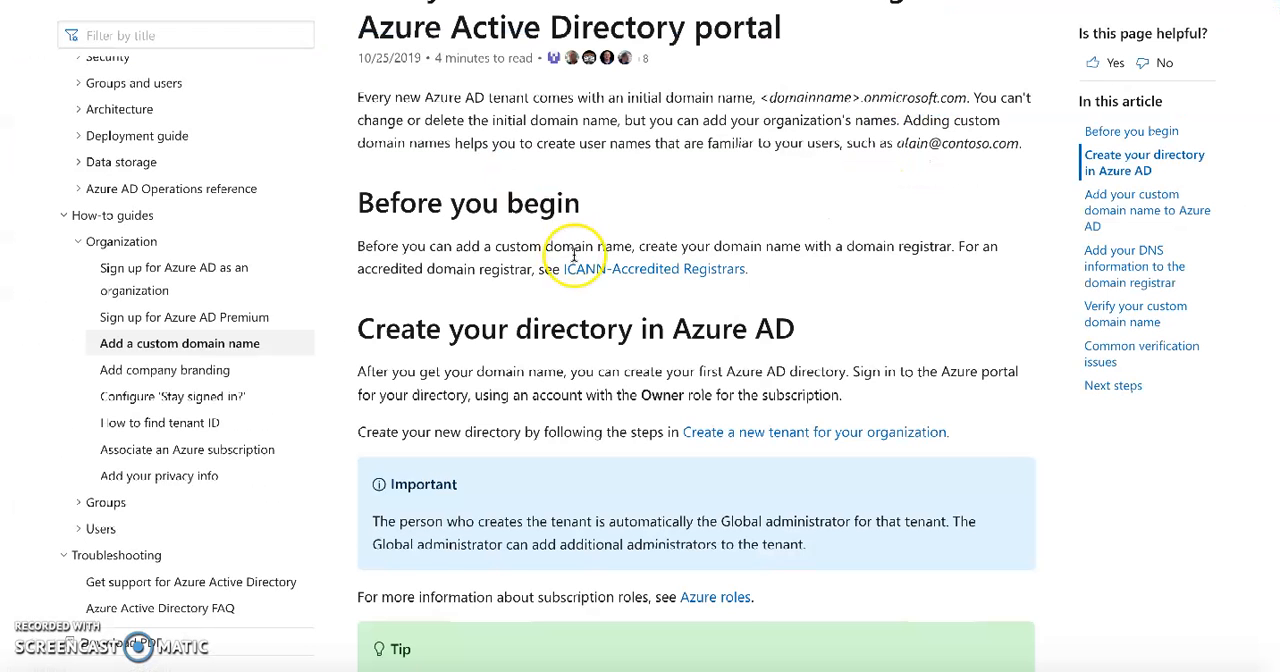
pyautogui.scroll(2, 574, 256)
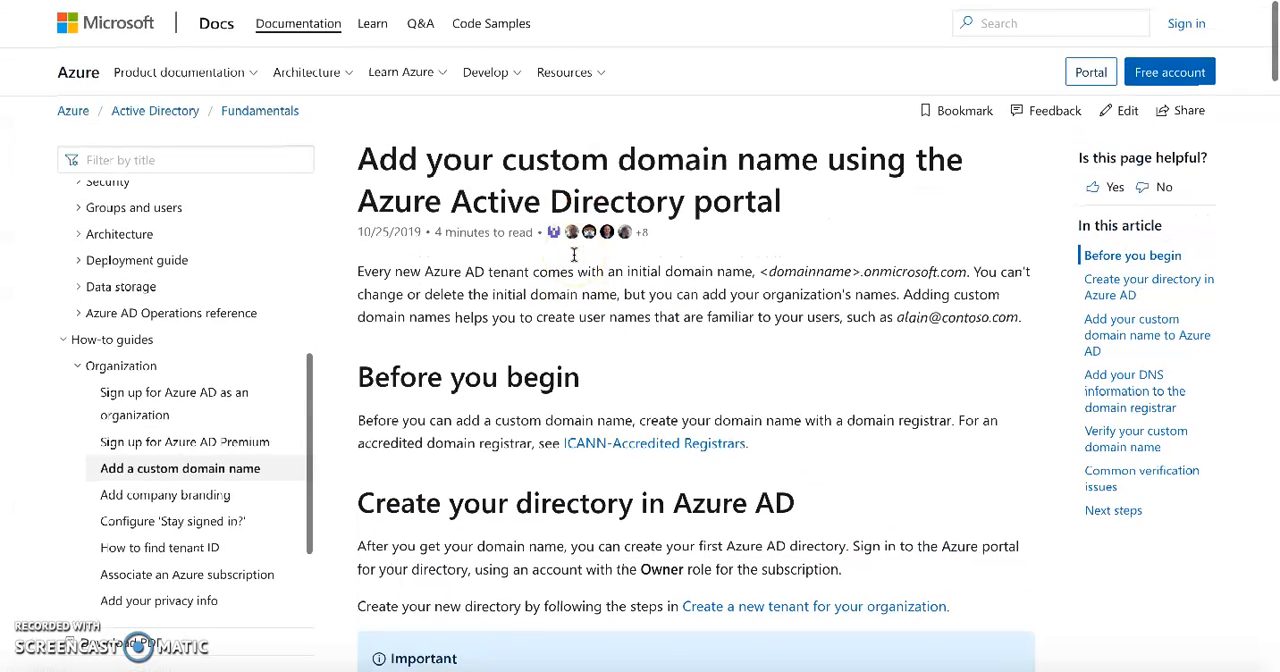
pyautogui.scroll(-2, 574, 255)
pyautogui.scroll(-5, 574, 256)
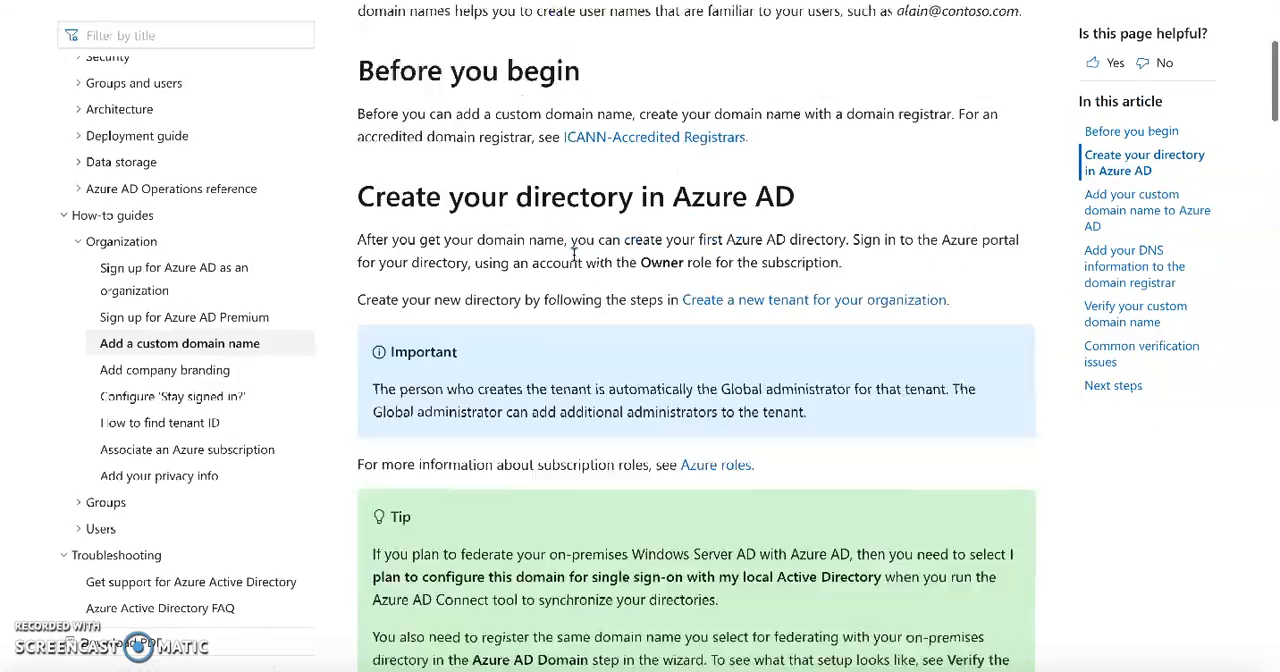
pyautogui.scroll(-2, 574, 256)
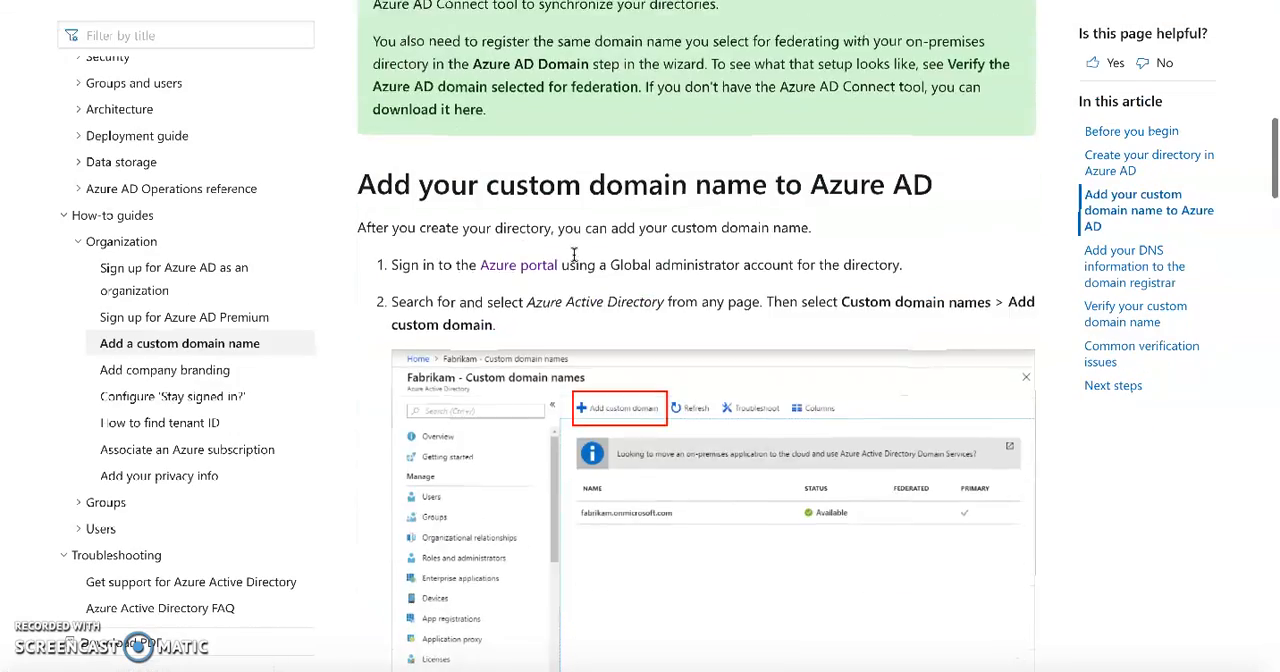
pyautogui.scroll(-3, 574, 256)
pyautogui.scroll(12, 574, 255)
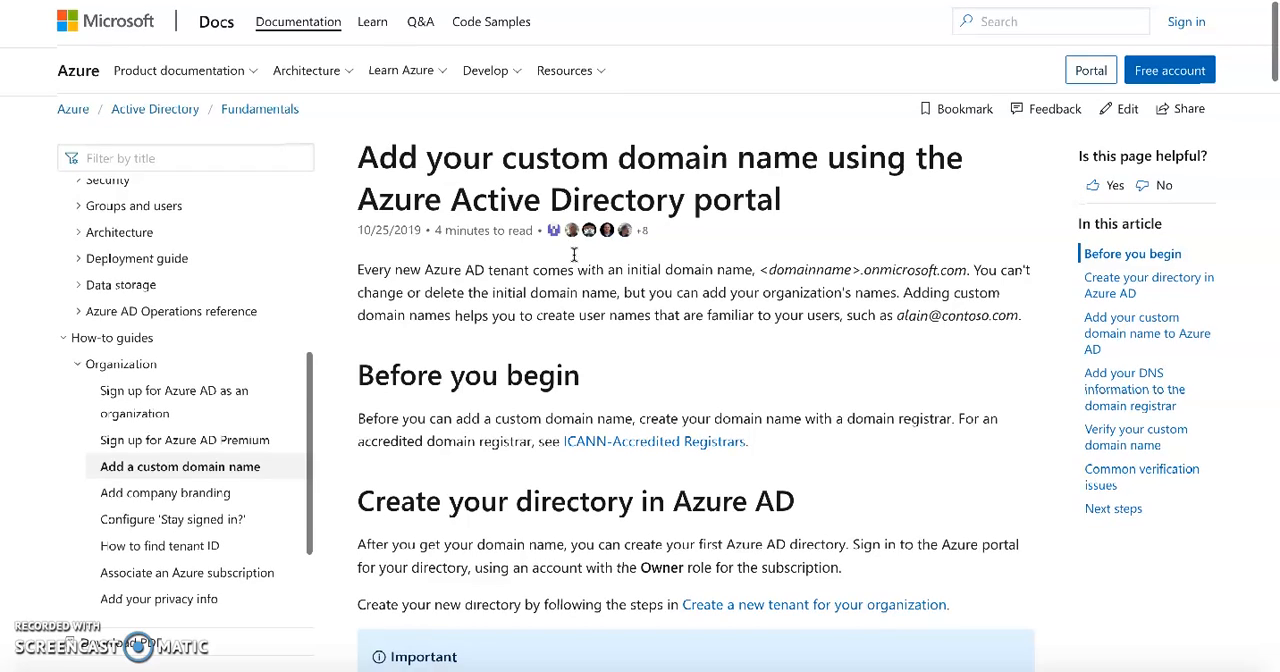
pyautogui.scroll(-1, 574, 256)
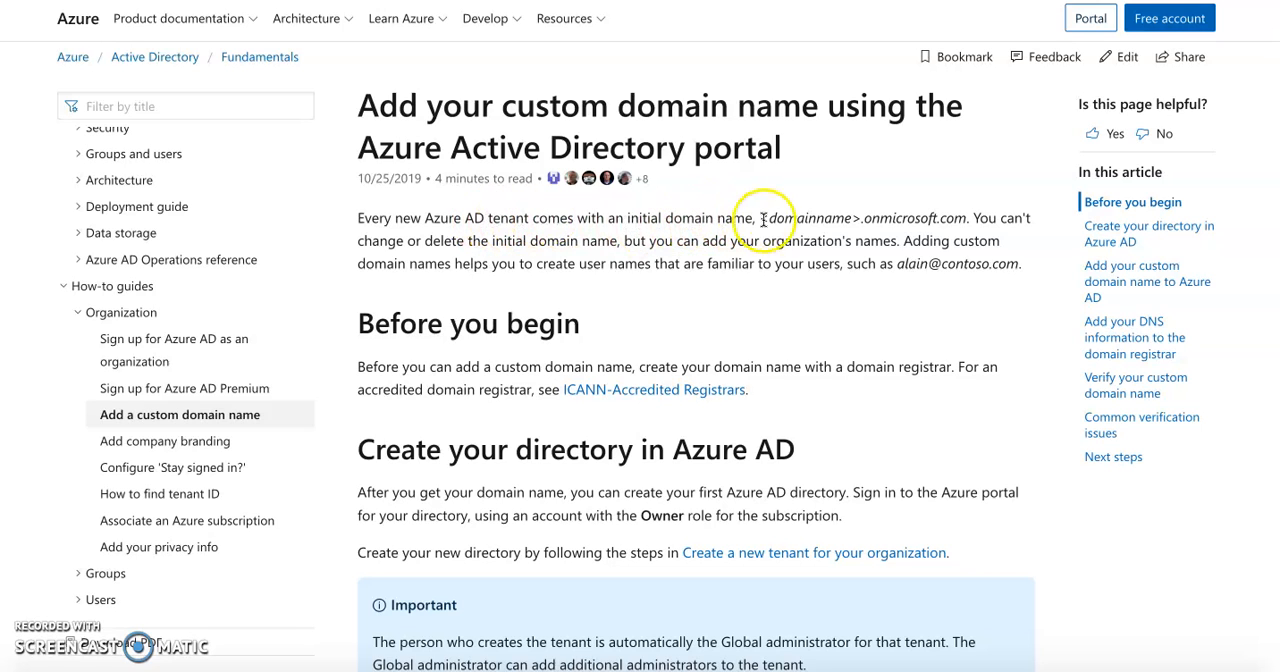
# Read the article's opening paragraph on the initial onmicrosoft.com domain name and whether it can be changed or deleted
pyautogui.doubleClick(813, 220)
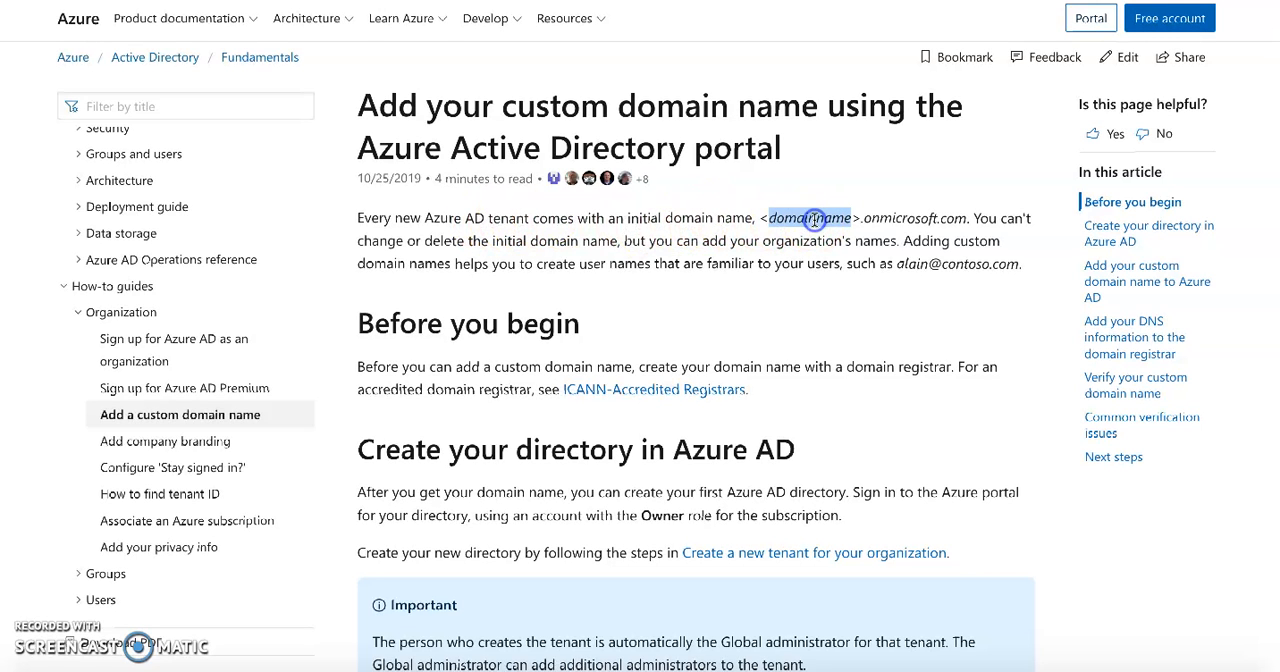
pyautogui.click(898, 220)
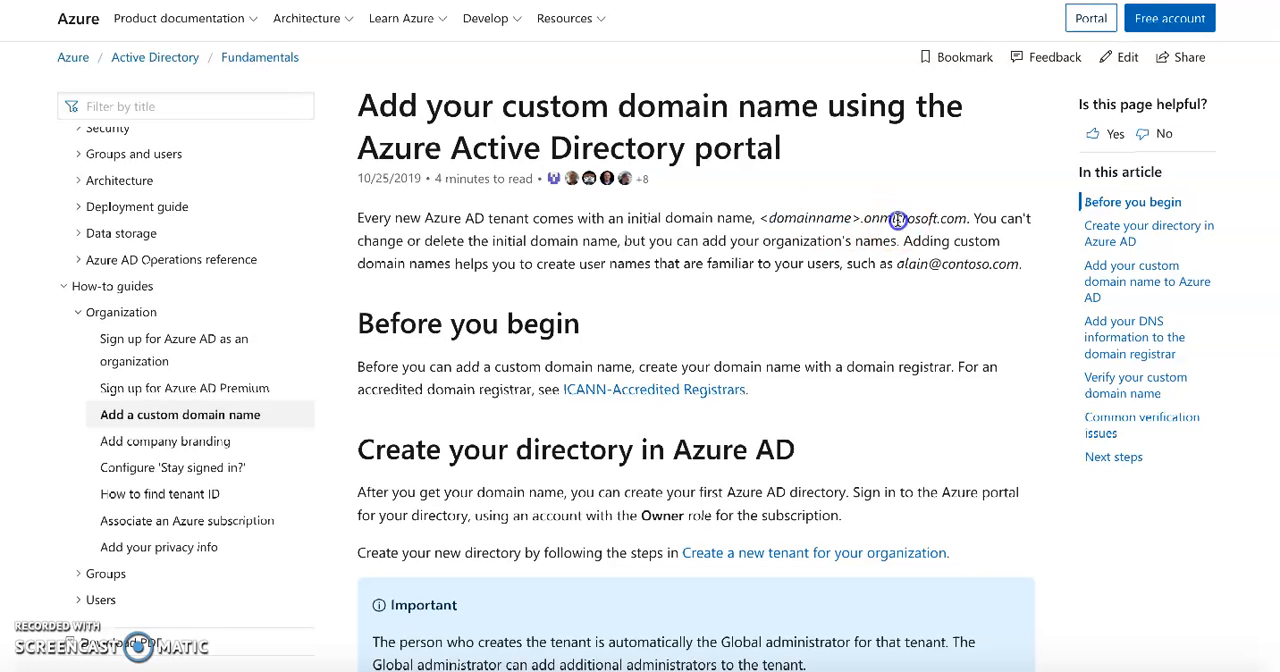
pyautogui.doubleClick(380, 241)
pyautogui.doubleClick(597, 241)
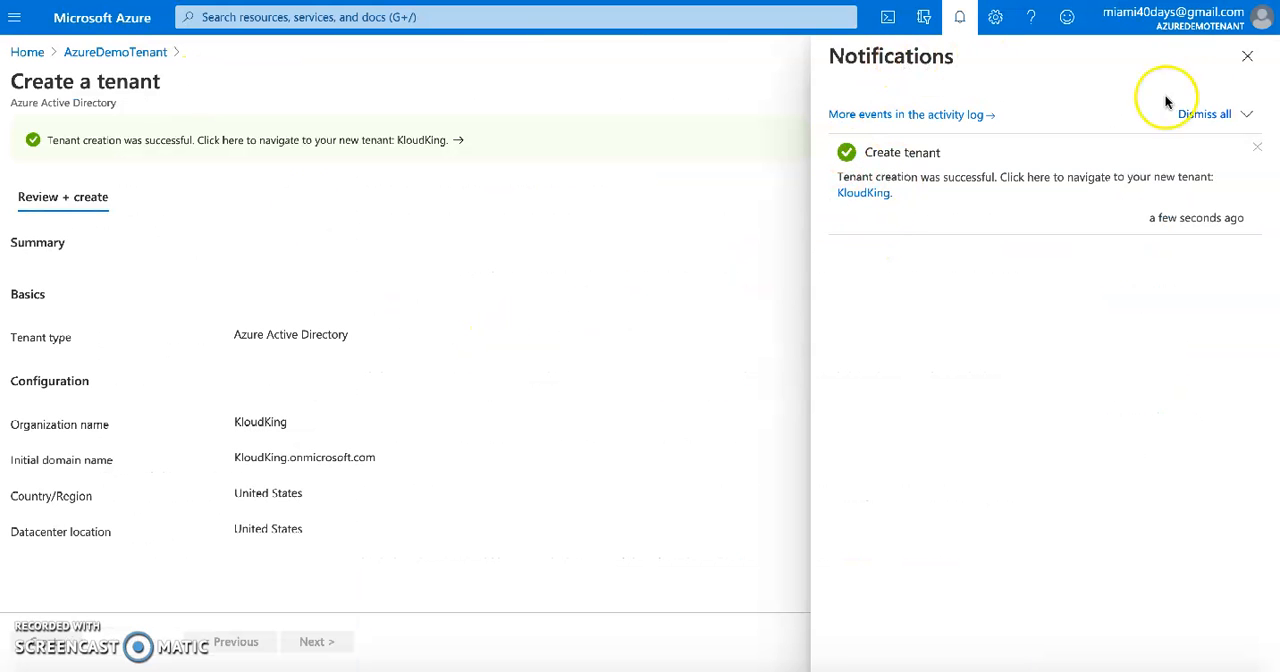
# Close the portal notifications, return to the AzureDemoTenant overview and switch to the KloudKing tenant
pyautogui.click(1247, 57)
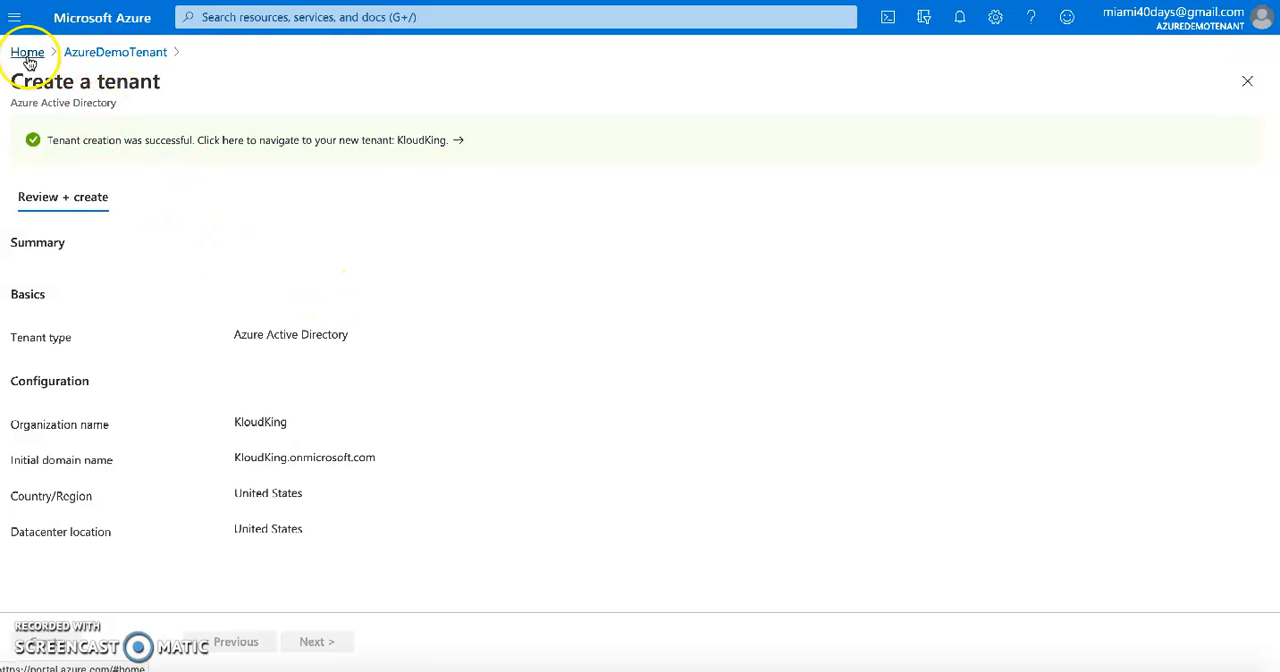
pyautogui.click(85, 53)
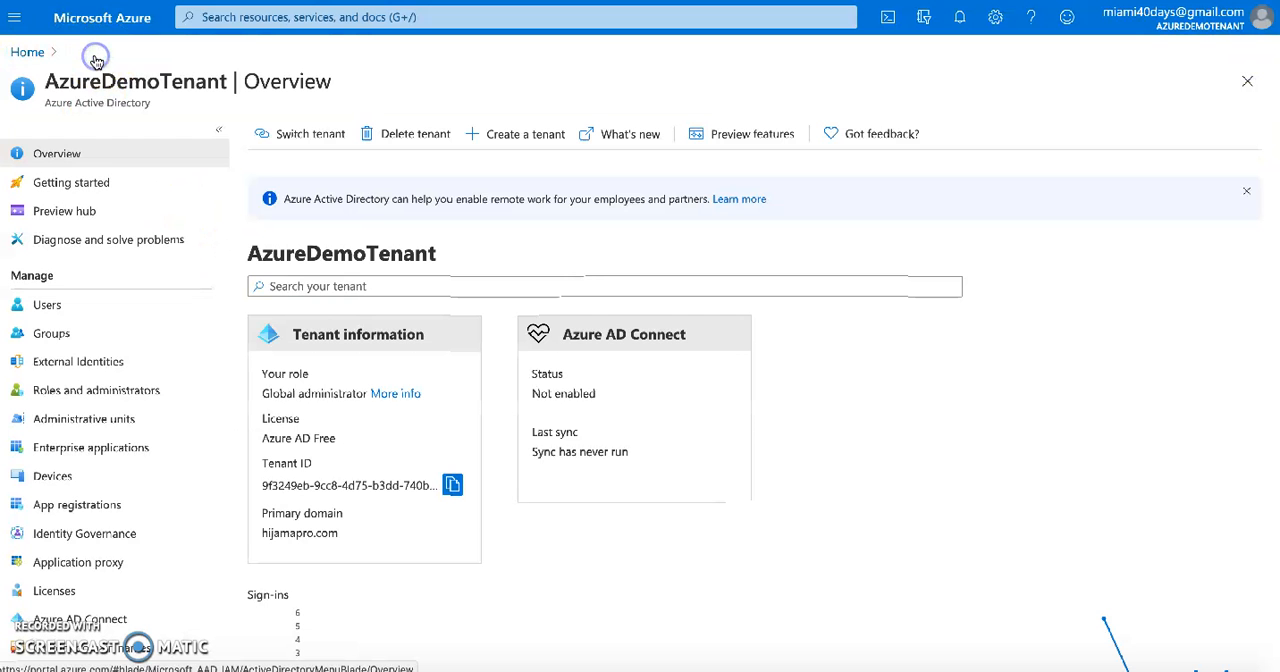
pyautogui.click(28, 52)
pyautogui.click(306, 142)
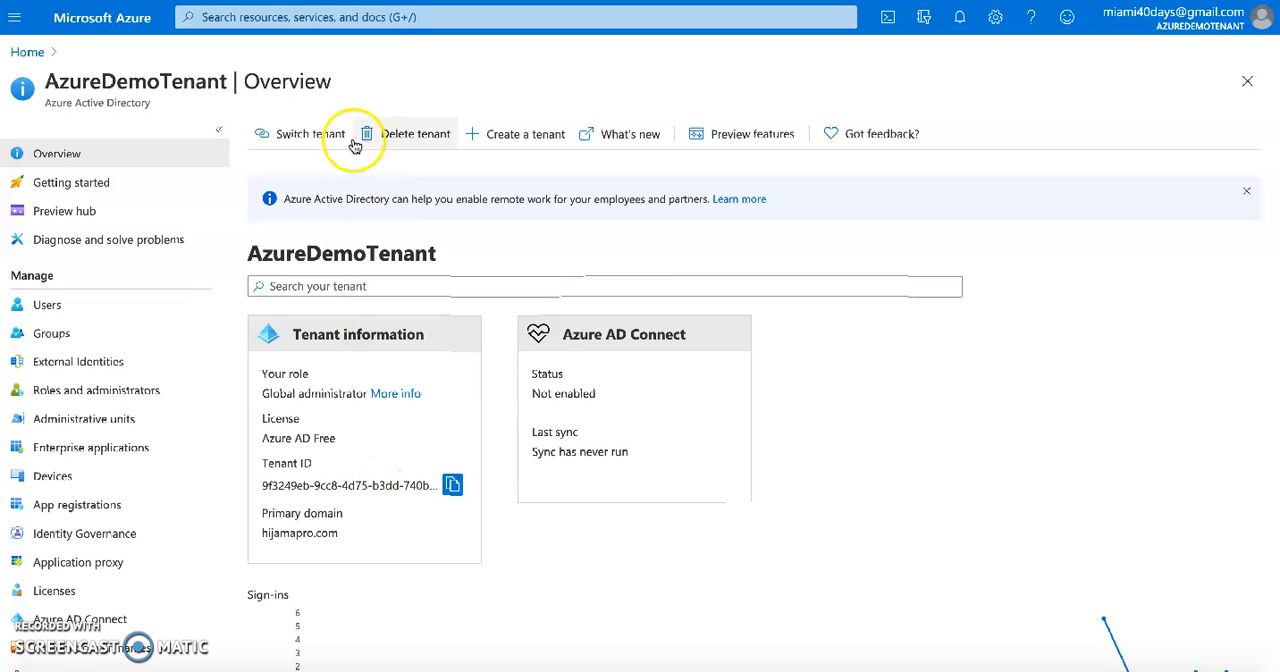
pyautogui.doubleClick(311, 260)
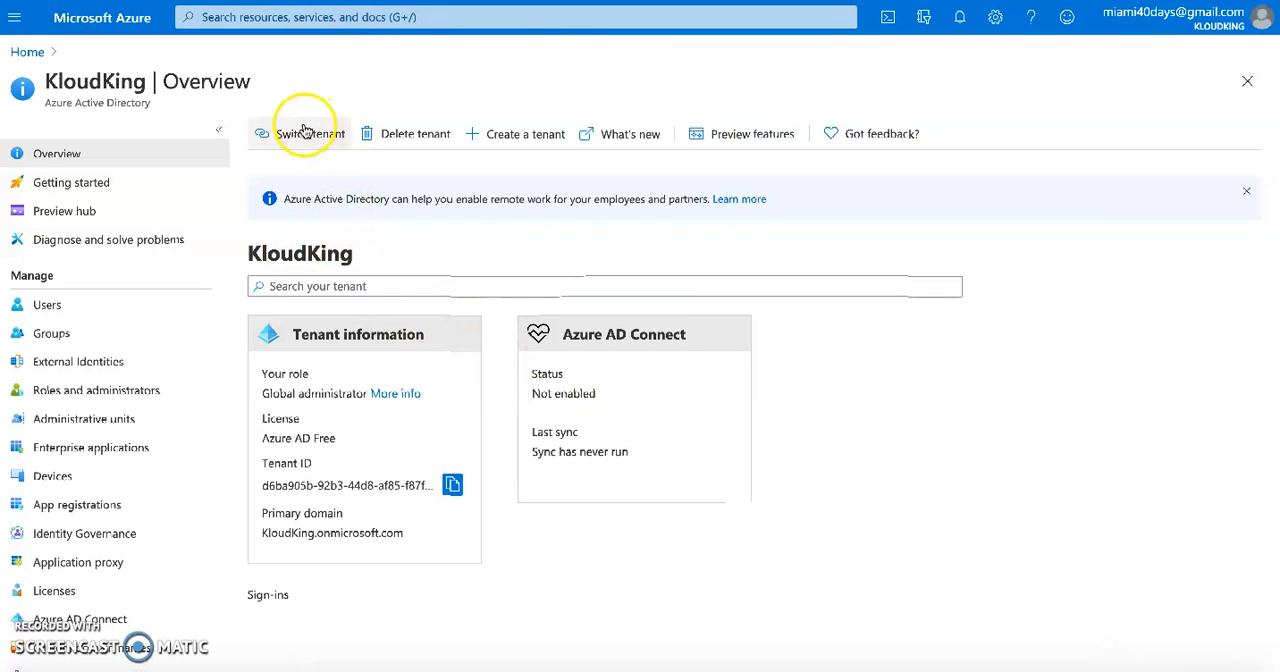
# Examine the tenant name, the Azure Active Directory label and the primary domain on the KloudKing overview page
pyautogui.doubleClick(301, 252)
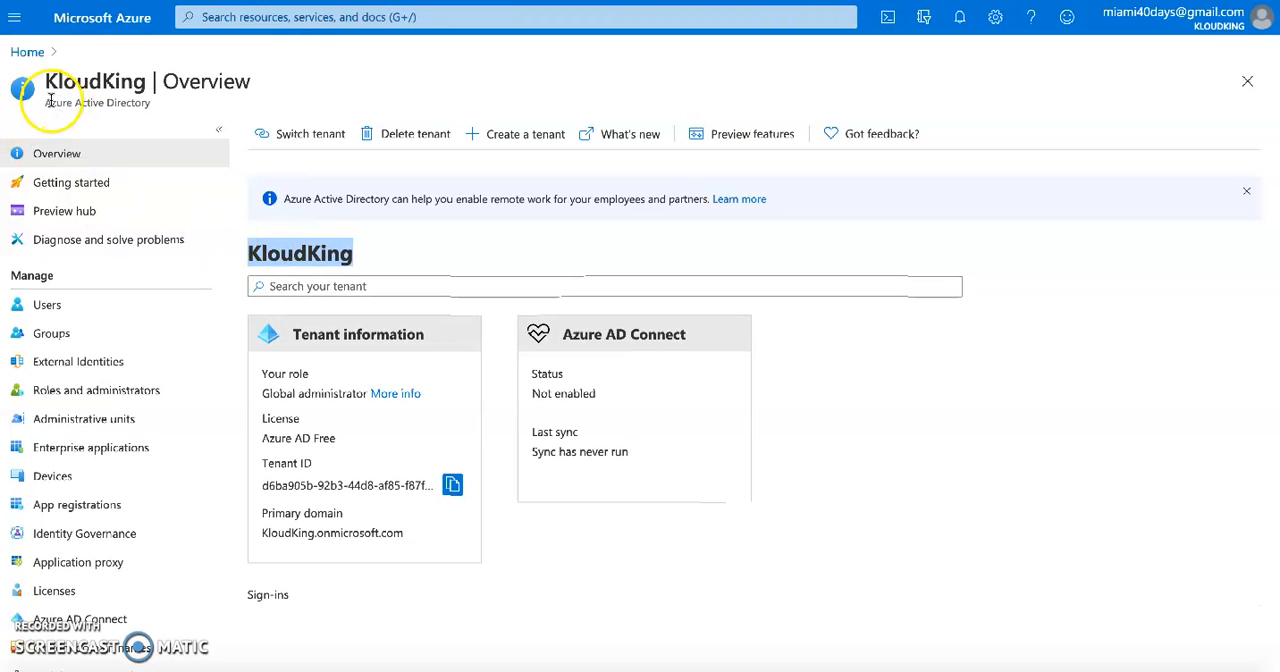
pyautogui.moveTo(58, 103); pyautogui.dragTo(152, 105)
pyautogui.click(96, 104)
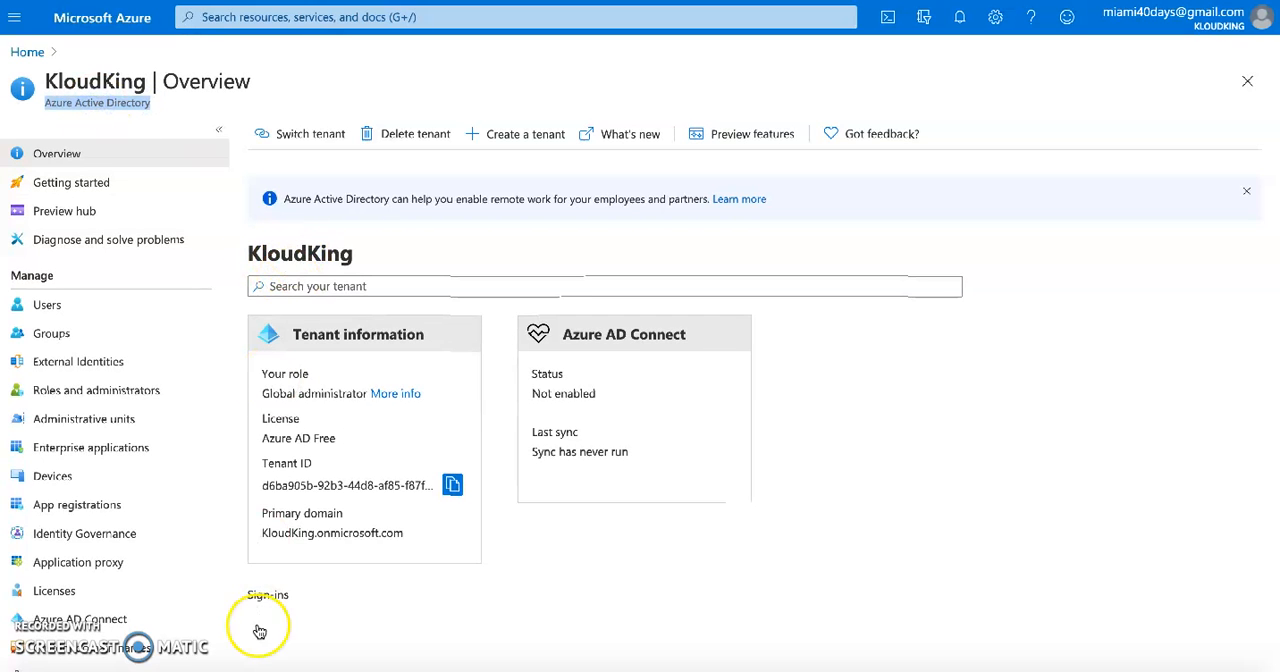
pyautogui.doubleClick(277, 531)
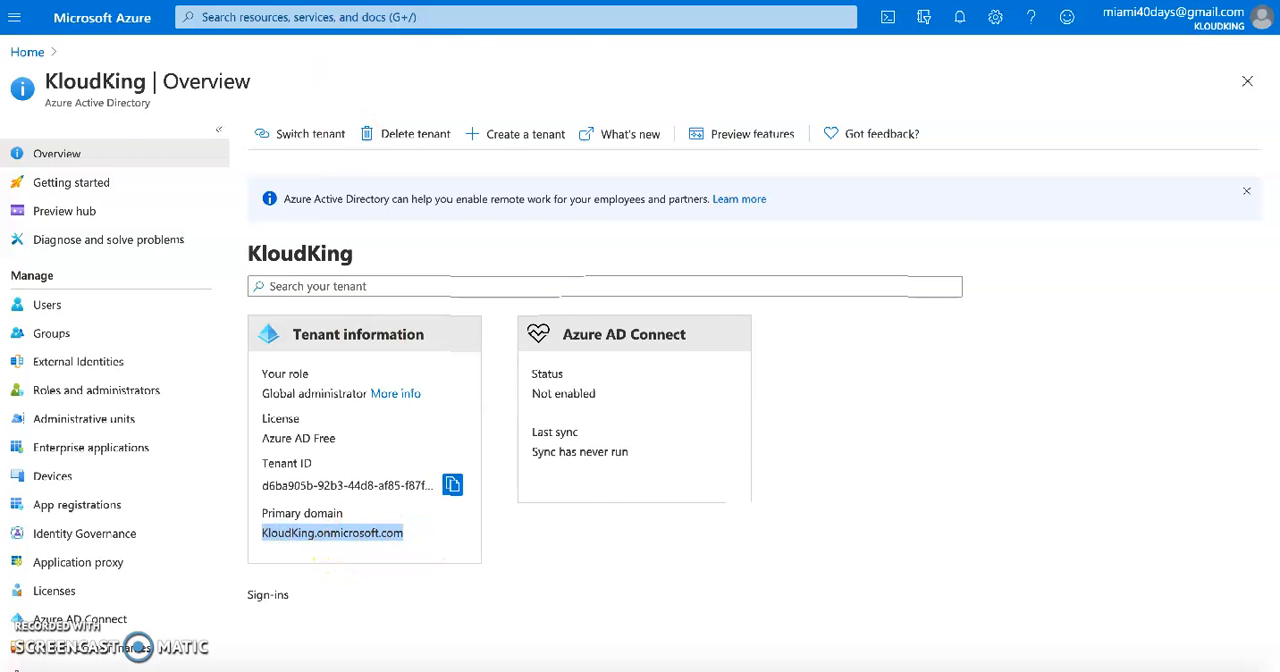
# Compare KloudKing's primary domain with the <domainname>.onmicrosoft.com format described in the Microsoft Docs custom domain article
pyautogui.hotkey('ctrl', 'Tab')
pyautogui.doubleClick(791, 222)
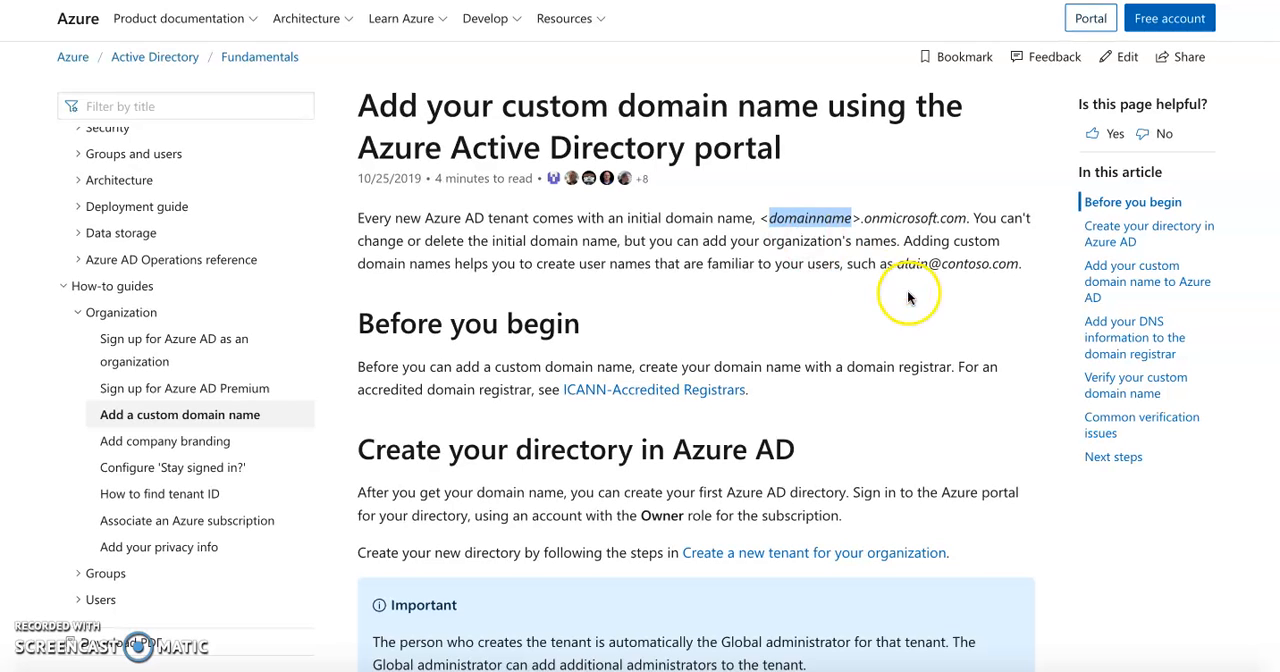
pyautogui.doubleClick(893, 220)
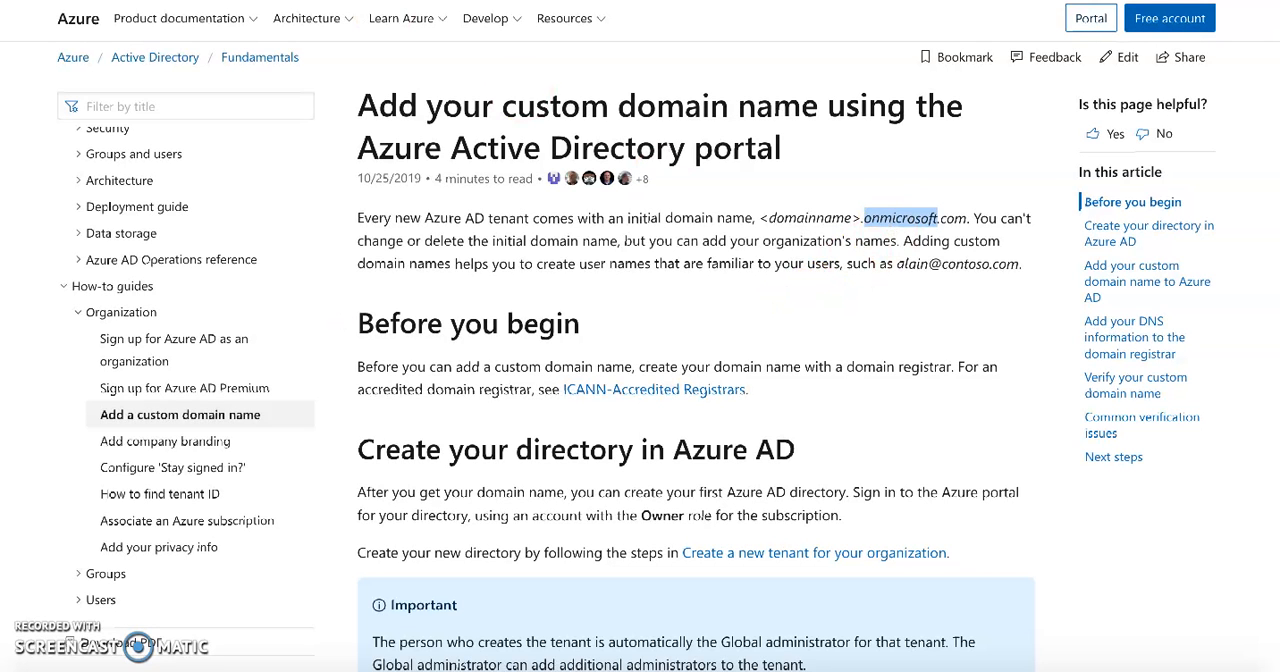
pyautogui.hotkey('ctrl', 'Tab')
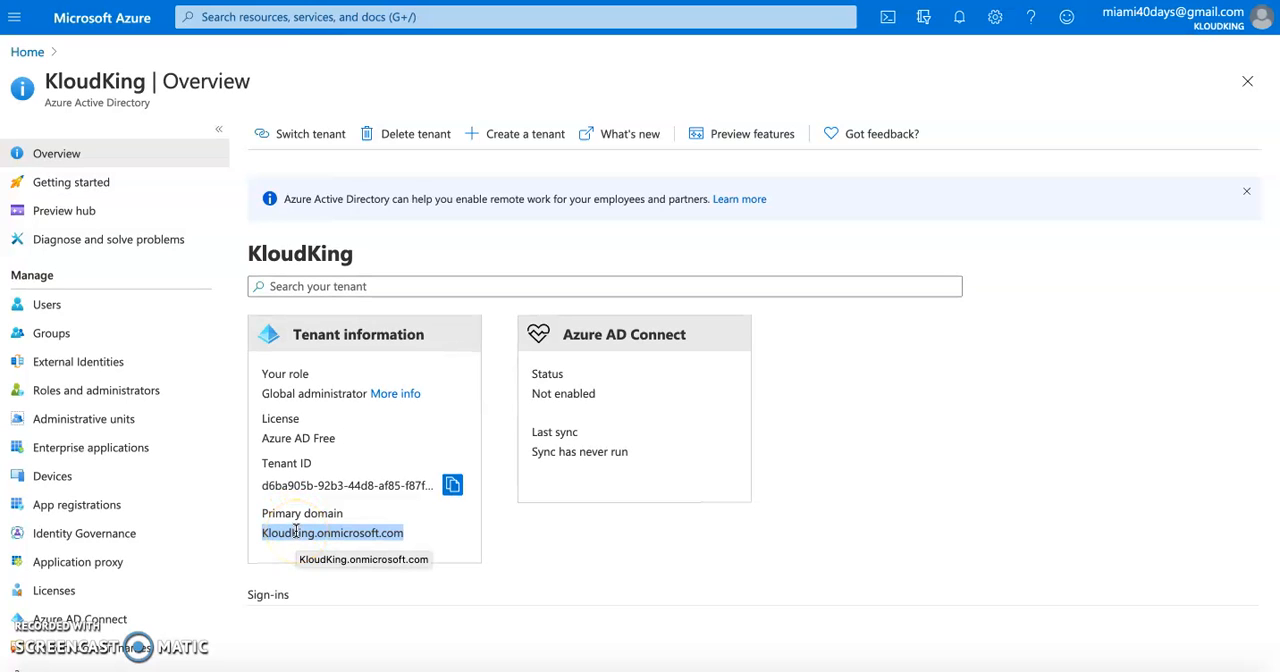
pyautogui.scroll(-5, 165, 510)
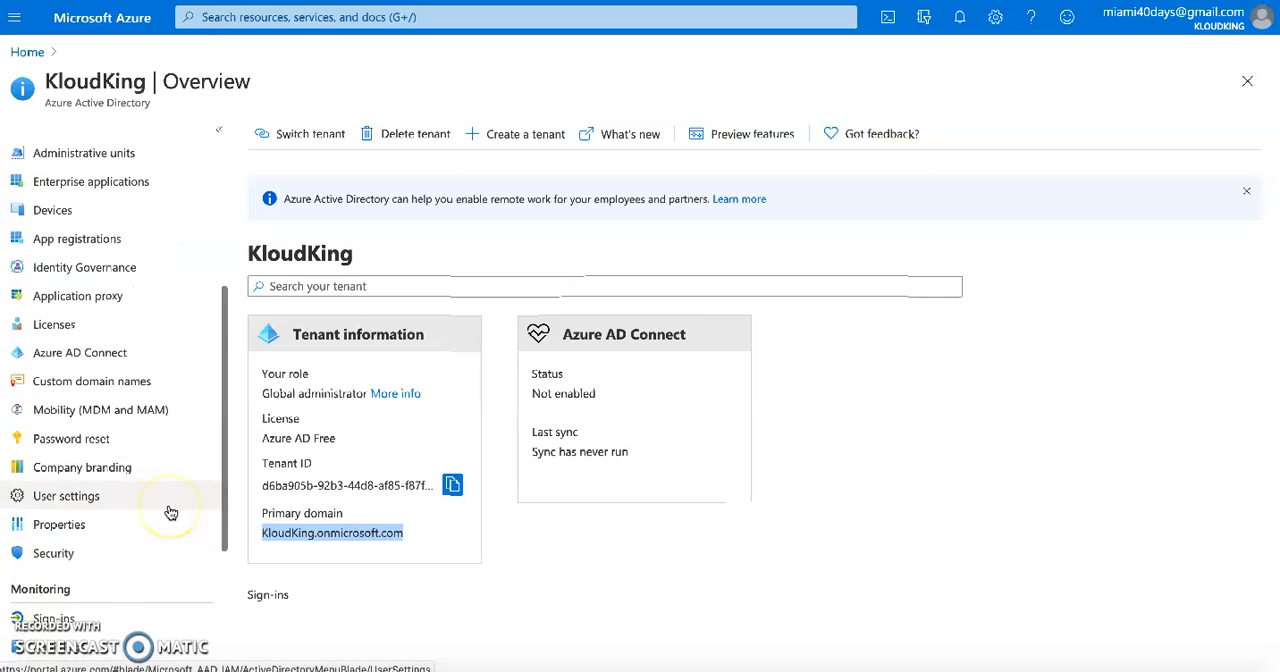
pyautogui.scroll(-1, 131, 459)
pyautogui.scroll(10, 131, 459)
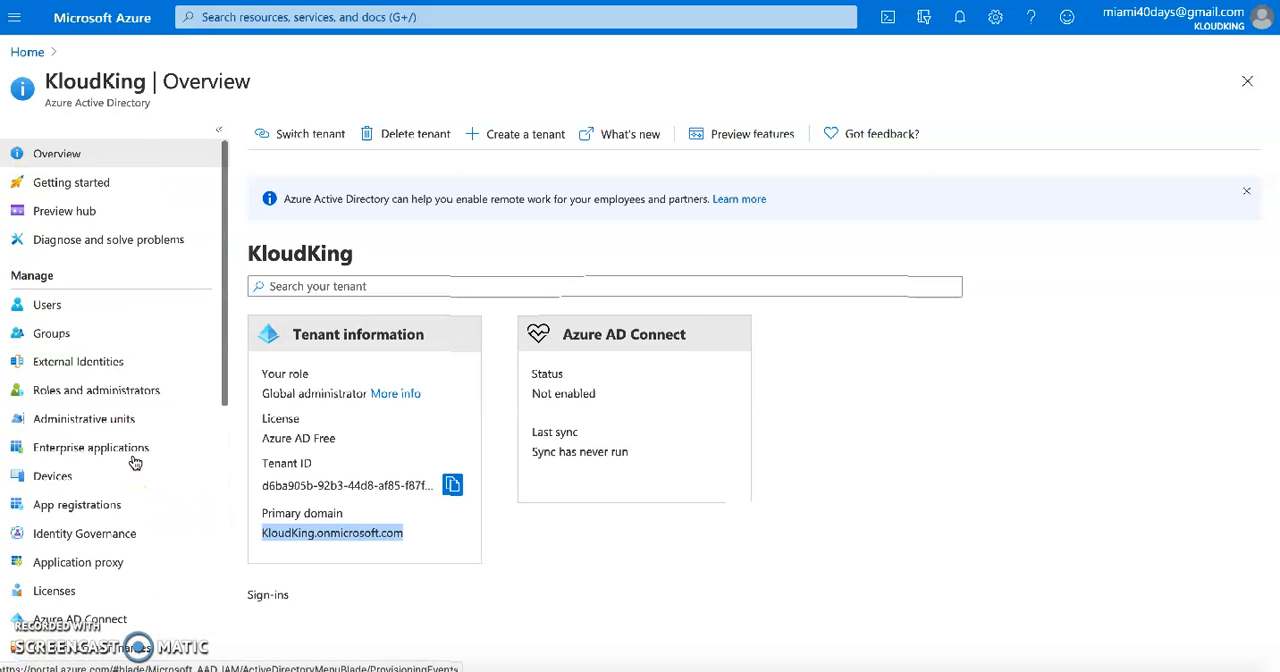
pyautogui.scroll(-5, 135, 388)
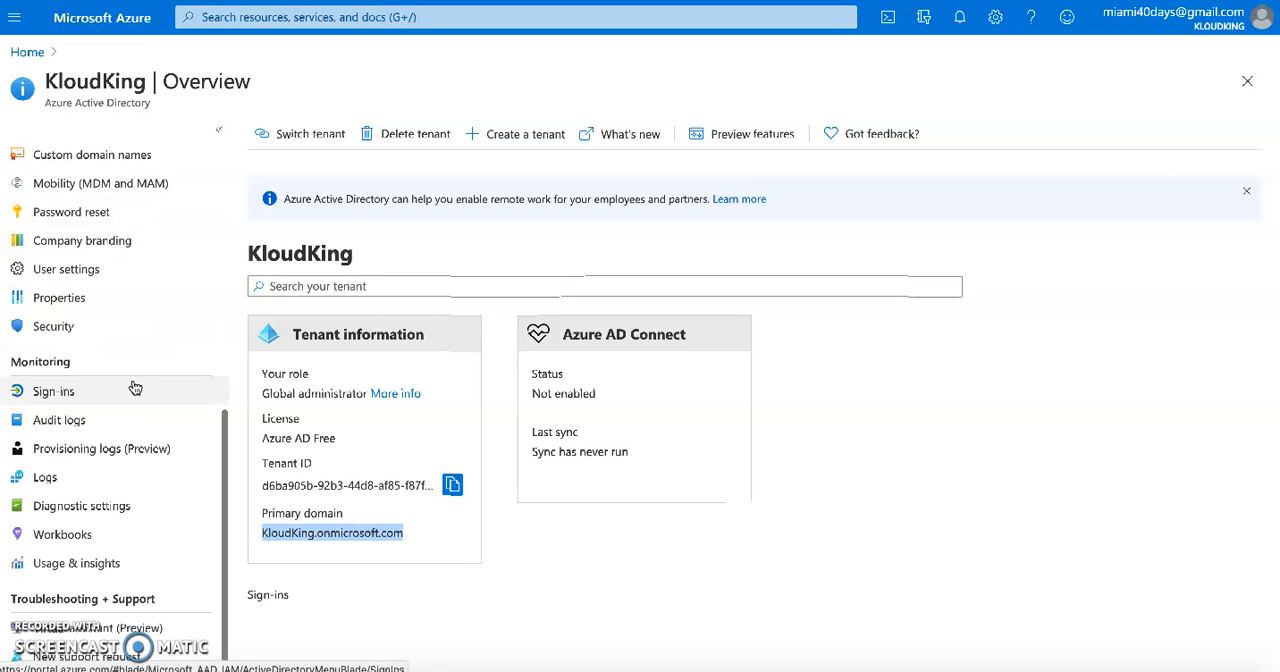
pyautogui.scroll(5, 135, 388)
# Search the portal for "domain" and "custom domain", open Azure AD Domain Services, and return to the home page
pyautogui.click(28, 52)
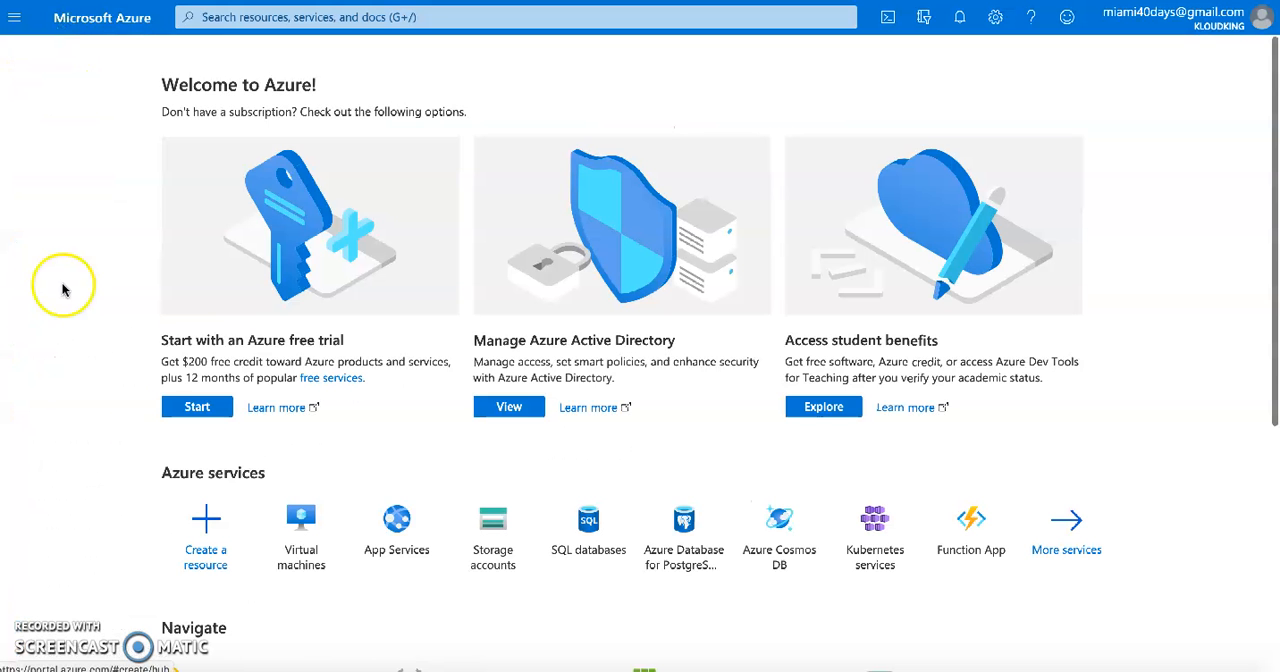
pyautogui.click(463, 22)
pyautogui.write('domain')
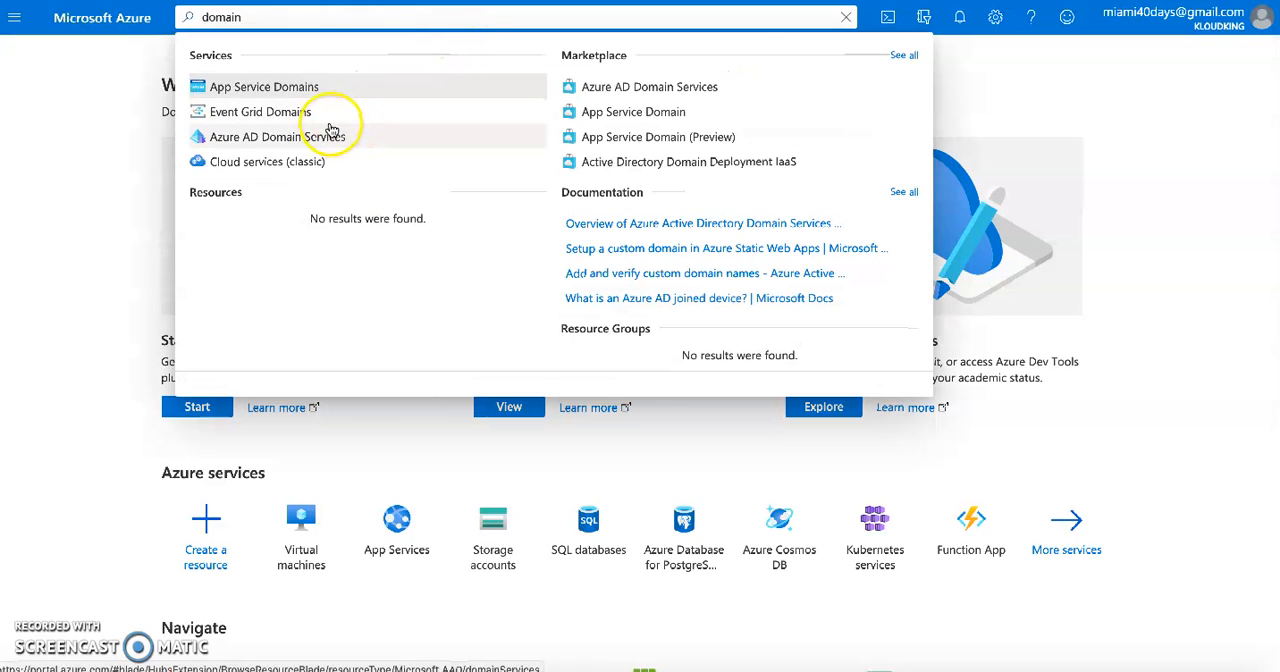
pyautogui.click(215, 20)
pyautogui.write('custom do')
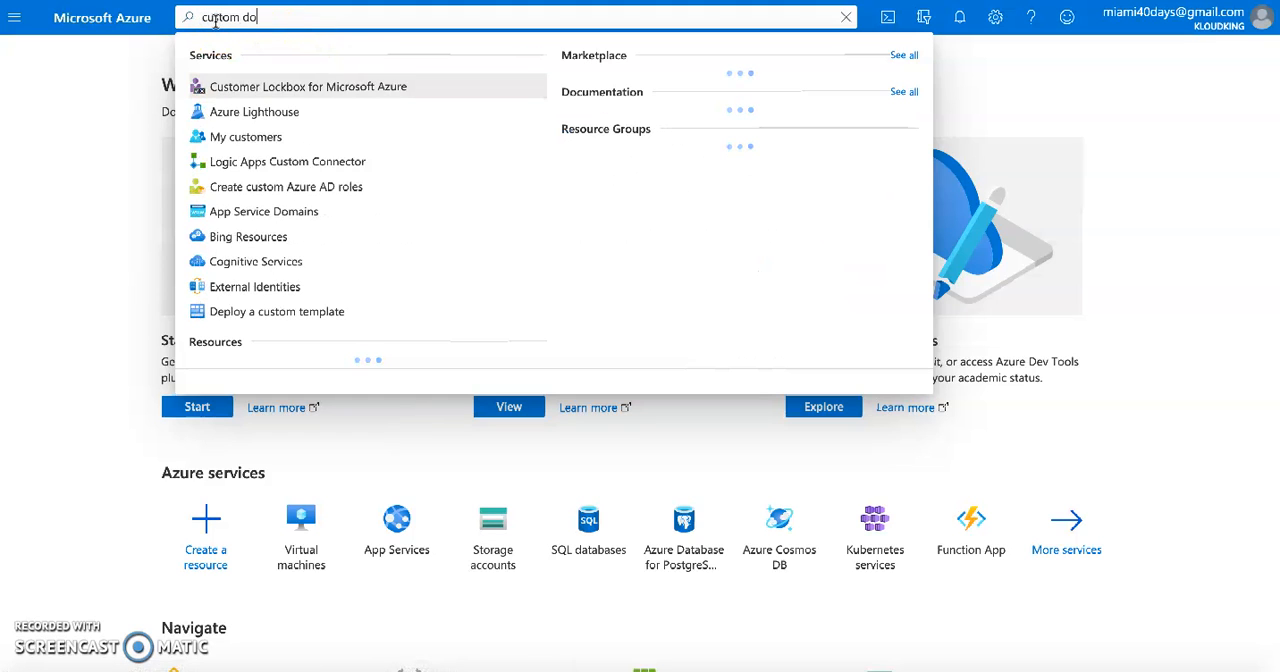
pyautogui.write('main')
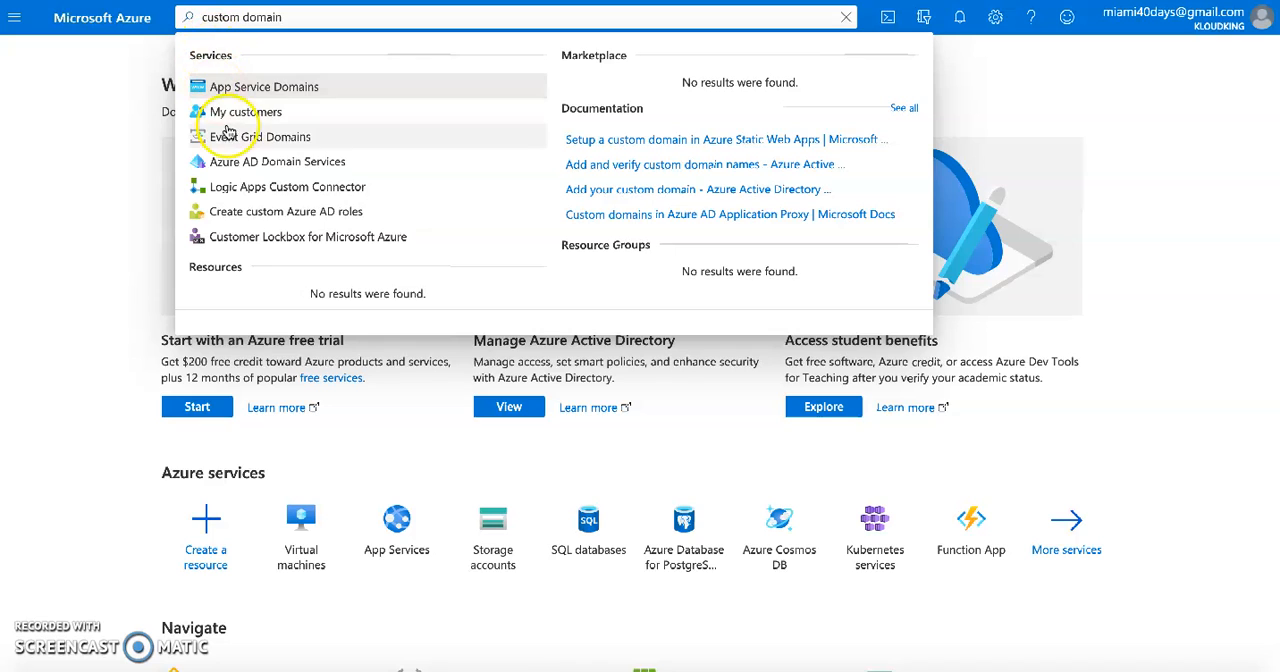
pyautogui.click(245, 168)
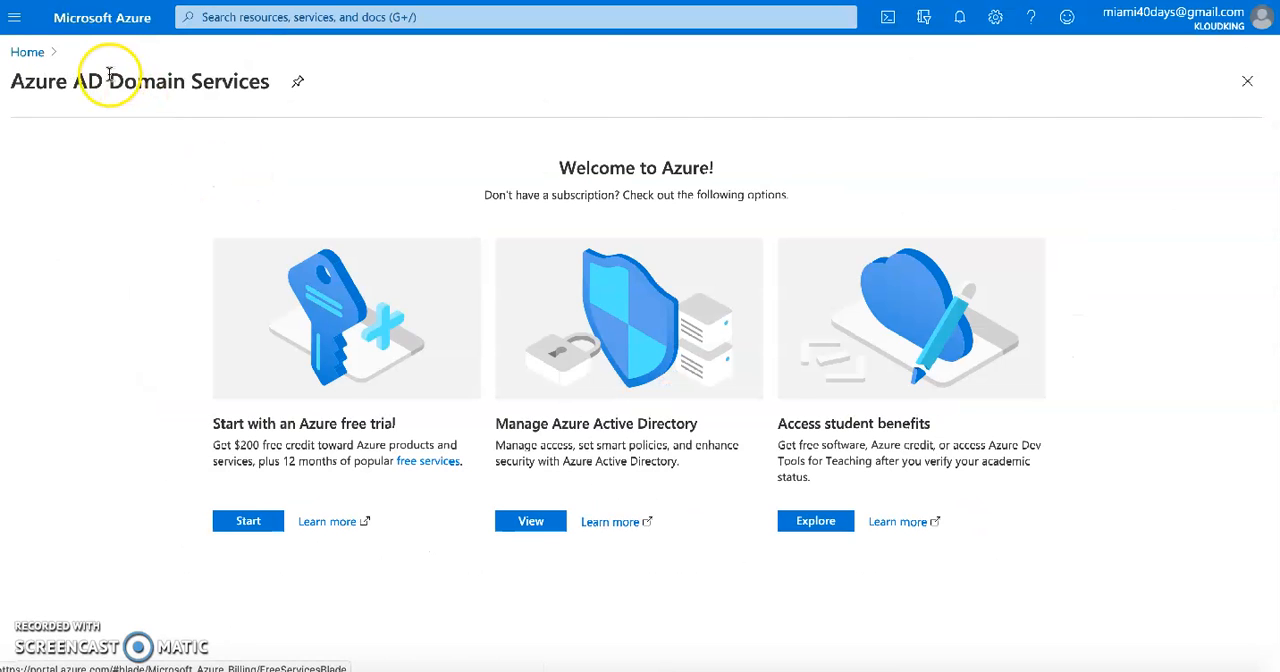
pyautogui.click(28, 51)
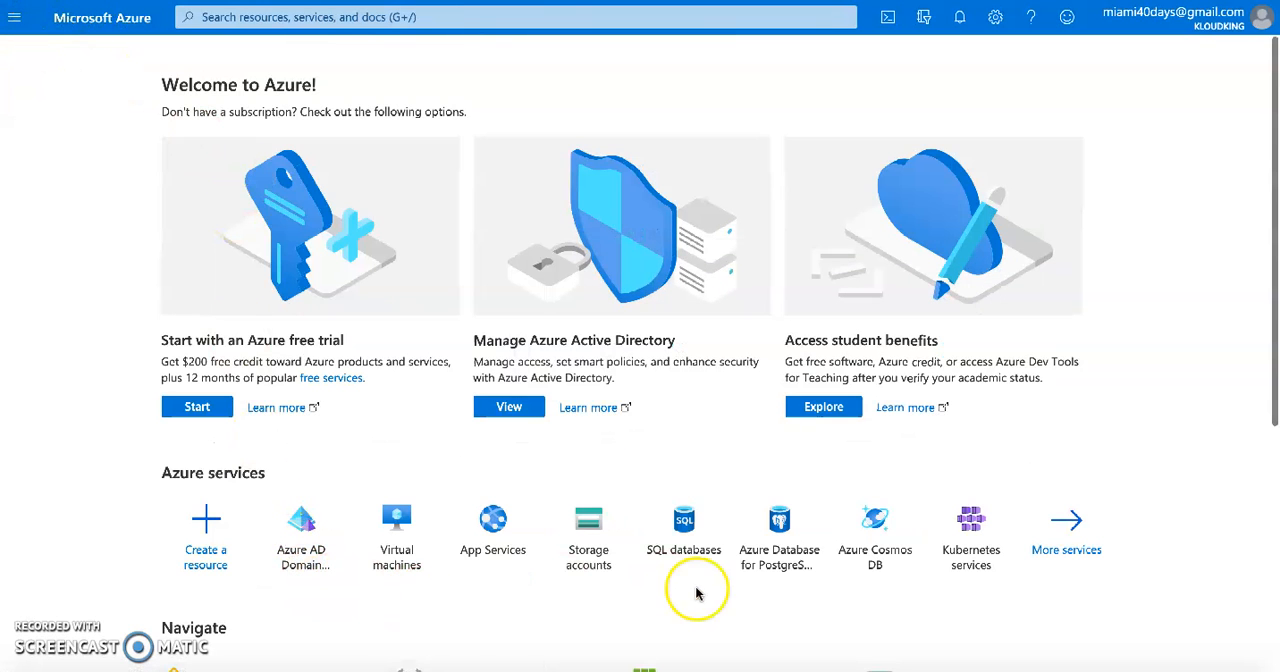
# Search the portal for "azure active" and open Azure Active Directory for the KloudKing tenant
pyautogui.scroll(-3, 449, 525)
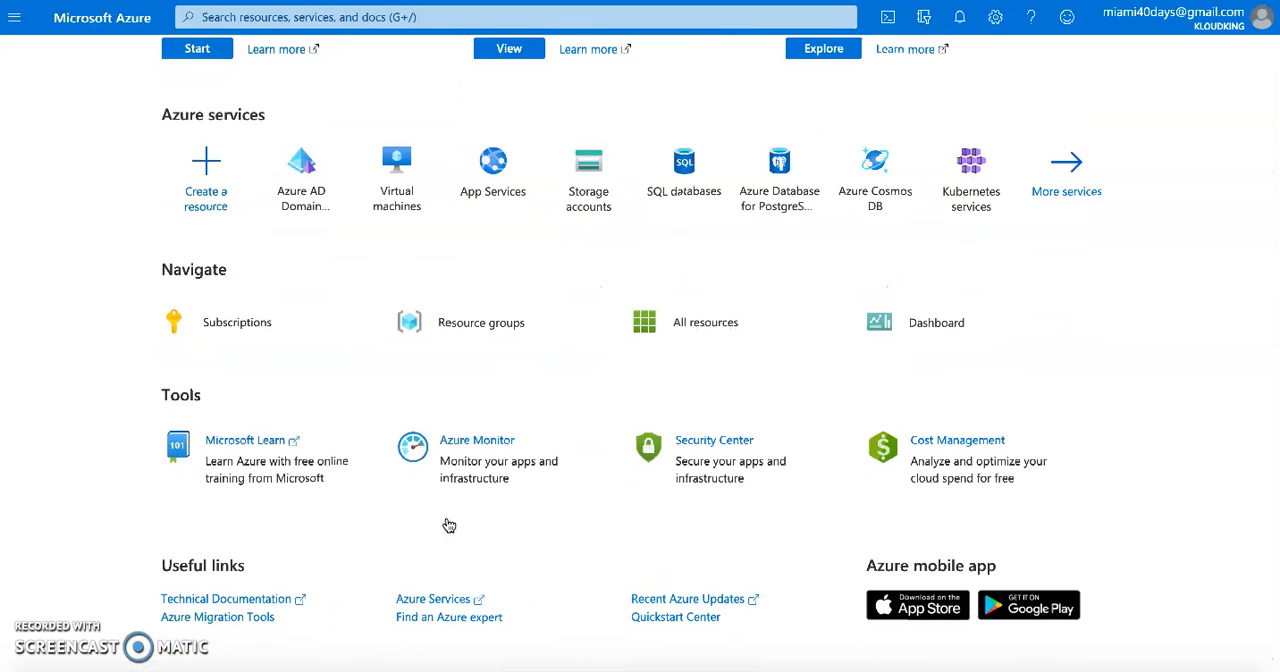
pyautogui.scroll(3, 523, 500)
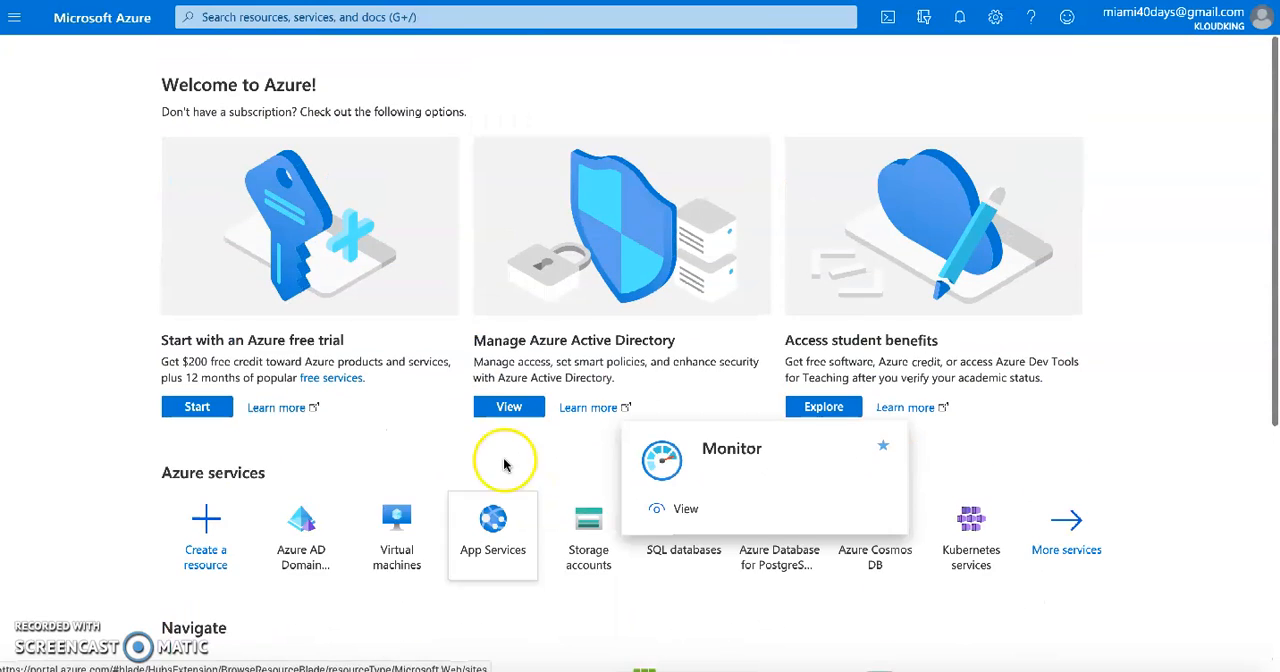
pyautogui.click(300, 17)
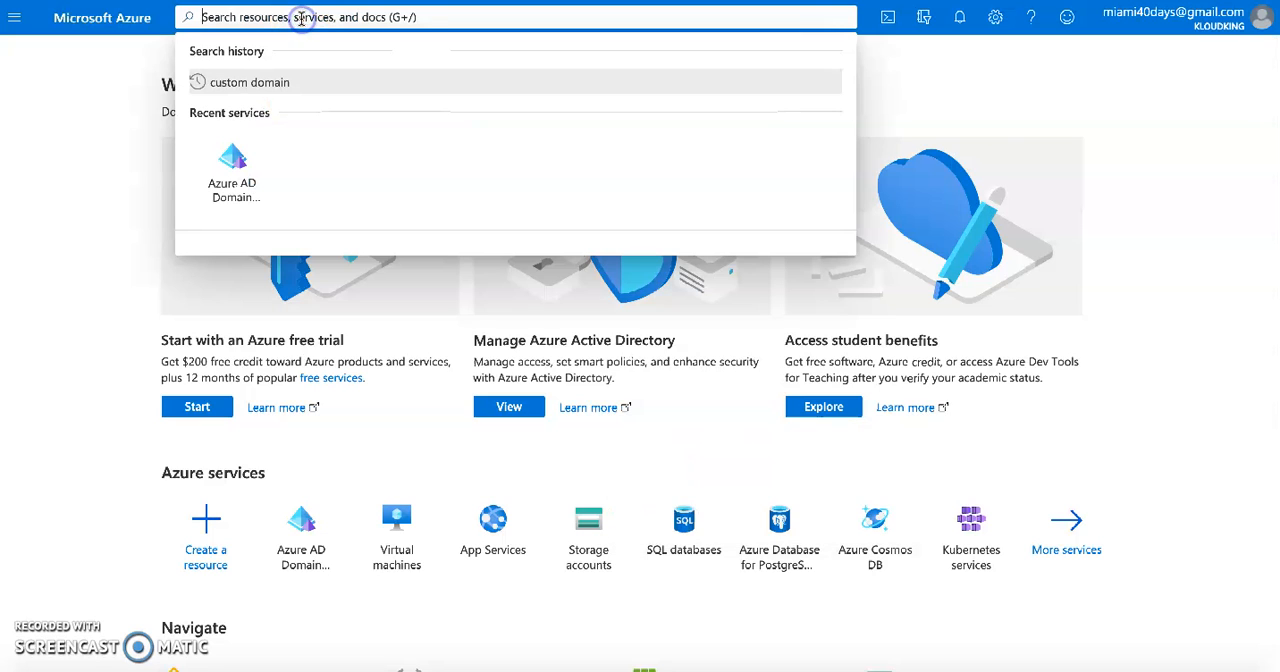
pyautogui.write('azure active')
pyautogui.click(289, 88)
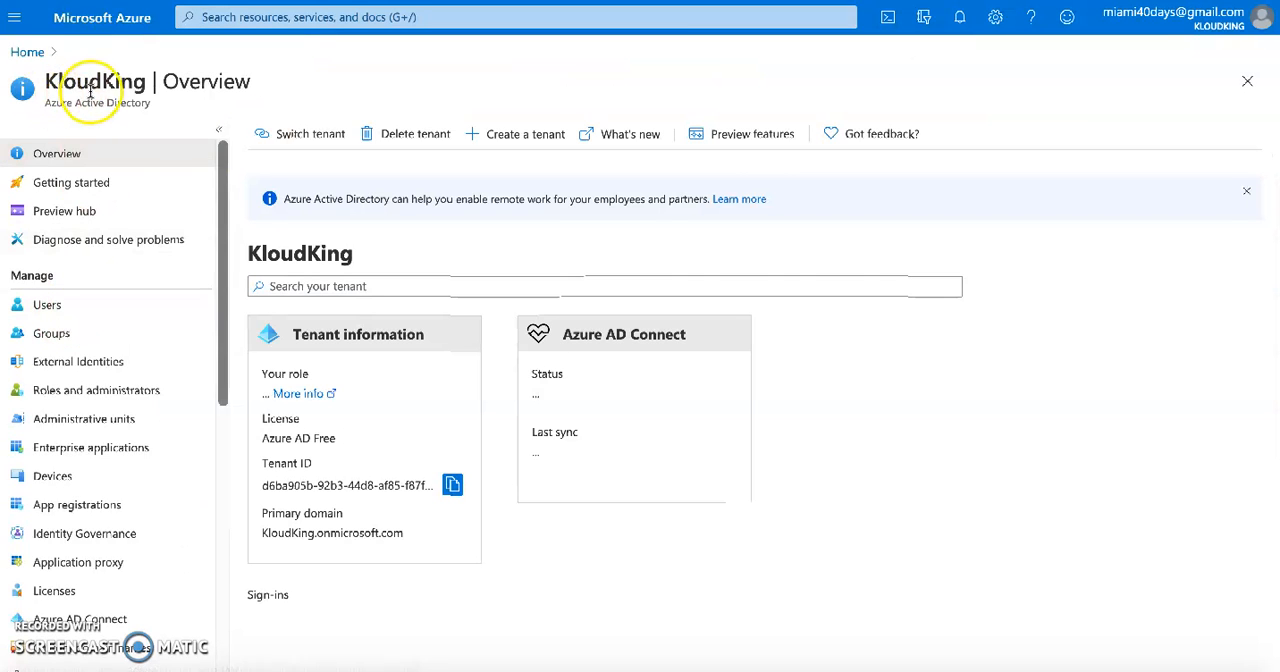
# Open the Custom domain names page of the KloudKing tenant
pyautogui.doubleClick(90, 88)
pyautogui.click(100, 494)
pyautogui.scroll(-1, 103, 495)
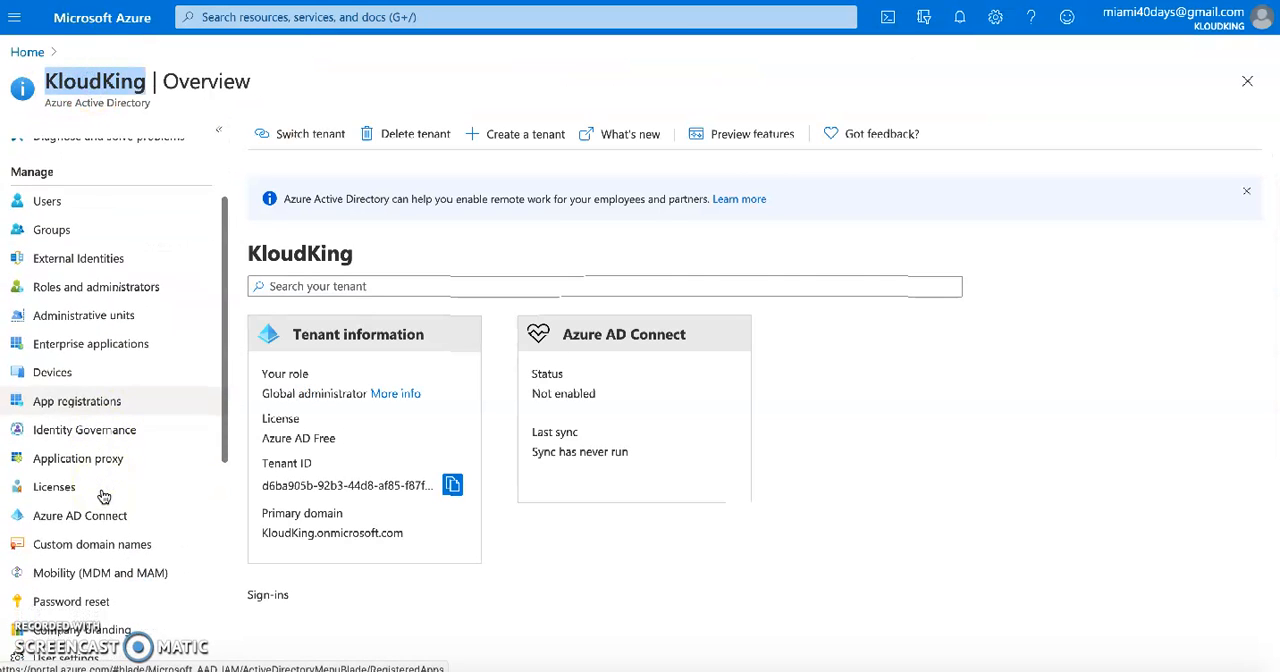
pyautogui.scroll(-1, 104, 495)
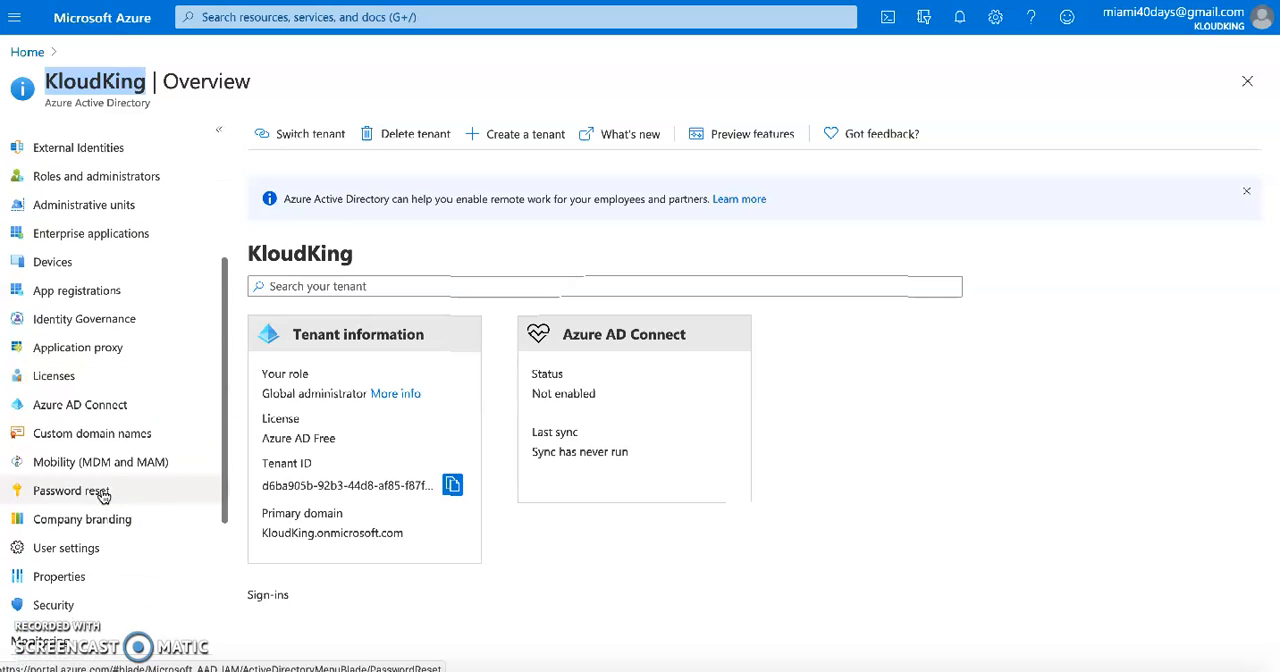
pyautogui.click(77, 441)
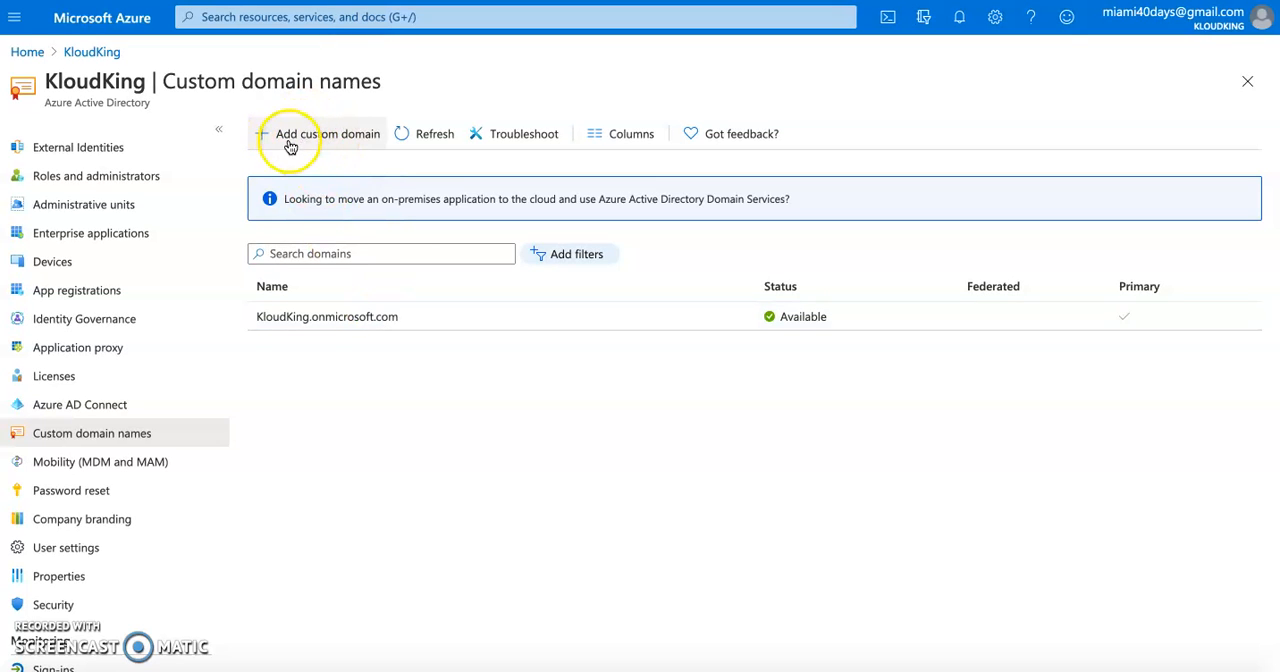
# Add the custom domain kloudking.org to the KloudKing tenant and check its DNS record fields
pyautogui.click(332, 145)
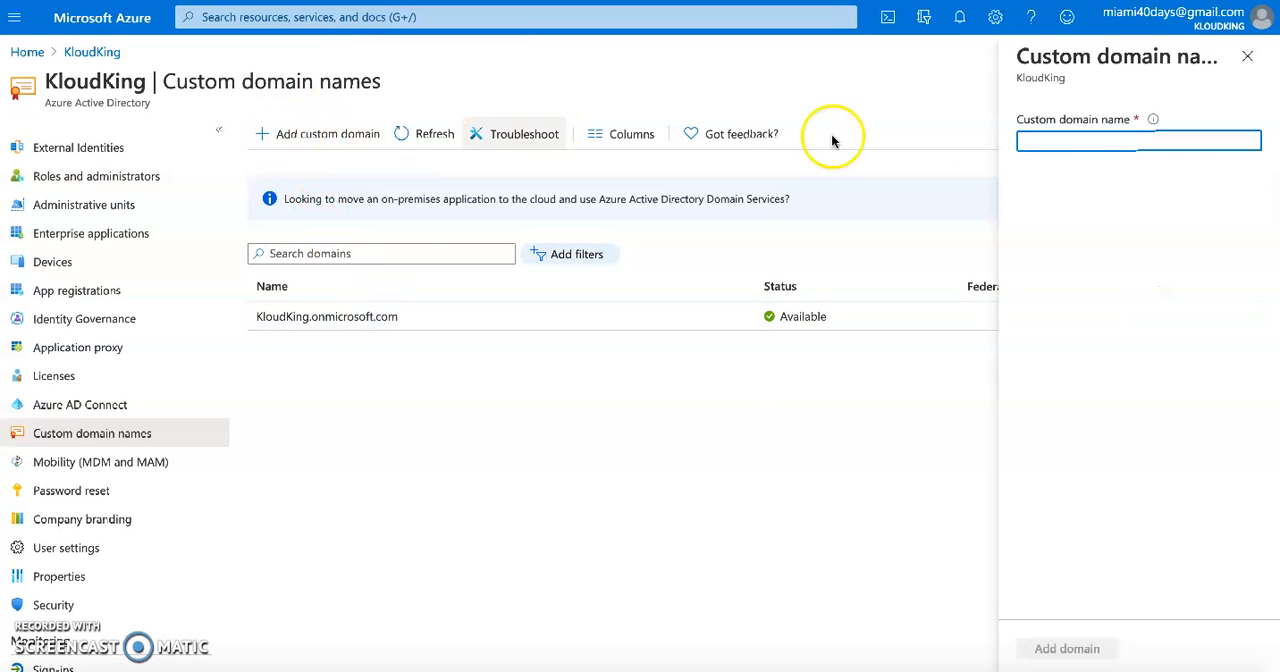
pyautogui.click(1062, 142)
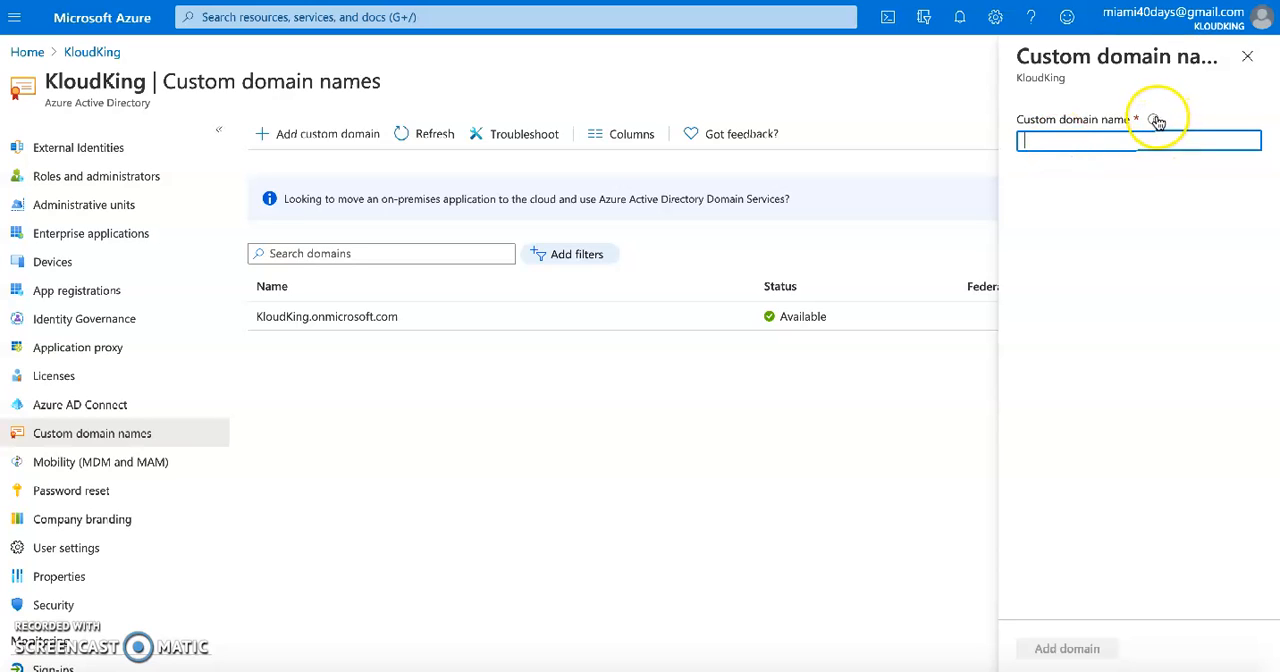
pyautogui.moveTo(1156, 121)
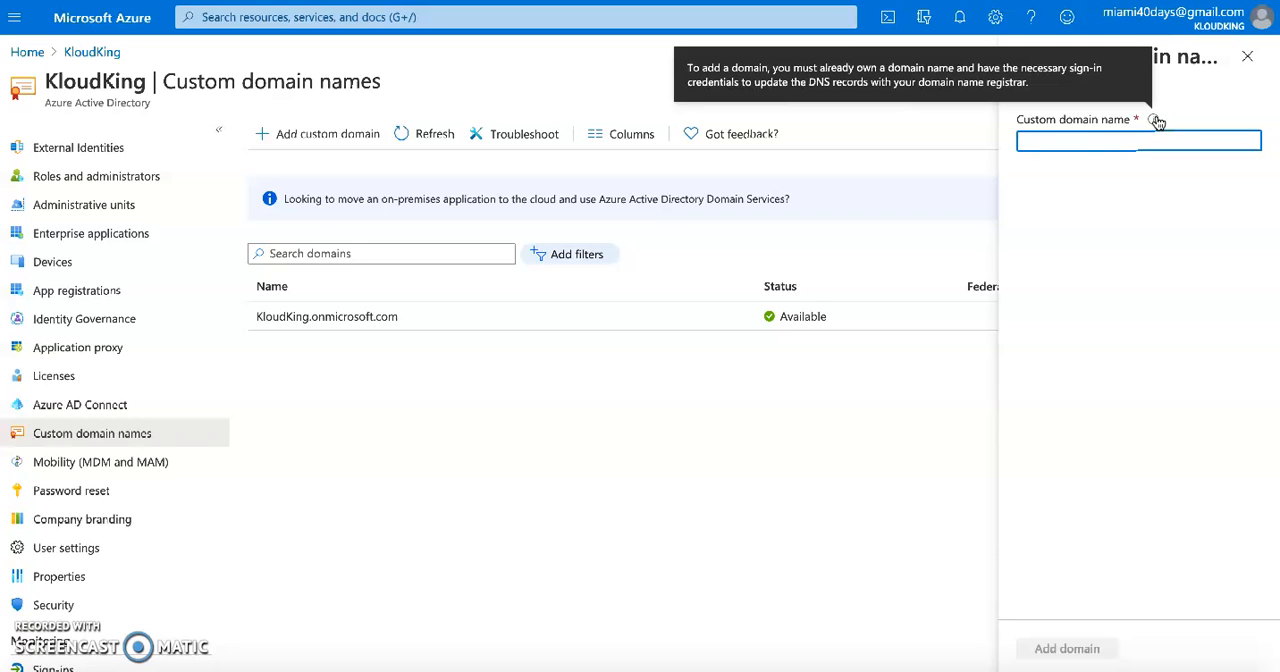
pyautogui.click(1098, 138)
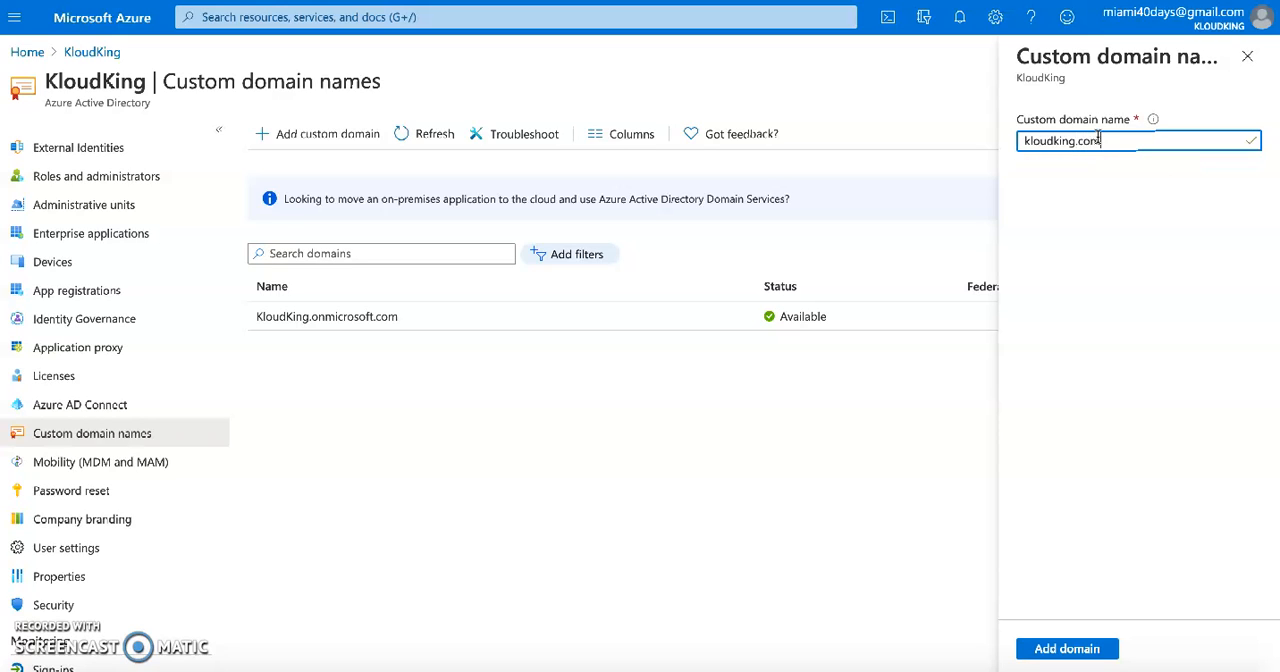
pyautogui.write('o')
pyautogui.click(1060, 650)
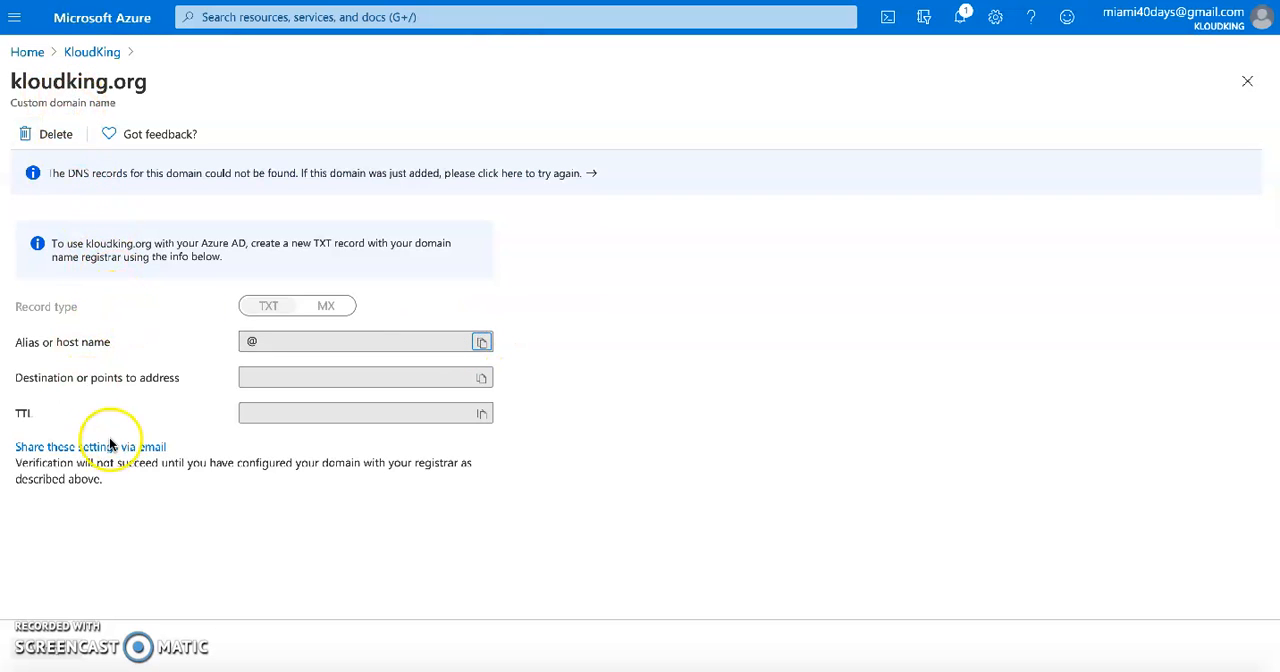
pyautogui.click(288, 345)
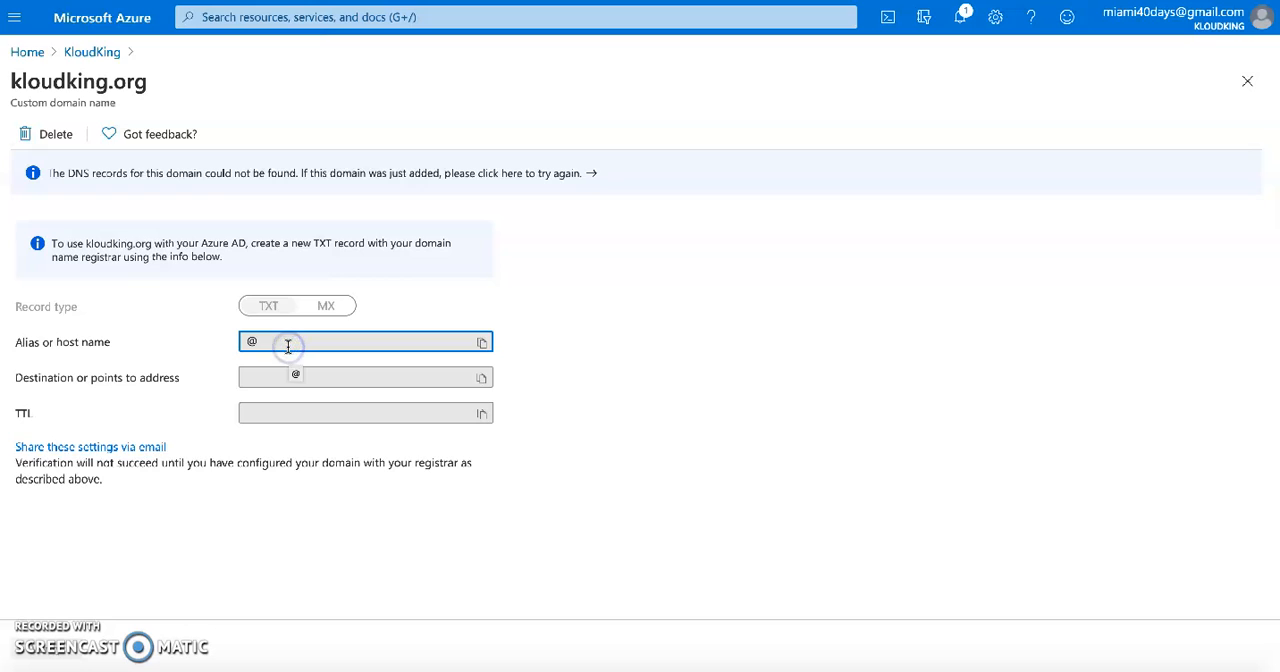
pyautogui.click(277, 300)
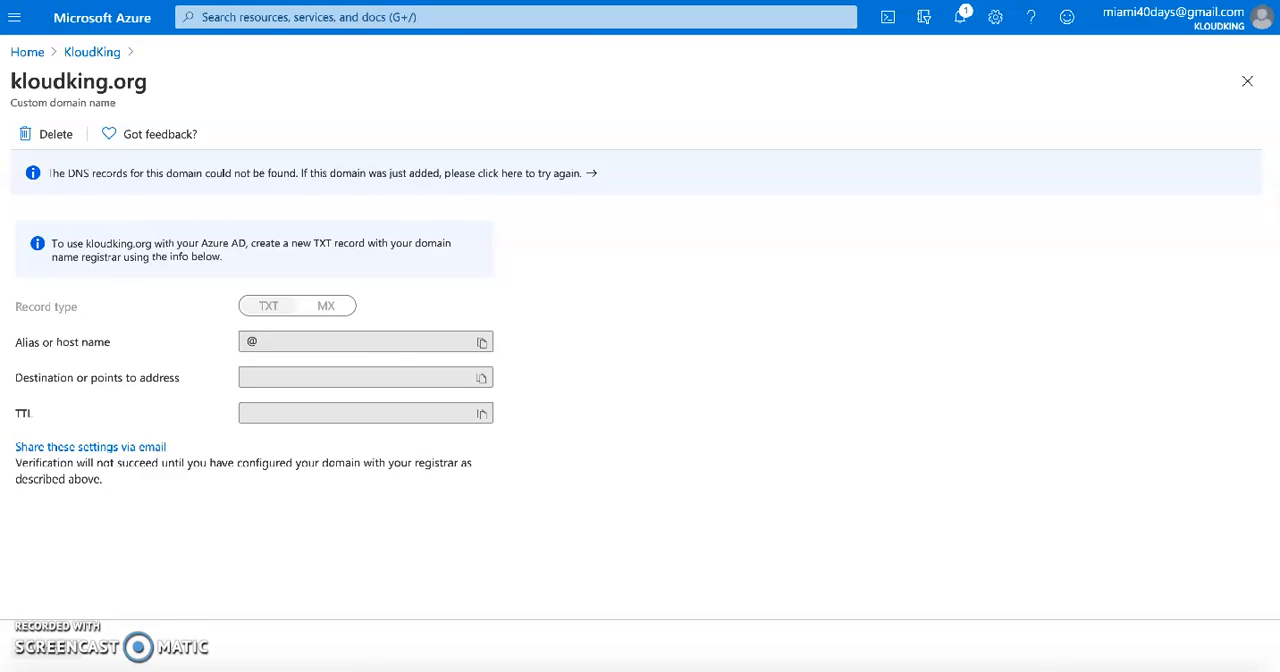
# Switch to the Microsoft Docs article and read how to add a custom domain name, including the top-level extension requirement
pyautogui.hotkey('ctrl', 'Tab')
pyautogui.scroll(-5, 558, 299)
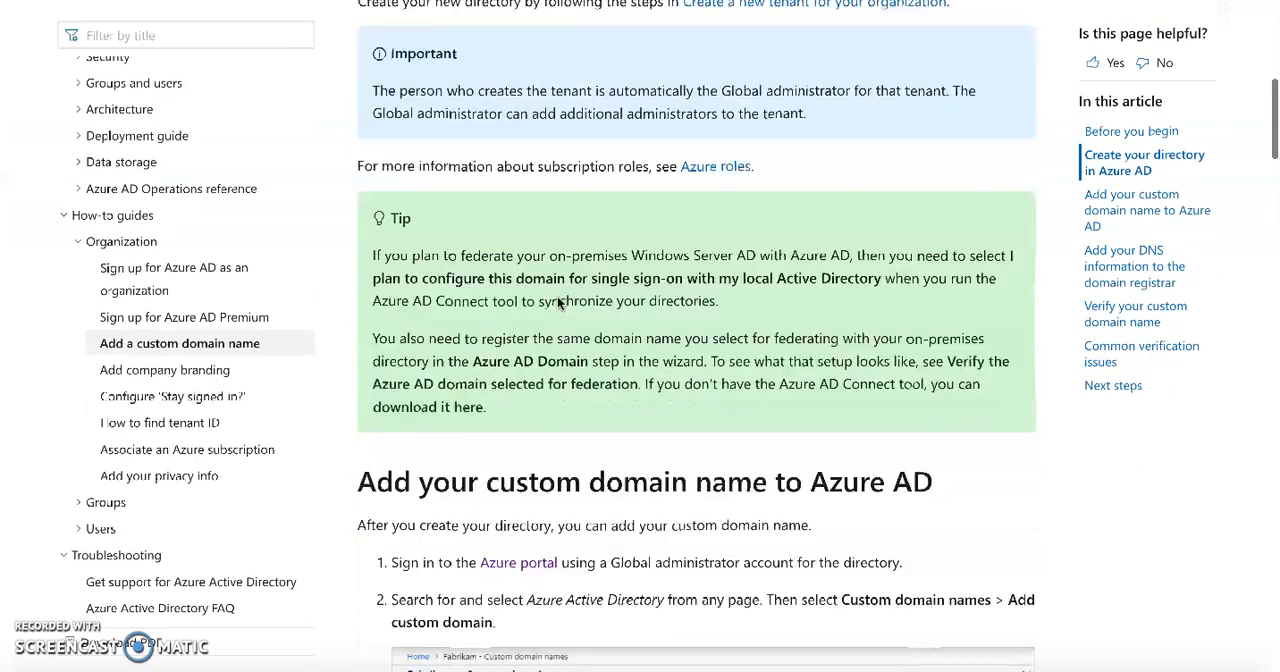
pyautogui.scroll(-3, 558, 299)
pyautogui.scroll(-1, 557, 296)
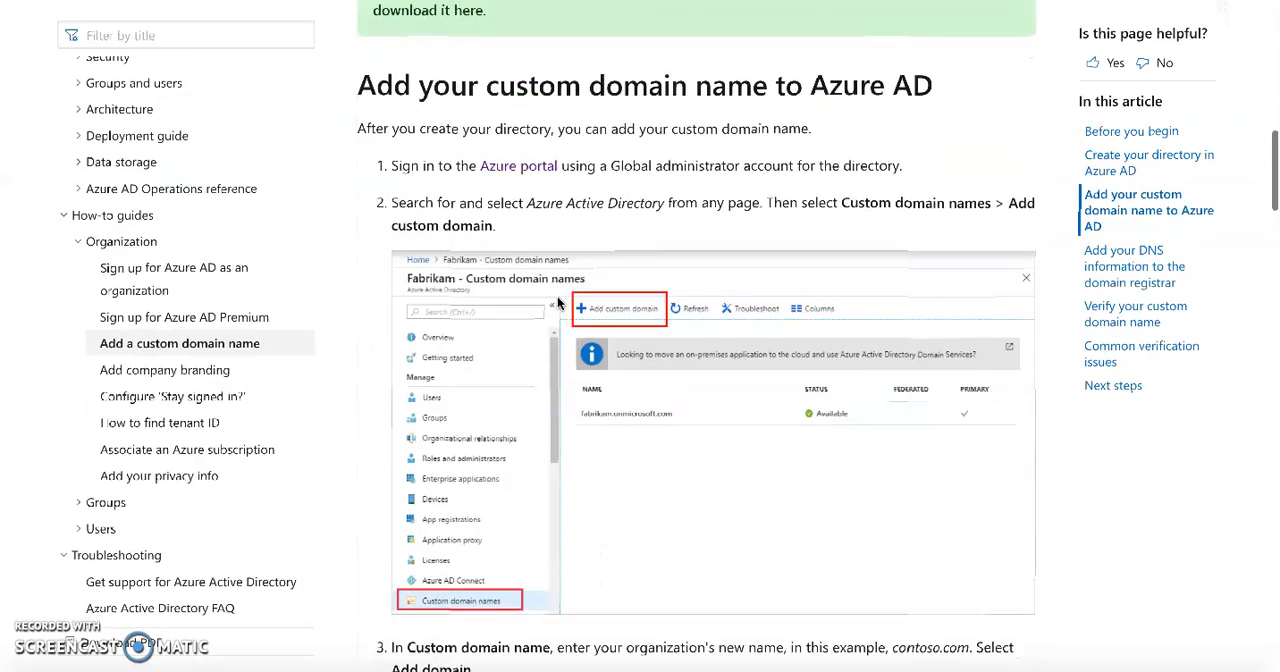
pyautogui.scroll(1, 557, 296)
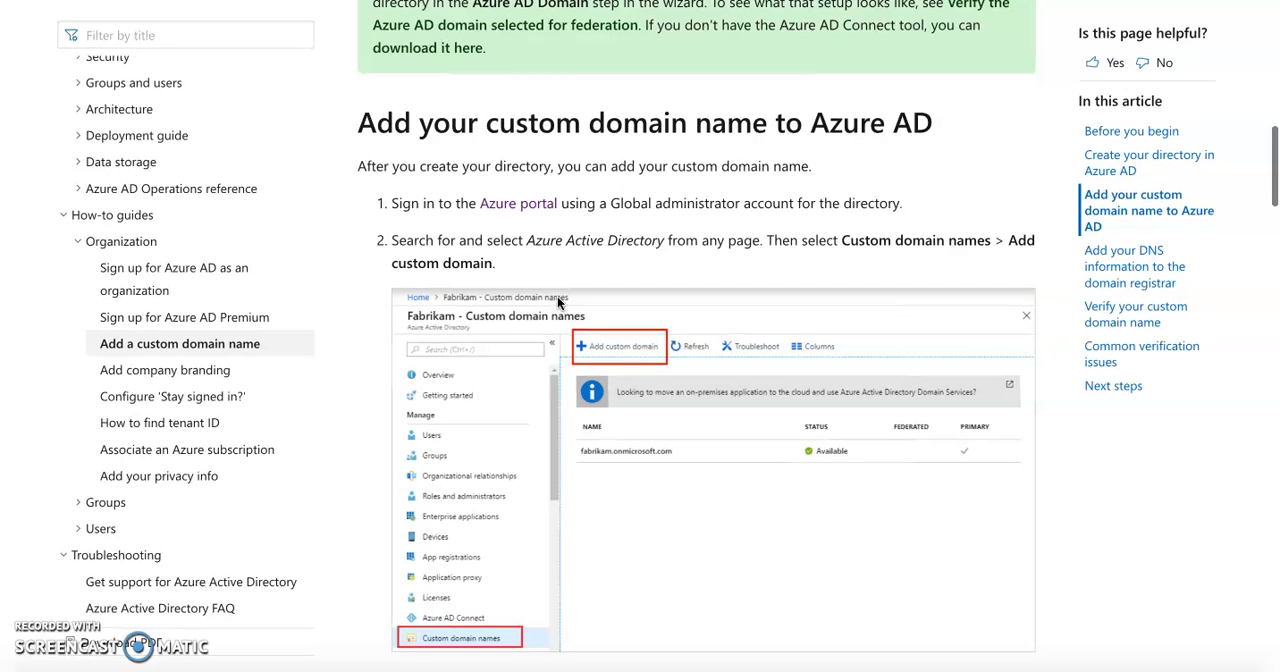
pyautogui.scroll(-2, 620, 414)
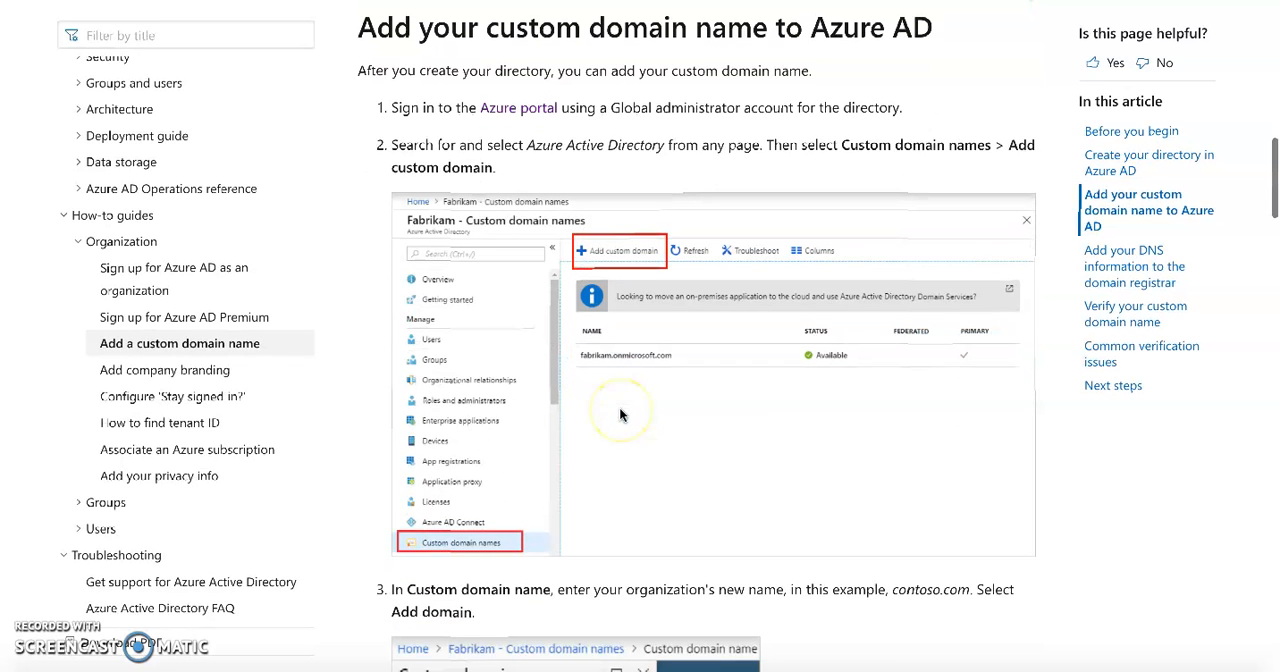
pyautogui.scroll(1, 620, 414)
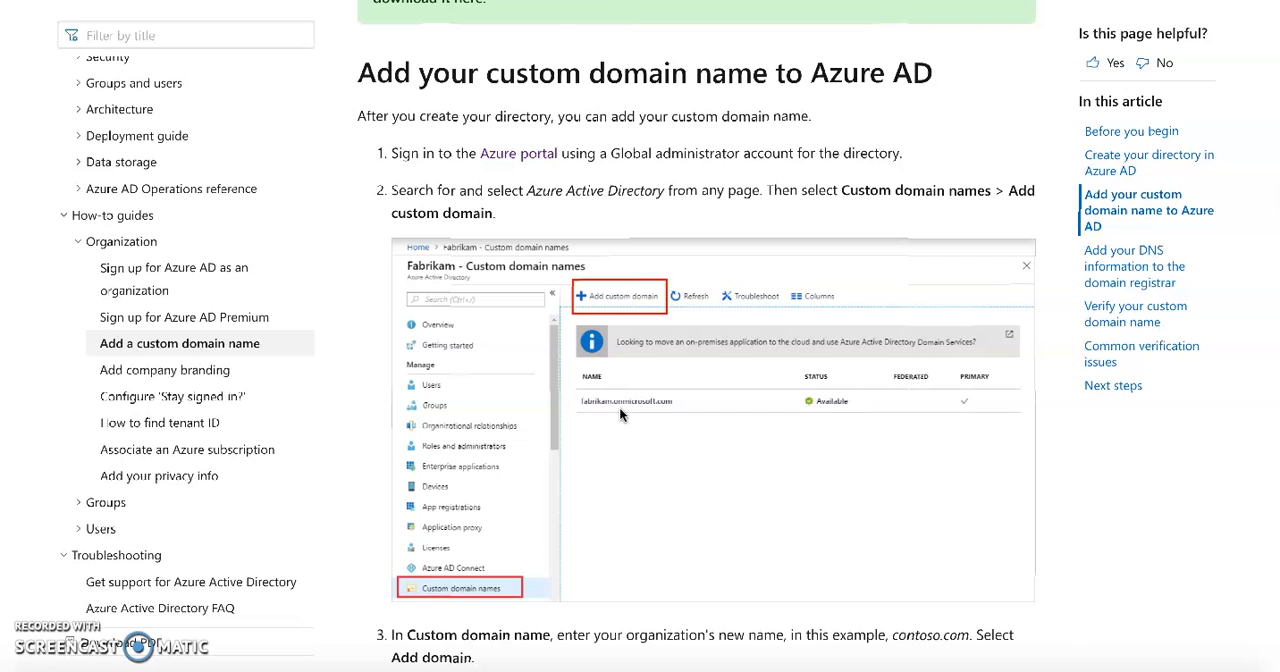
pyautogui.tripleClick(812, 73)
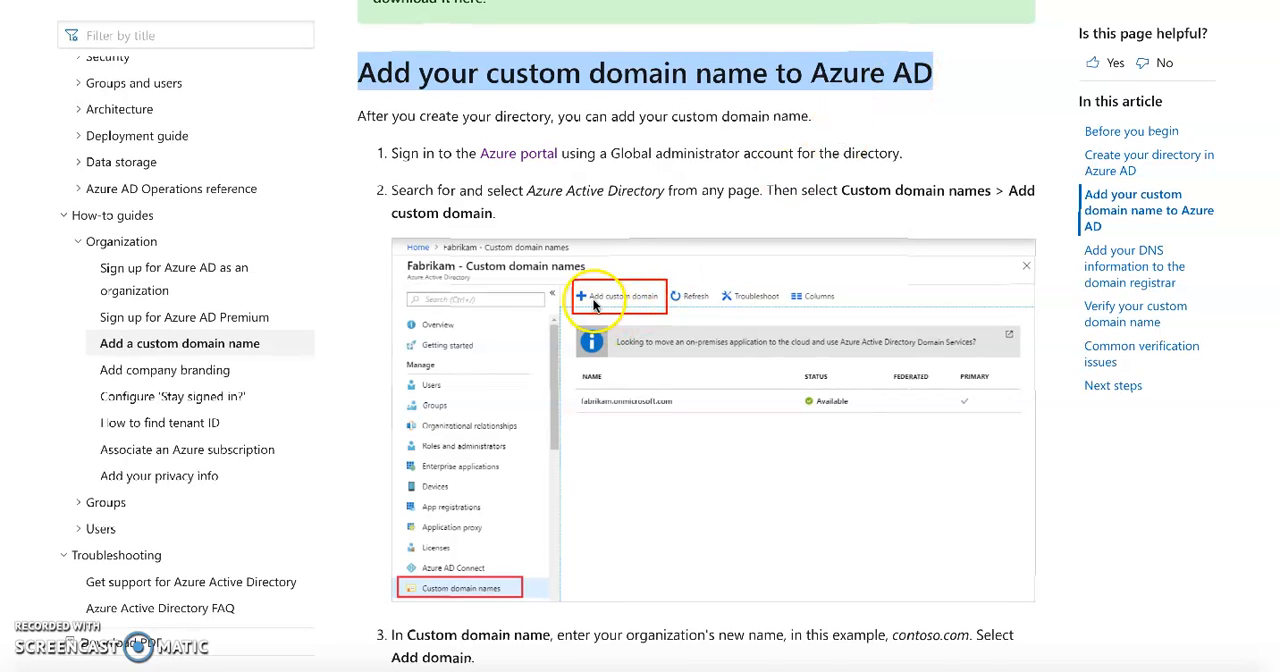
pyautogui.scroll(-4, 675, 403)
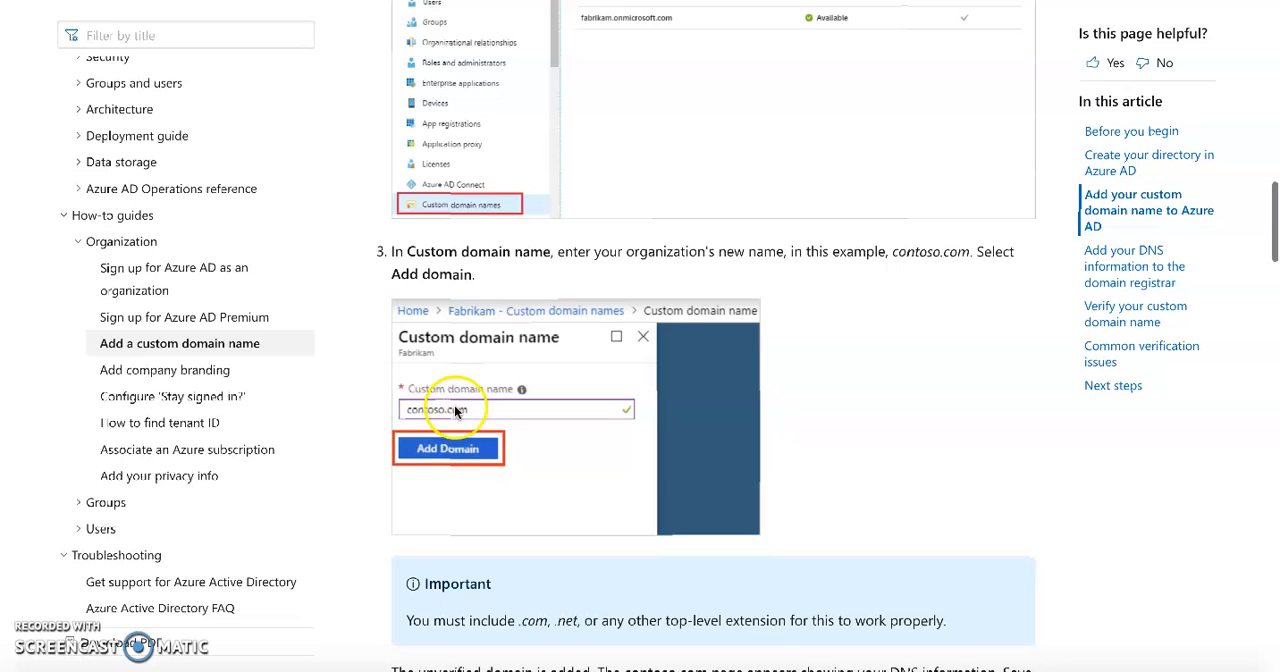
pyautogui.scroll(-5, 540, 464)
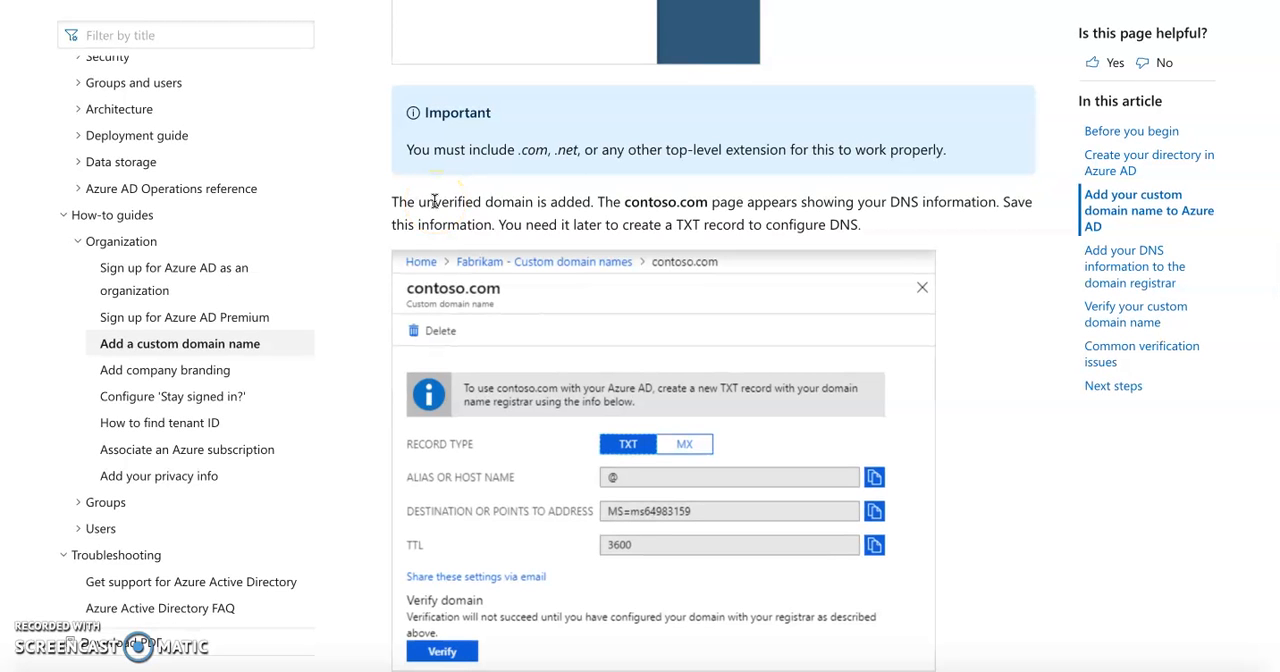
pyautogui.doubleClick(570, 202)
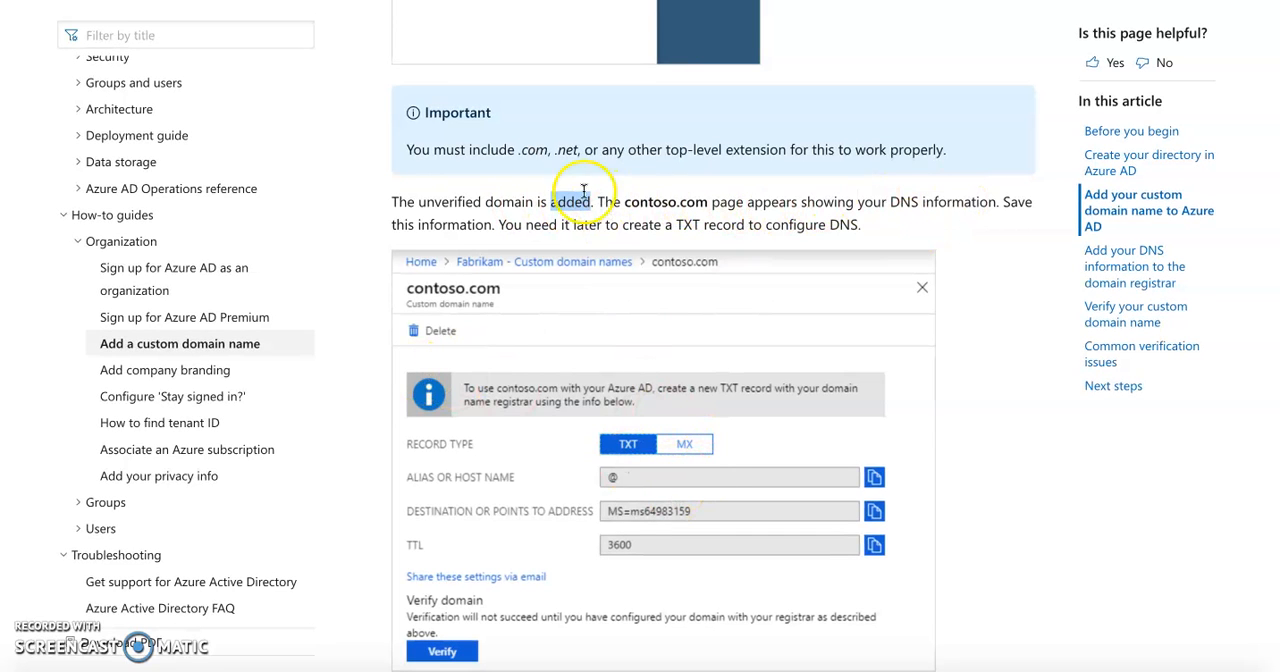
pyautogui.click(534, 150)
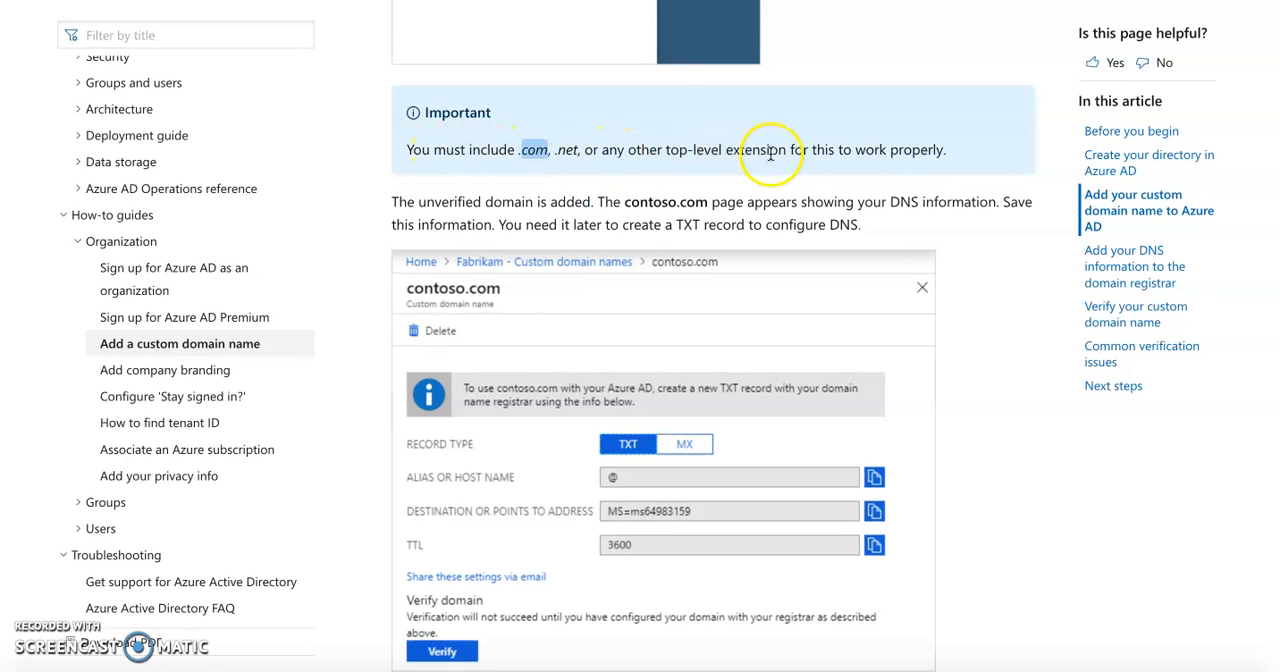
# Return to the Azure portal, reopen kloudking.org from the custom domain list, and select its TXT record's destination value
pyautogui.click(340, 1)
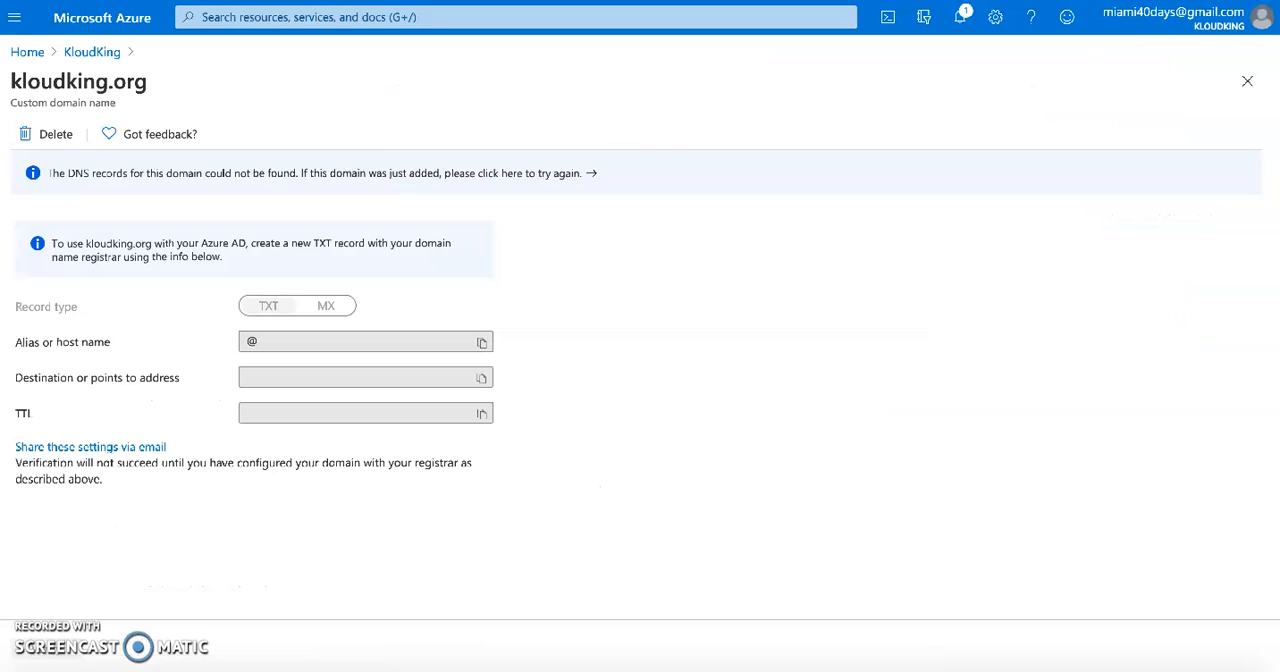
pyautogui.click(92, 51)
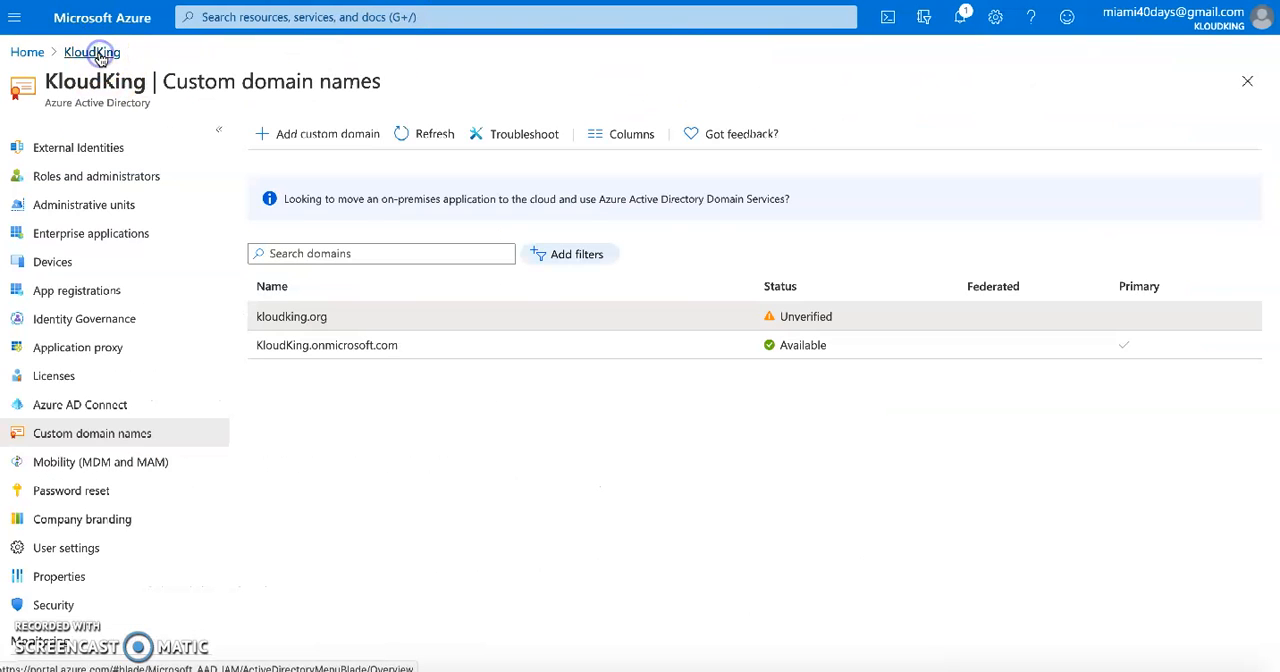
pyautogui.click(305, 317)
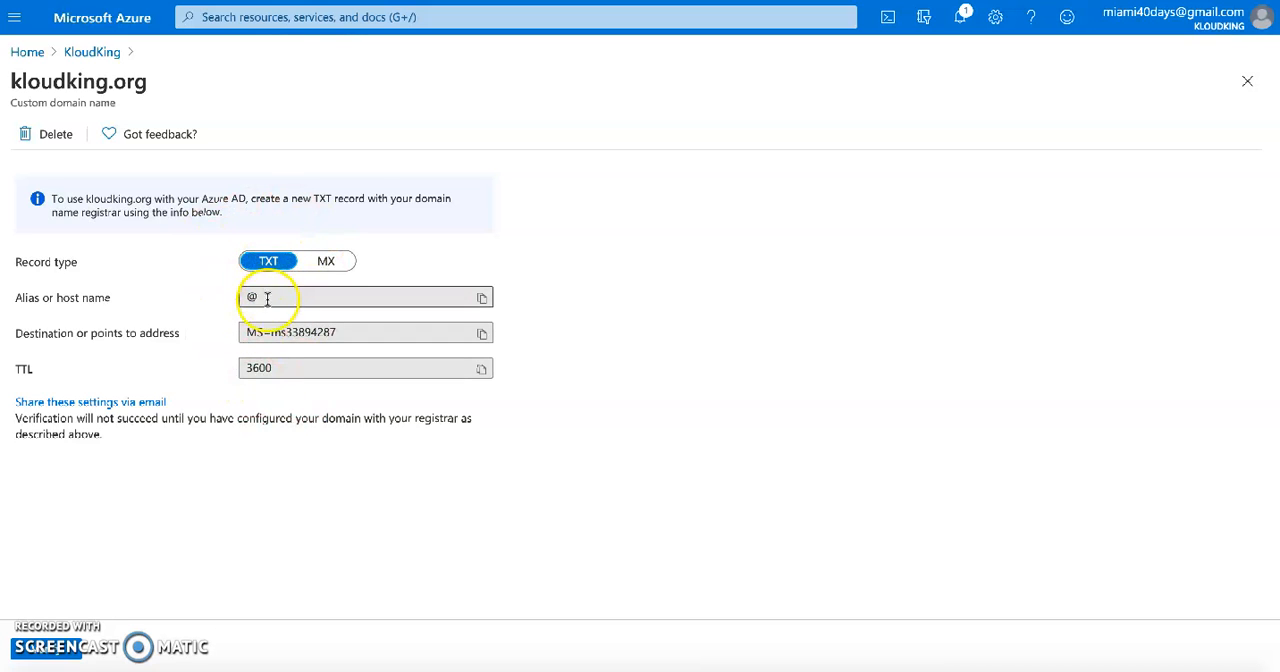
pyautogui.click(141, 83)
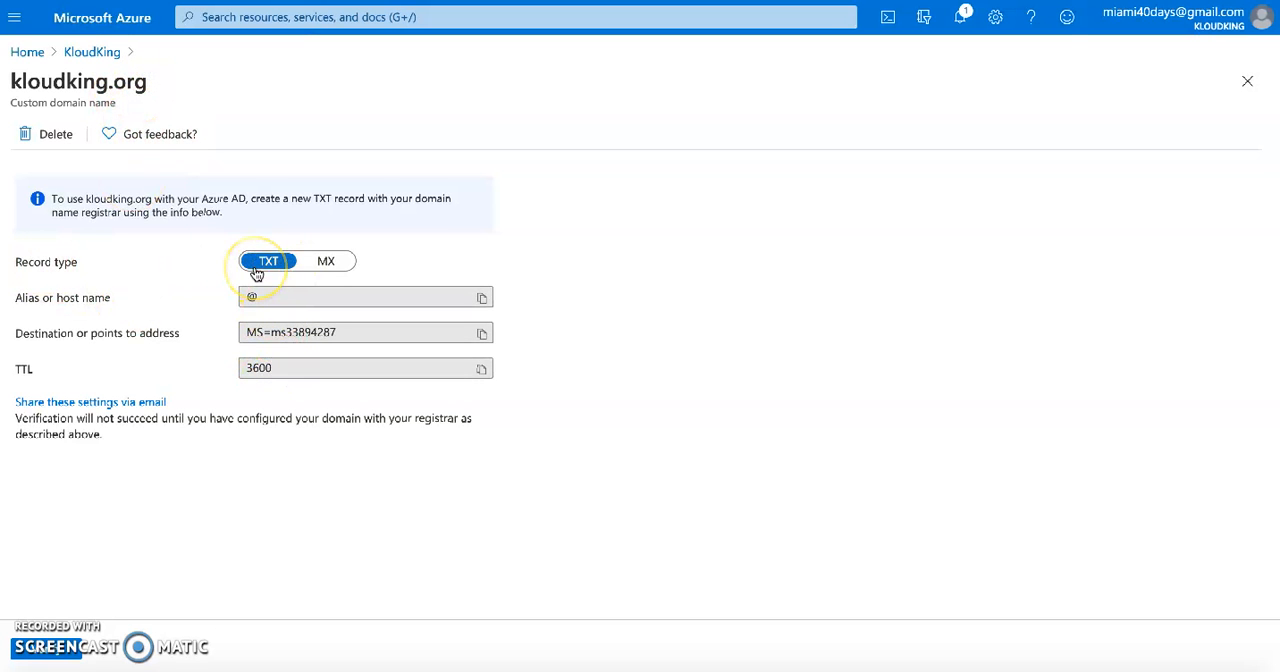
pyautogui.click(278, 331)
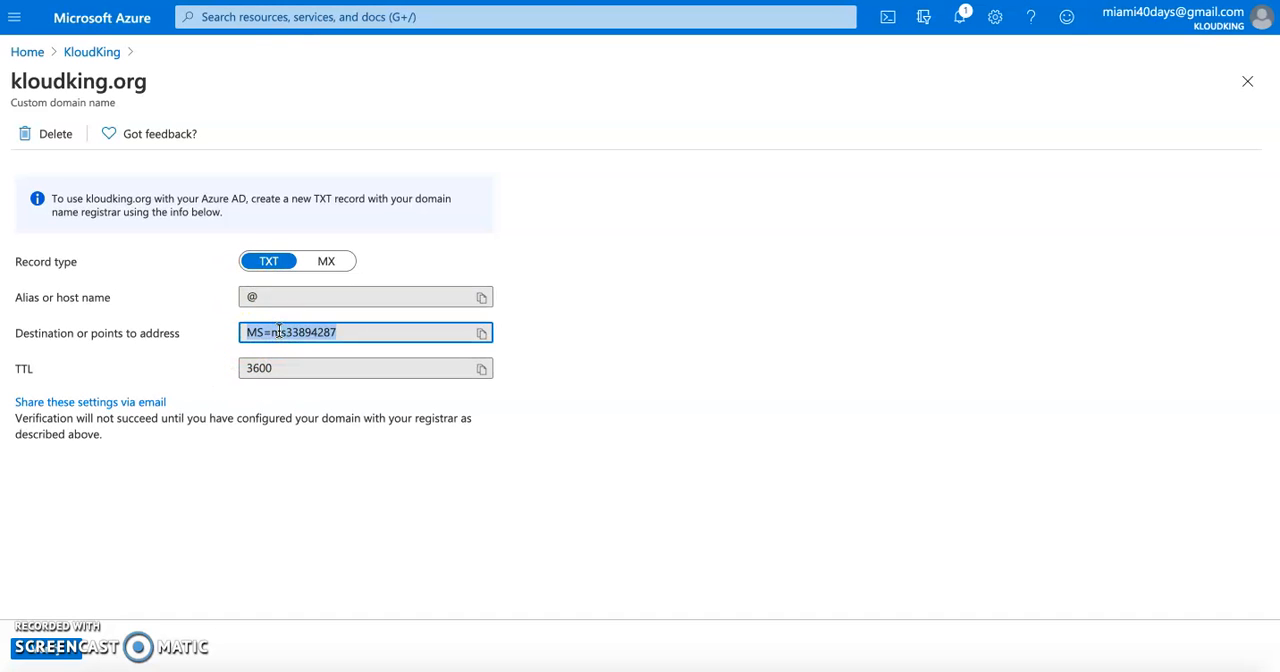
# Read the Microsoft Docs sections on adding DNS information to the domain registrar and verifying the custom domain name
pyautogui.click(370, 1)
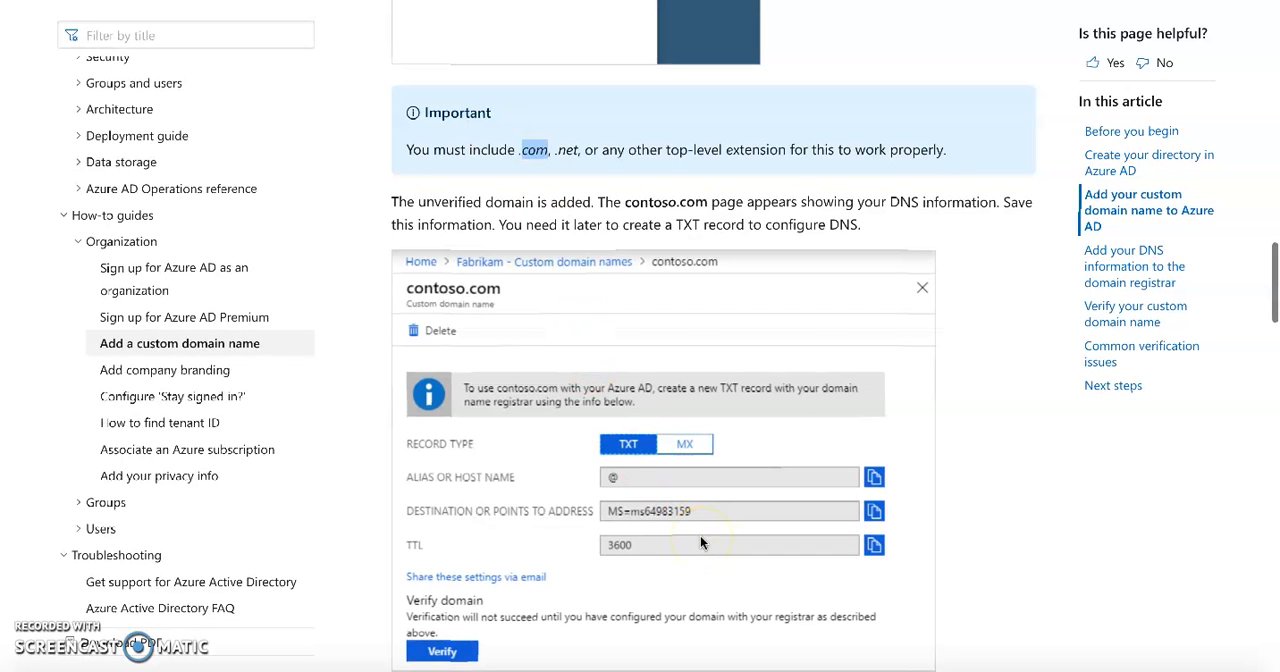
pyautogui.scroll(-1, 700, 536)
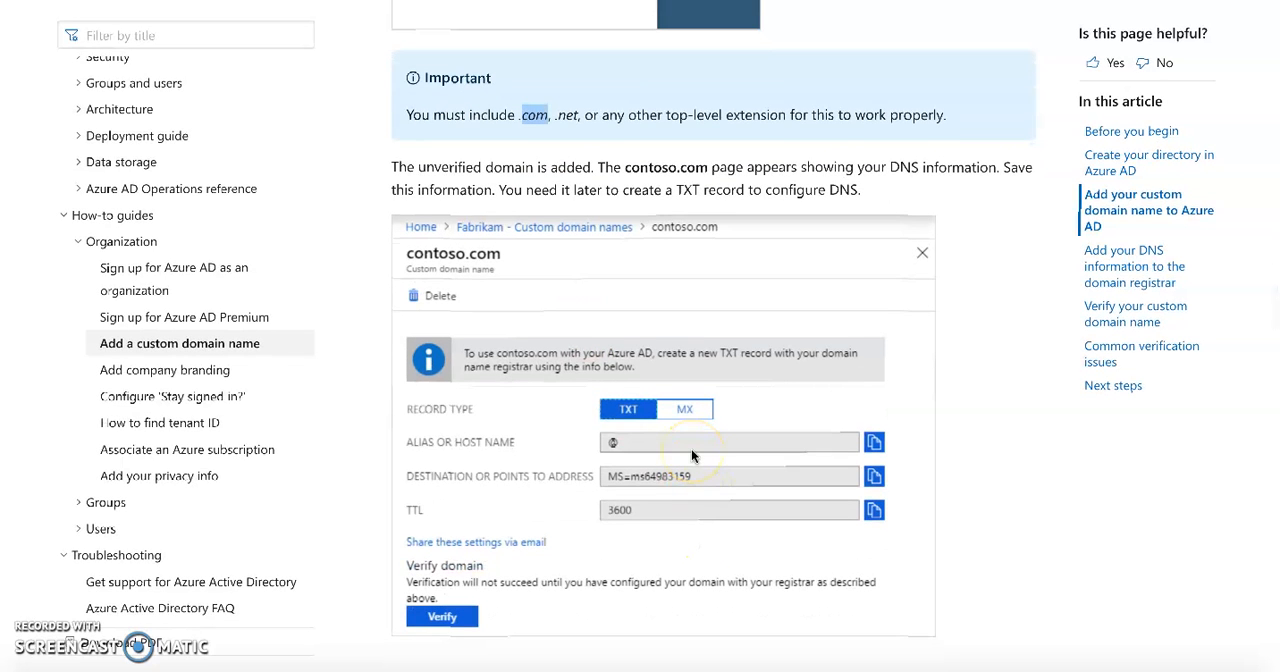
pyautogui.scroll(-3, 692, 455)
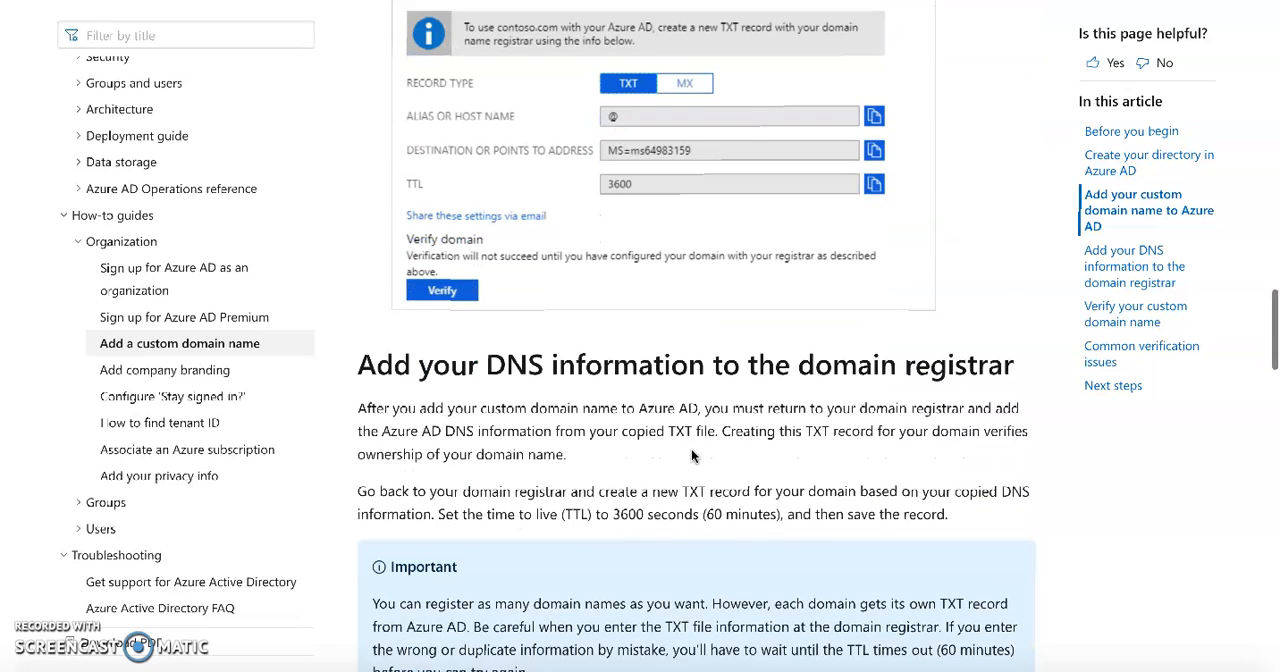
pyautogui.scroll(-1, 691, 455)
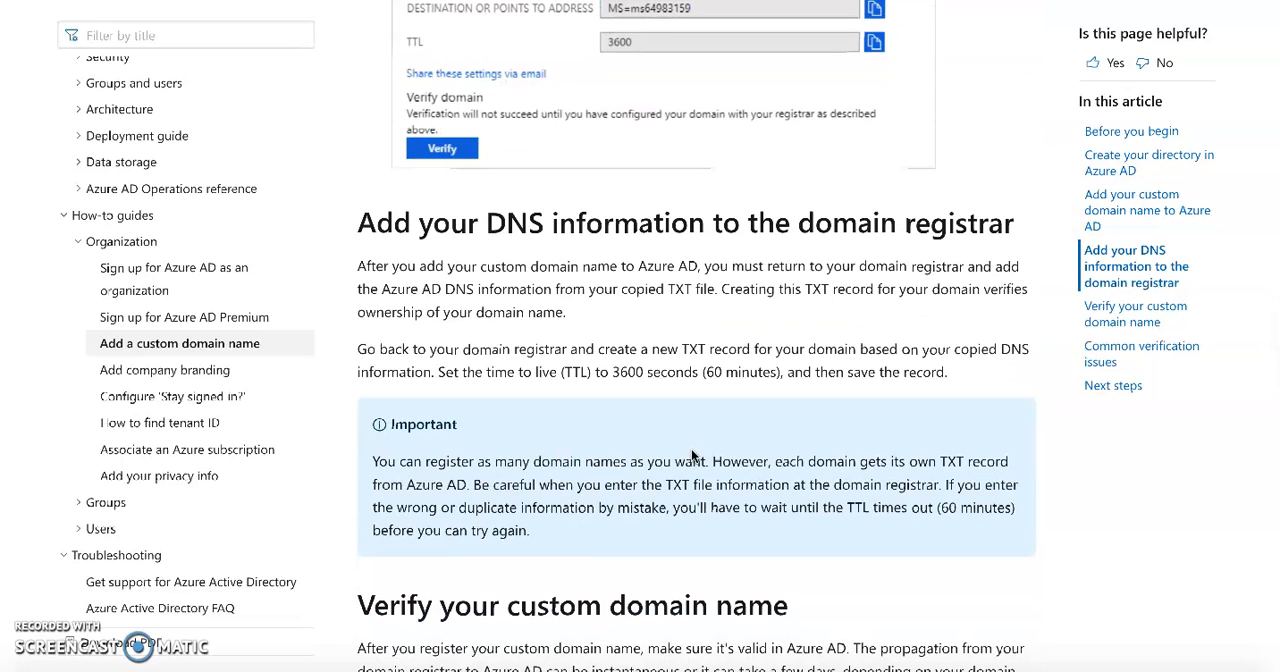
pyautogui.scroll(-3, 691, 455)
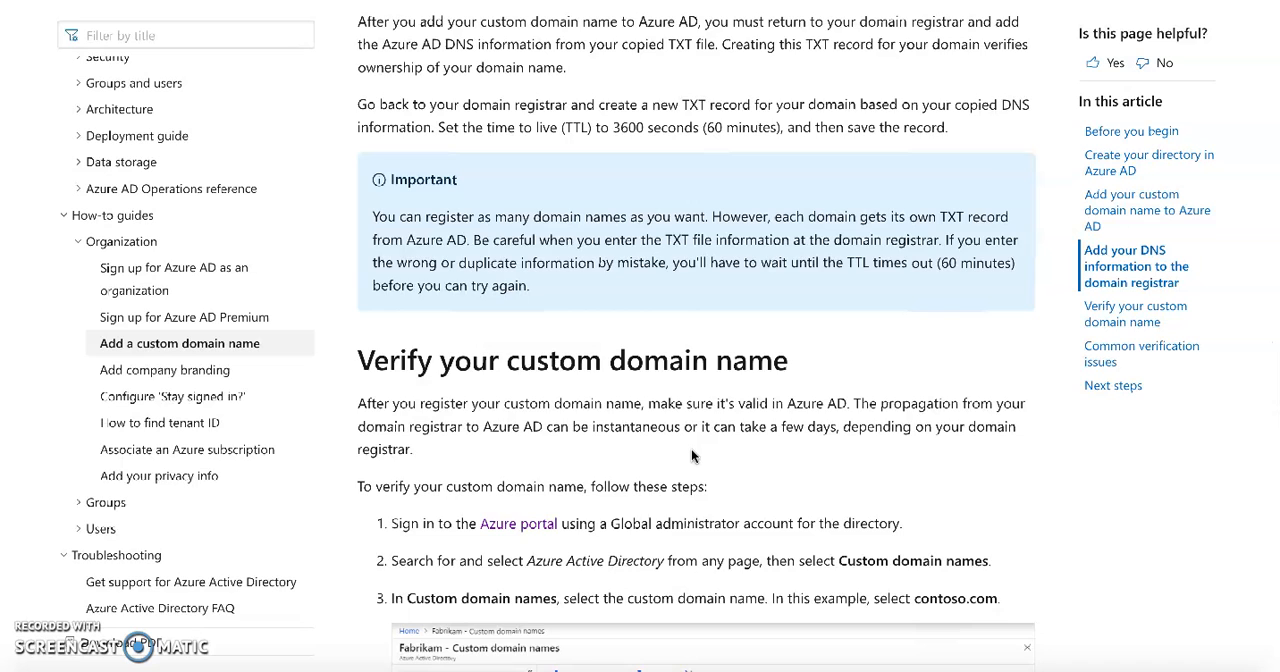
pyautogui.scroll(-1, 691, 455)
pyautogui.scroll(-1, 691, 455)
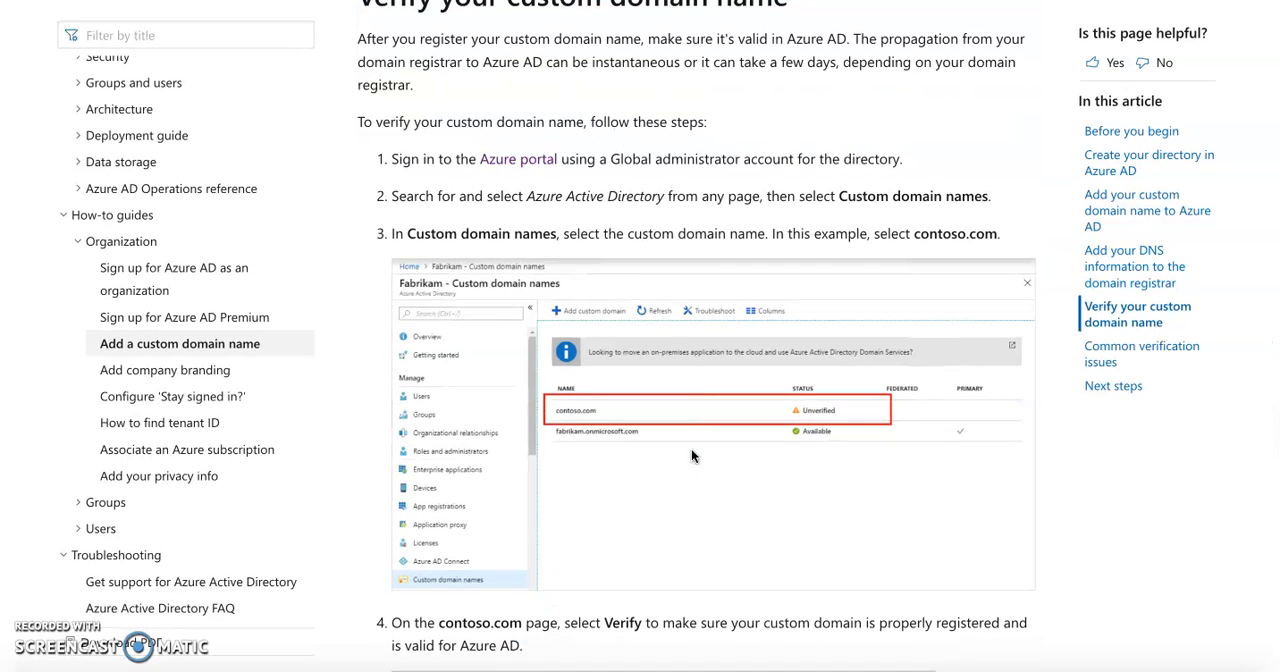
pyautogui.scroll(-1, 691, 455)
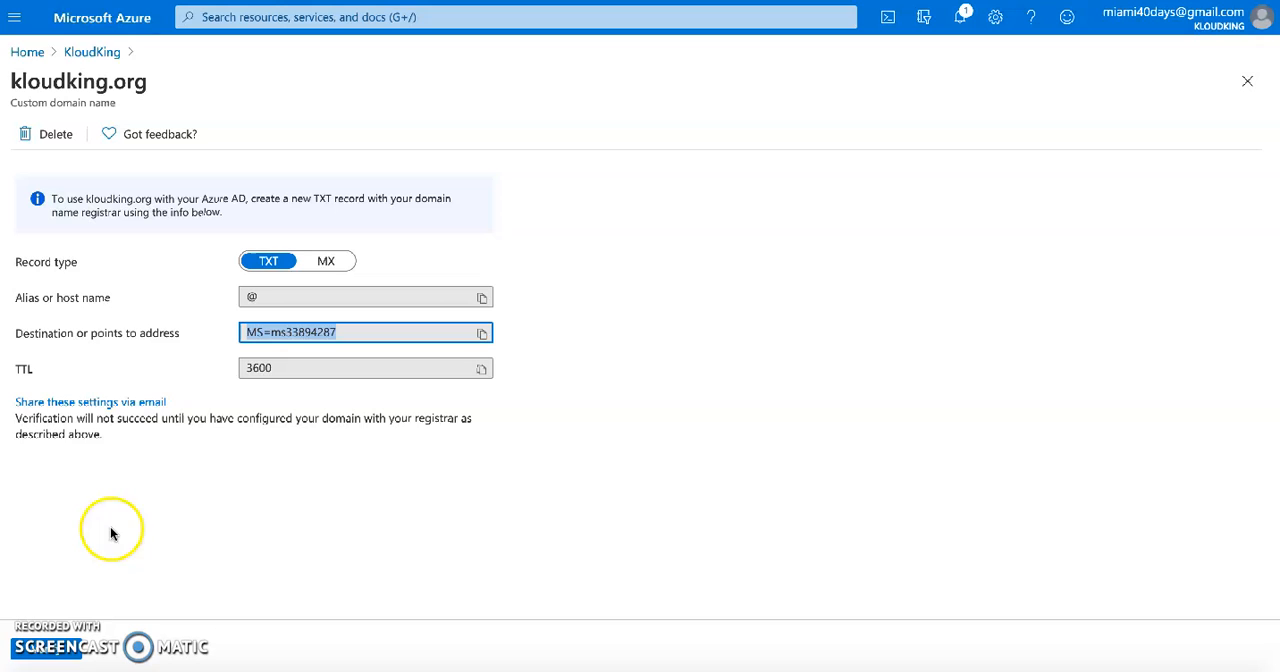
# Try to verify the kloudking.org domain in the Azure portal and go back to the KloudKing tenant
pyautogui.click(57, 650)
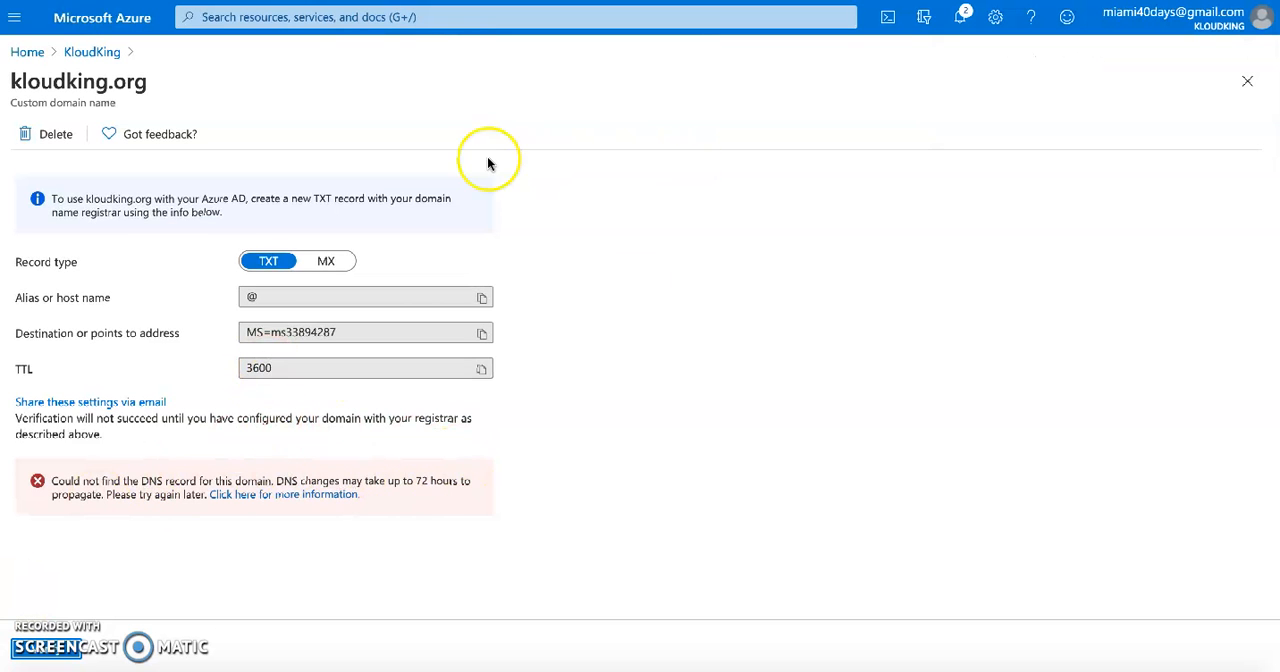
pyautogui.click(287, 331)
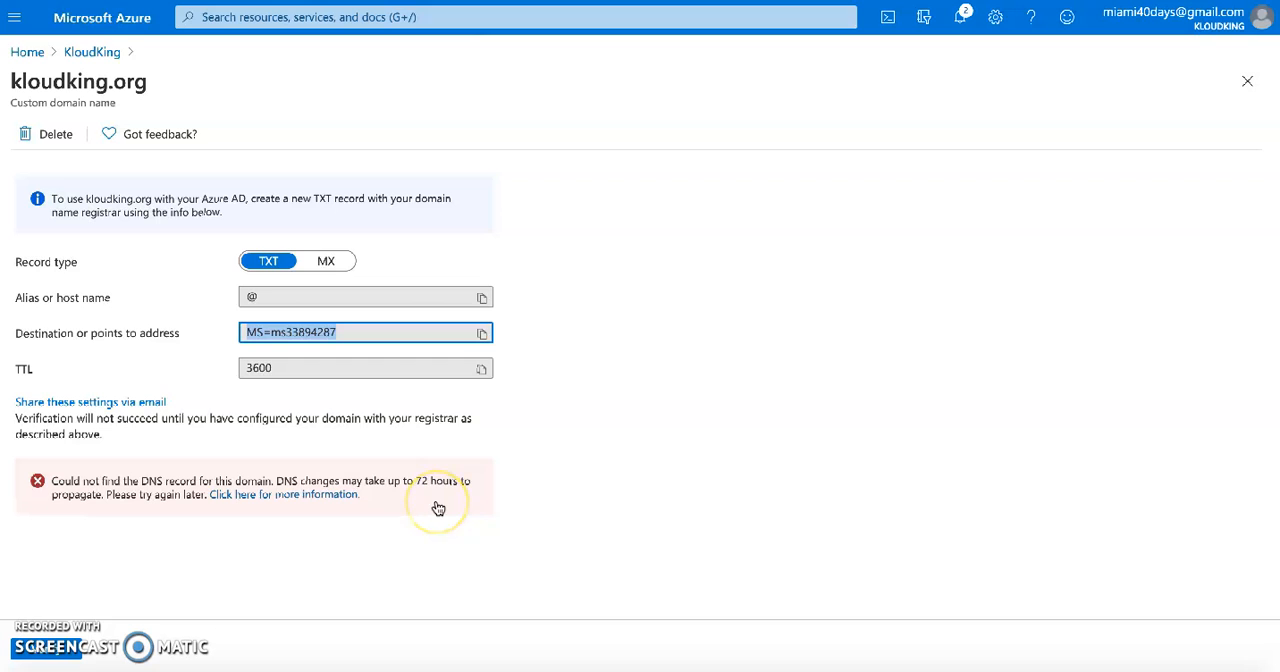
pyautogui.click(100, 51)
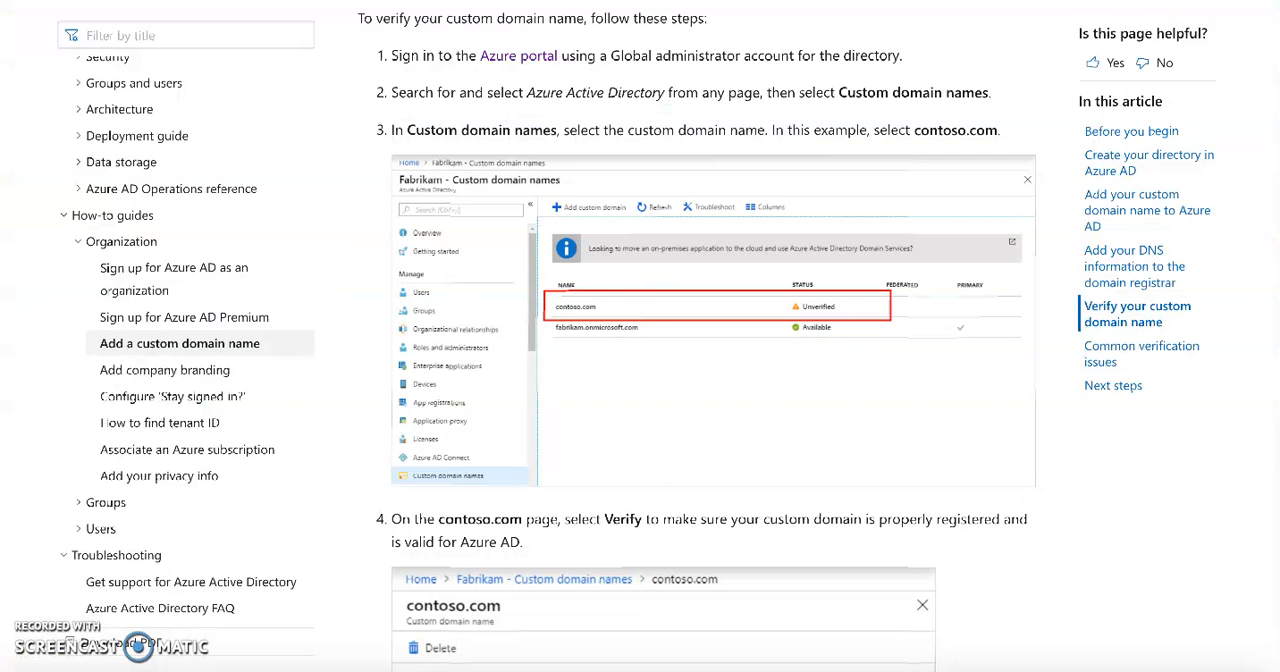
# Review the remaining verification steps and the common verification issues in the Microsoft Docs article
pyautogui.scroll(-1, 694, 360)
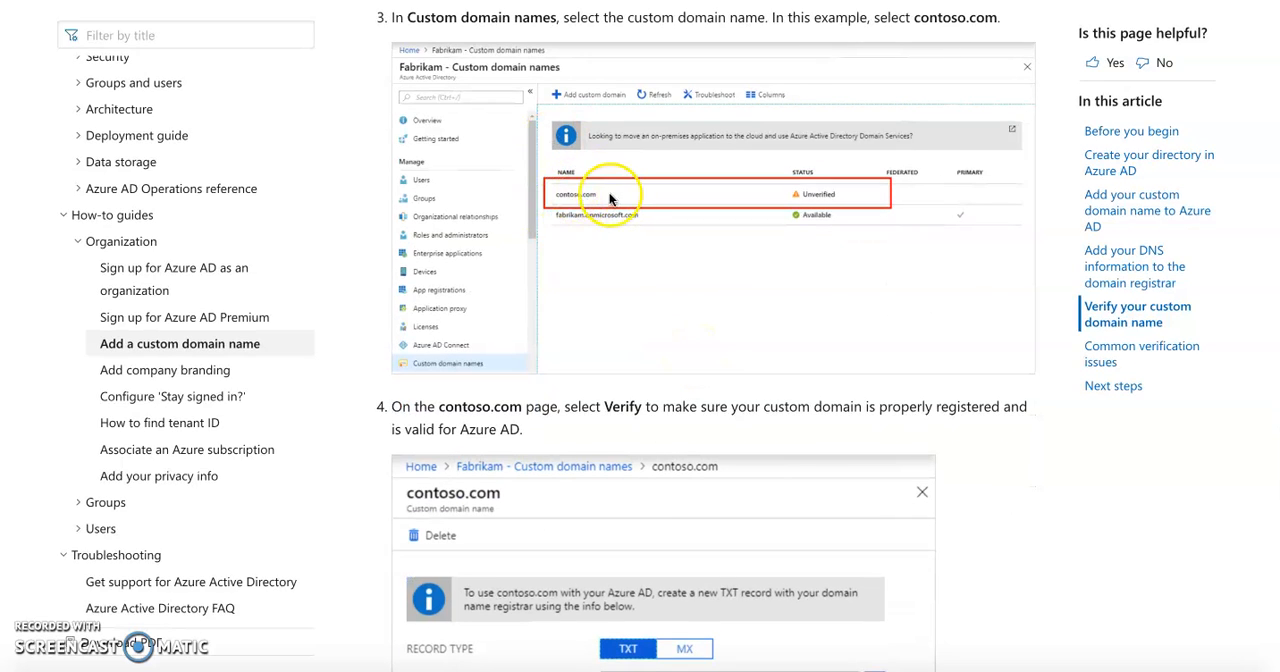
pyautogui.scroll(-1, 757, 274)
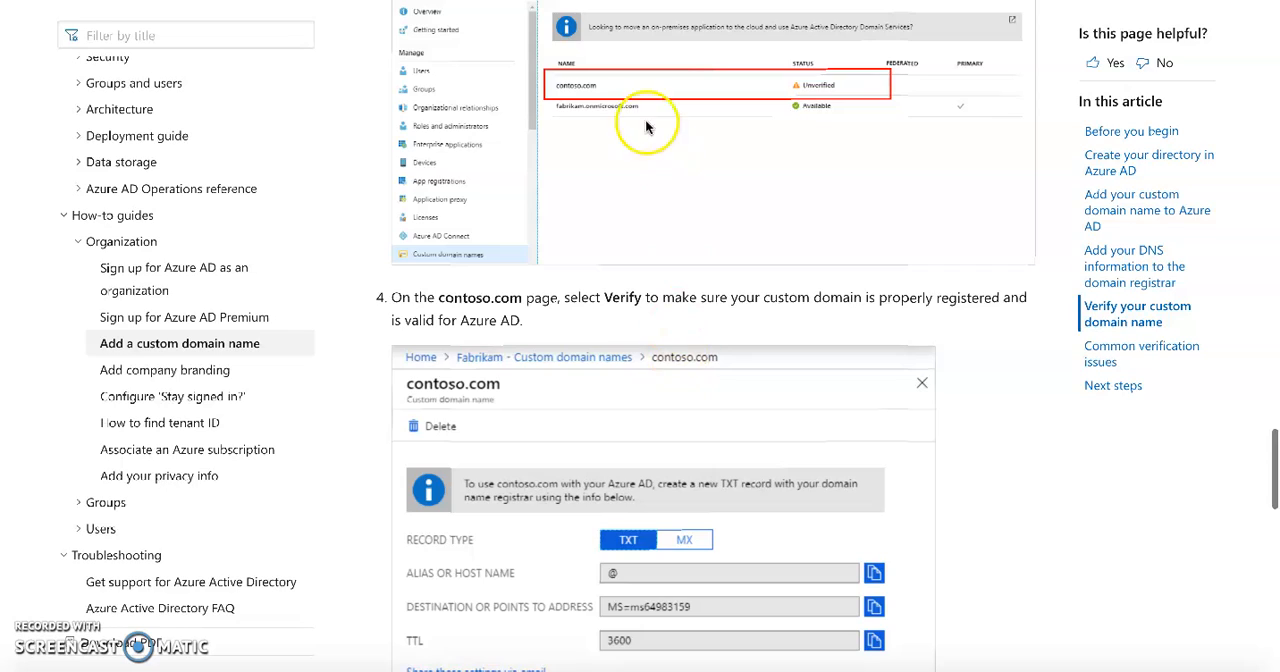
pyautogui.scroll(-2, 646, 494)
pyautogui.scroll(-3, 645, 360)
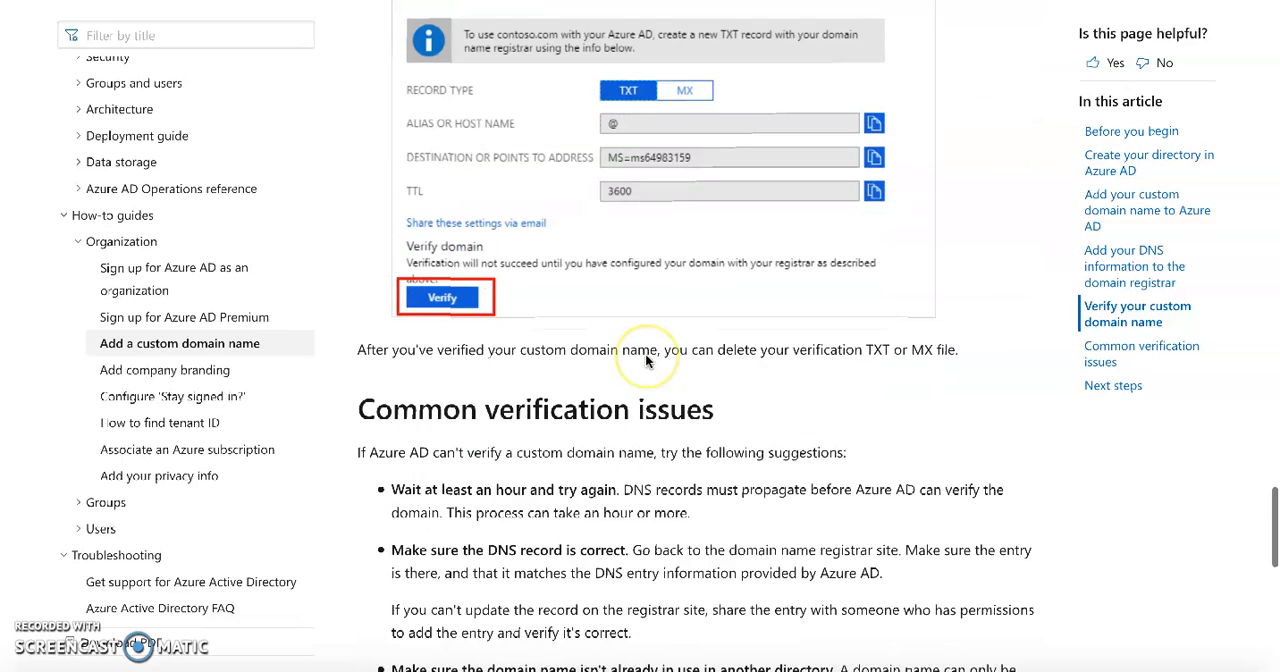
# Return from the Microsoft Docs article to the Azure portal home page and open Azure Active Directory for AzureDemoTenant
pyautogui.scroll(3, 645, 360)
pyautogui.scroll(1, 645, 353)
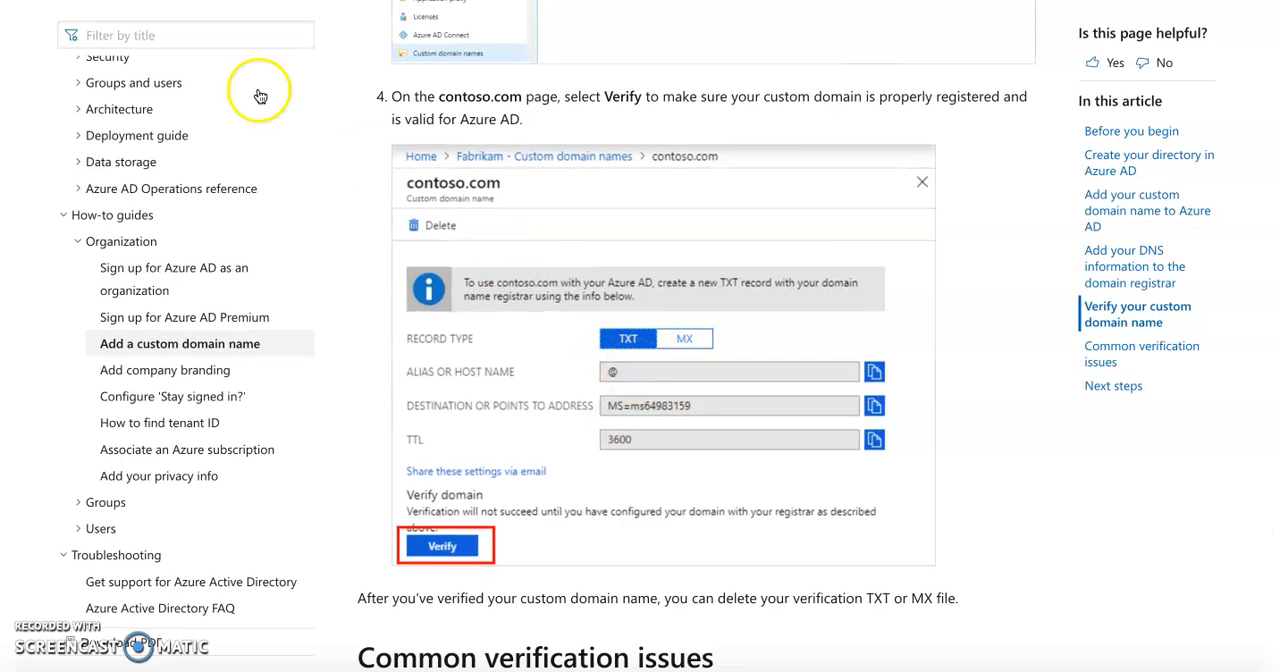
pyautogui.click(190, 1)
pyautogui.click(28, 52)
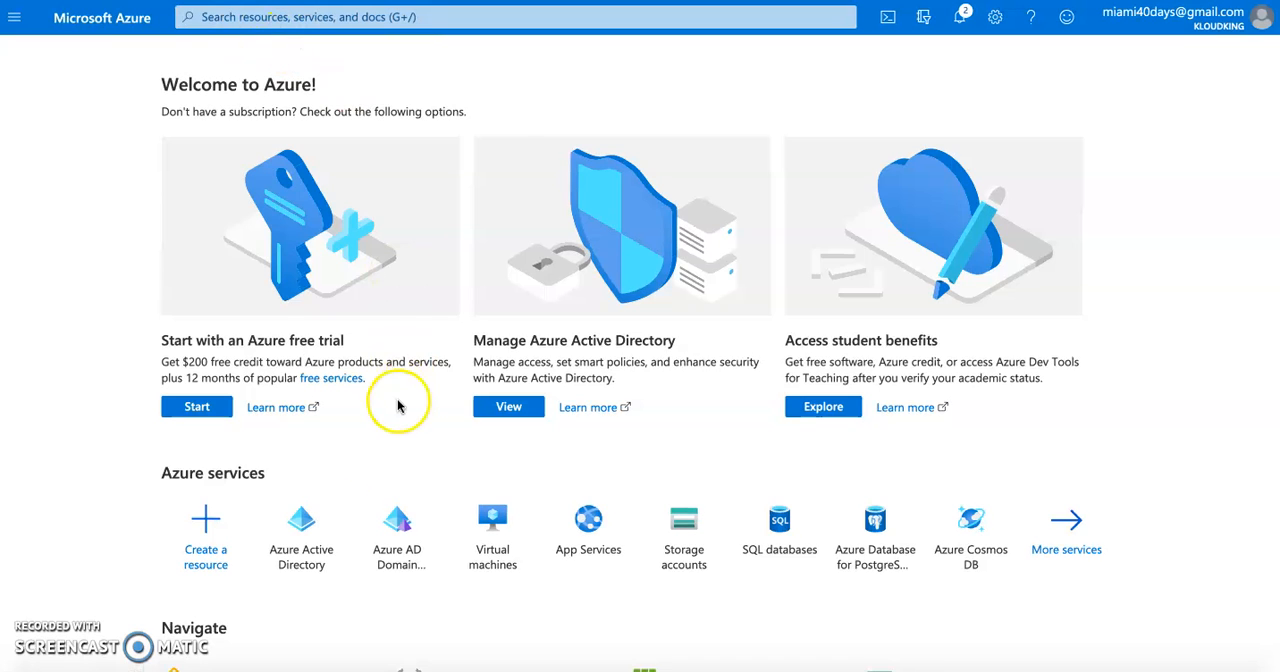
pyautogui.click(306, 545)
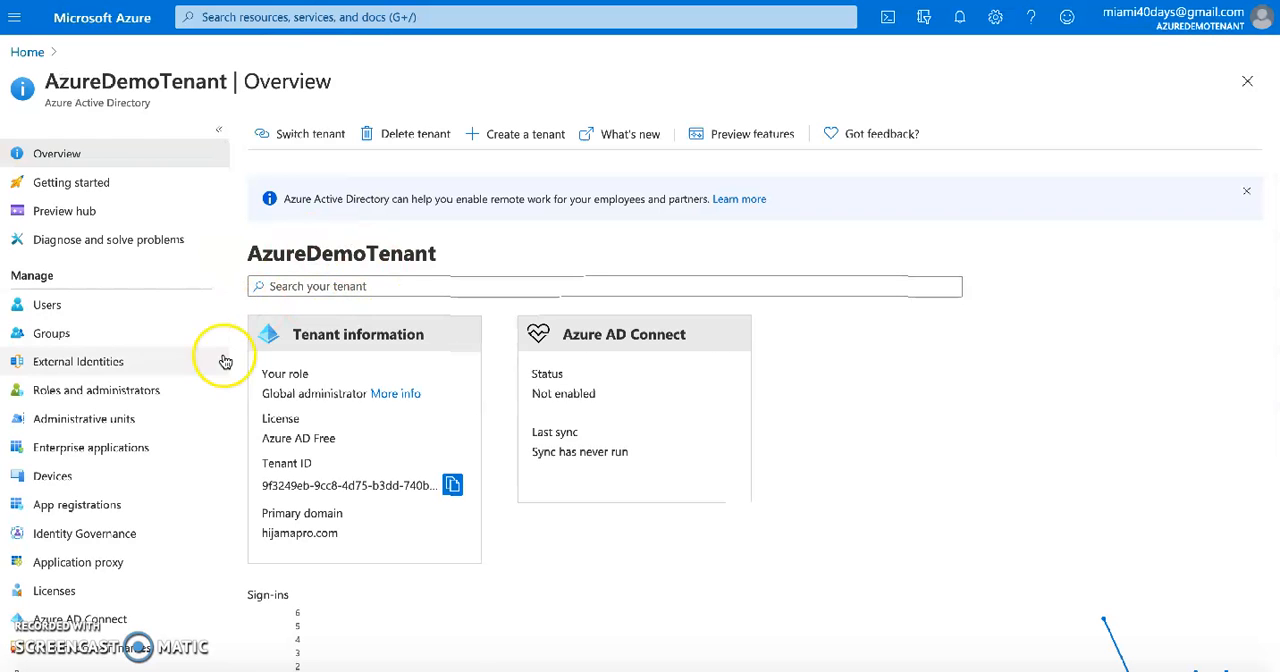
# Highlight the AzureDemoTenant name and its primary domain on the overview, and open the tenant's custom domain names
pyautogui.scroll(-1, 115, 532)
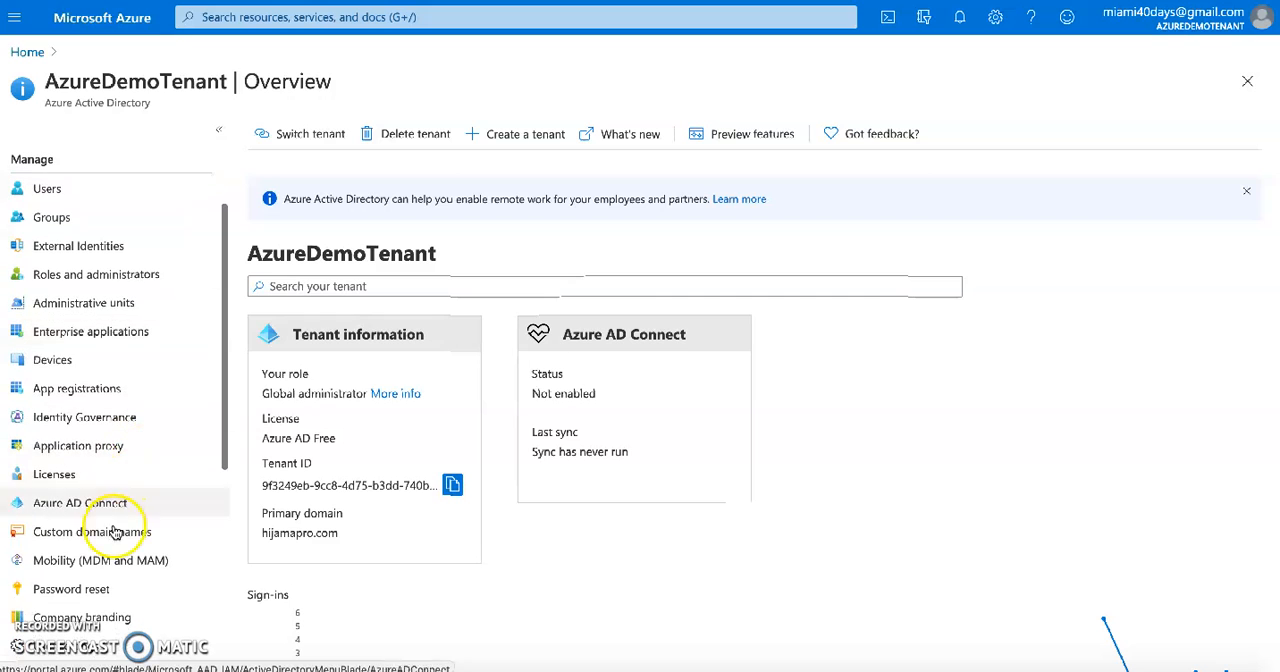
pyautogui.doubleClick(285, 255)
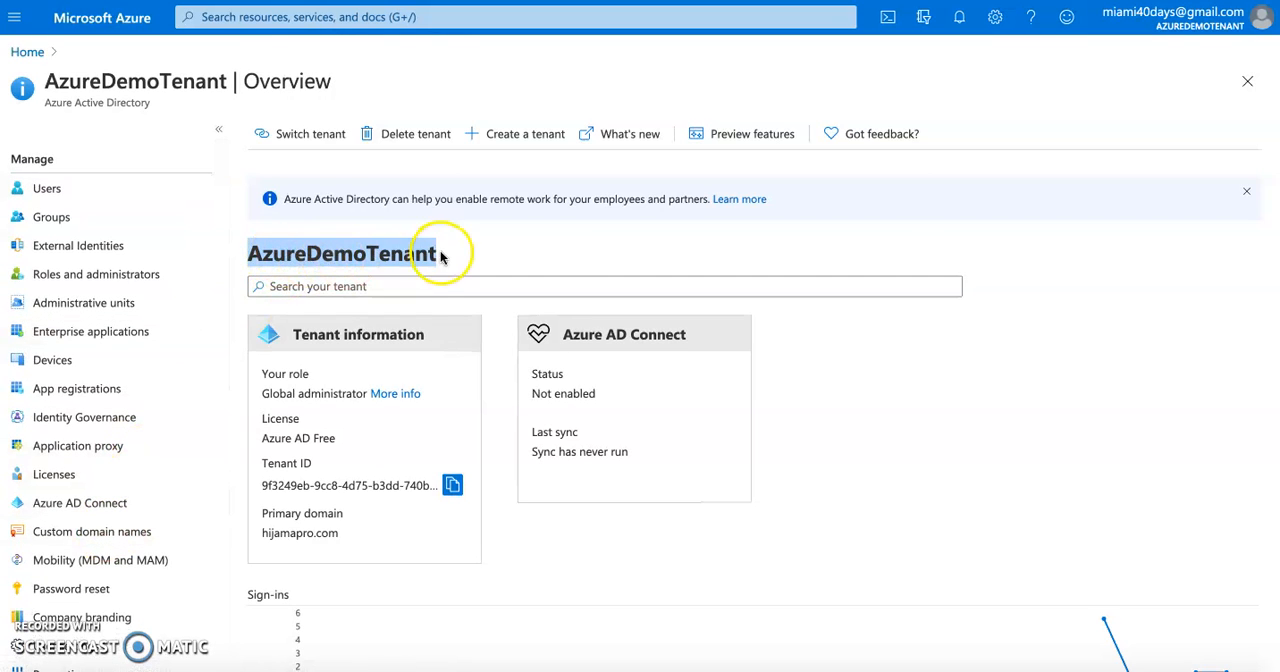
pyautogui.doubleClick(288, 535)
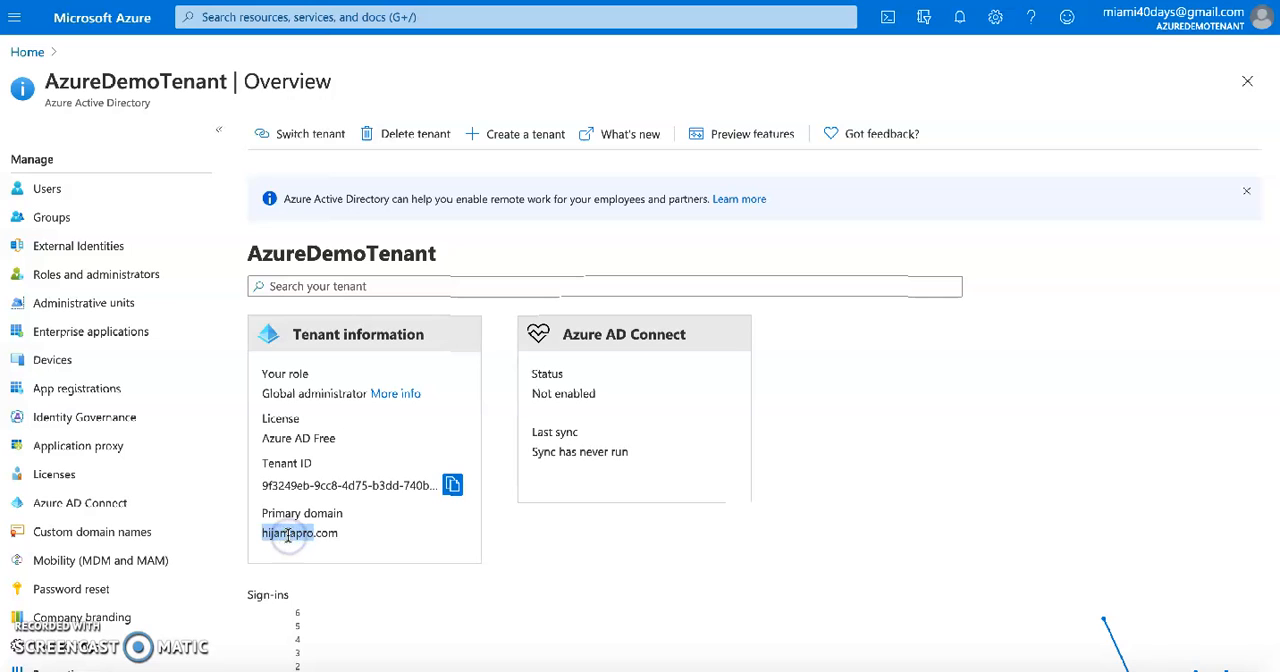
pyautogui.click(68, 538)
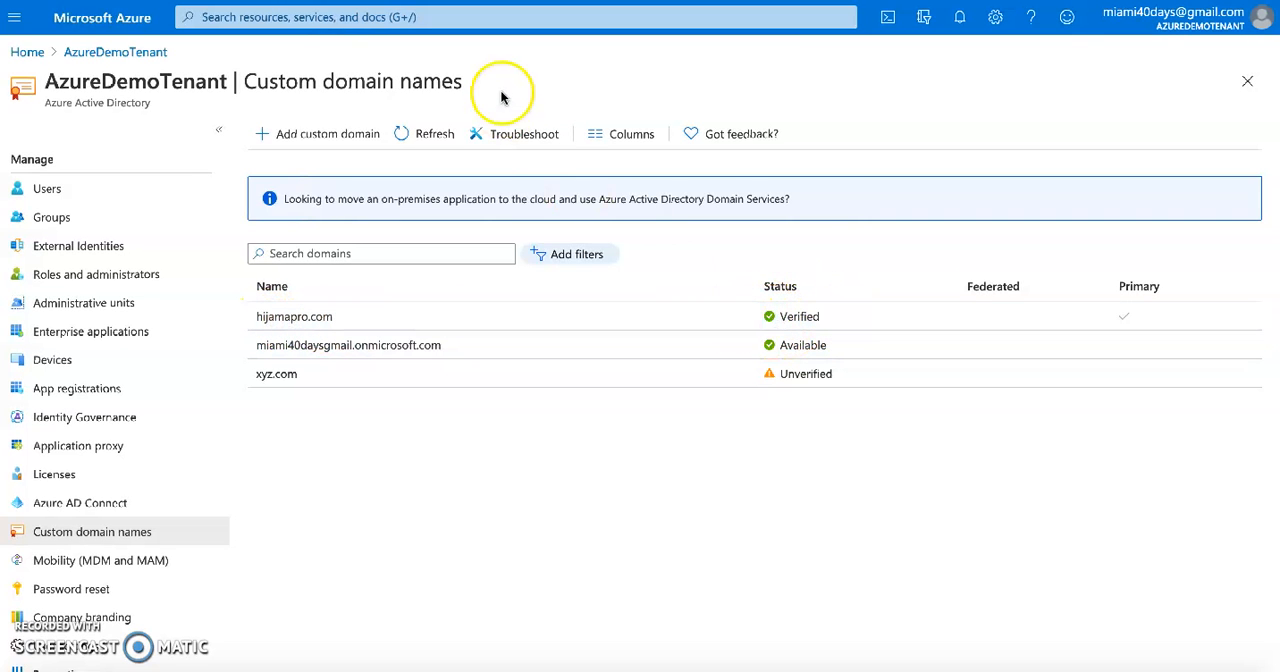
# Revisit the Microsoft Docs article and the tenant's custom domain list, and switch to the "What is a Tenant?" diagram in diagrams.net
pyautogui.click(440, 1)
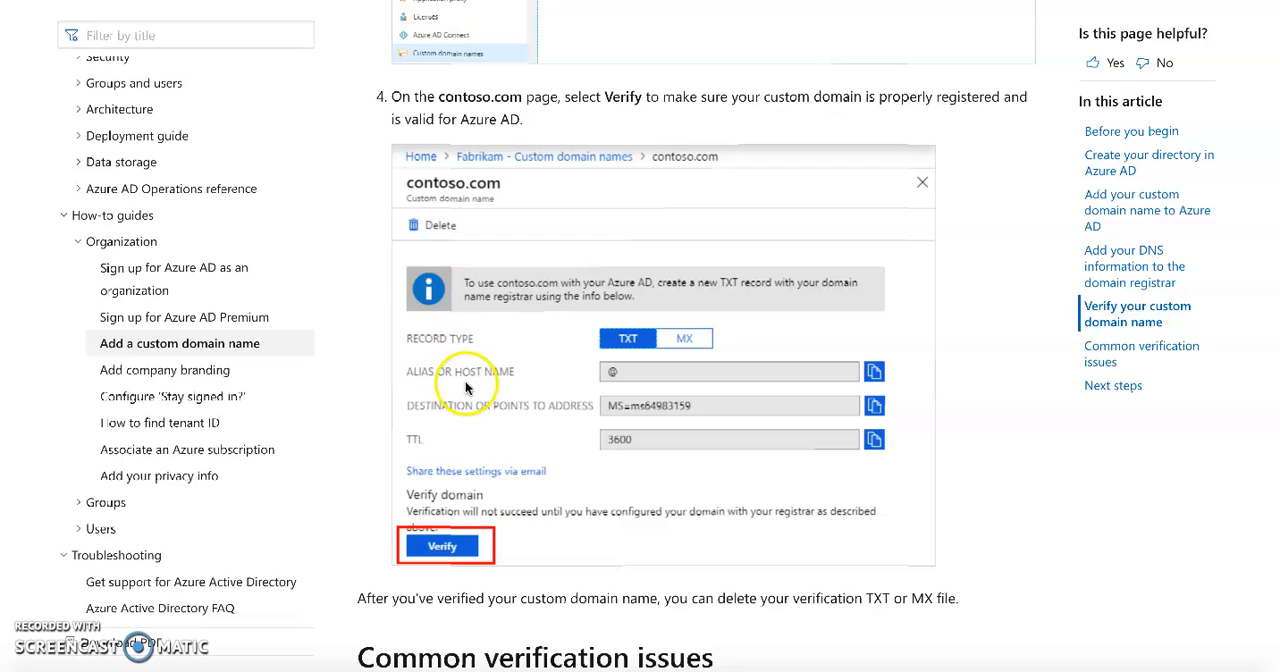
pyautogui.hotkey('ctrl', 'shift', 'Tab')
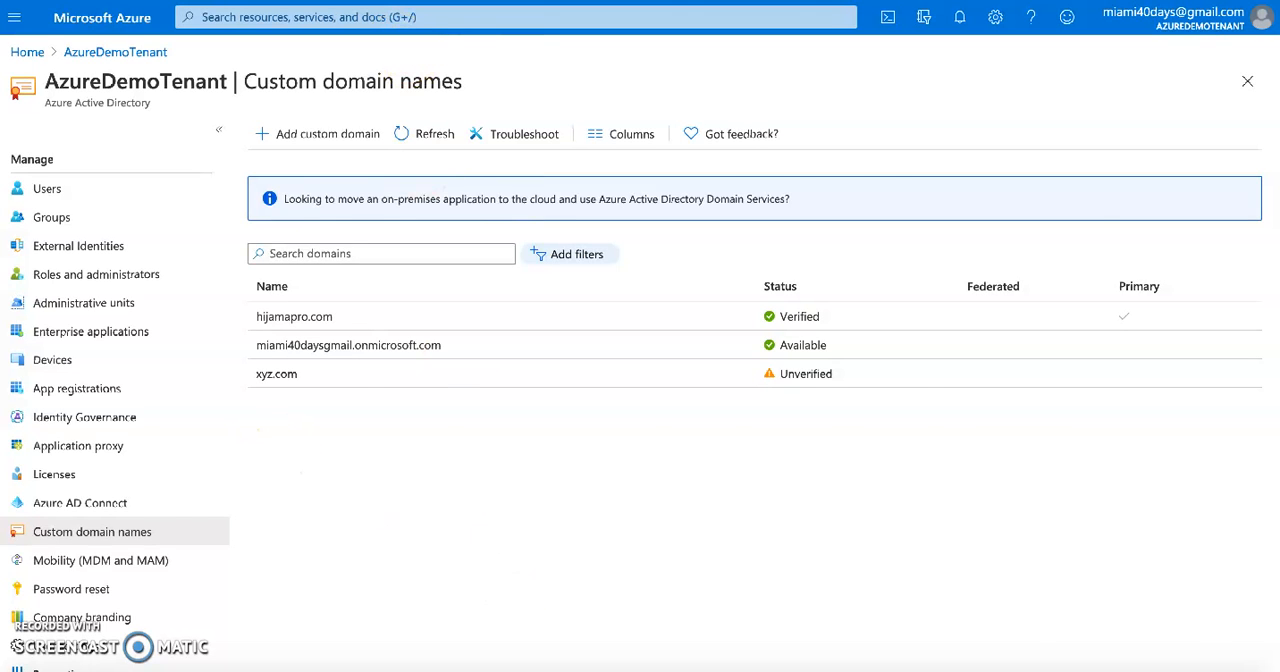
pyautogui.hotkey('ctrl', 'Tab')
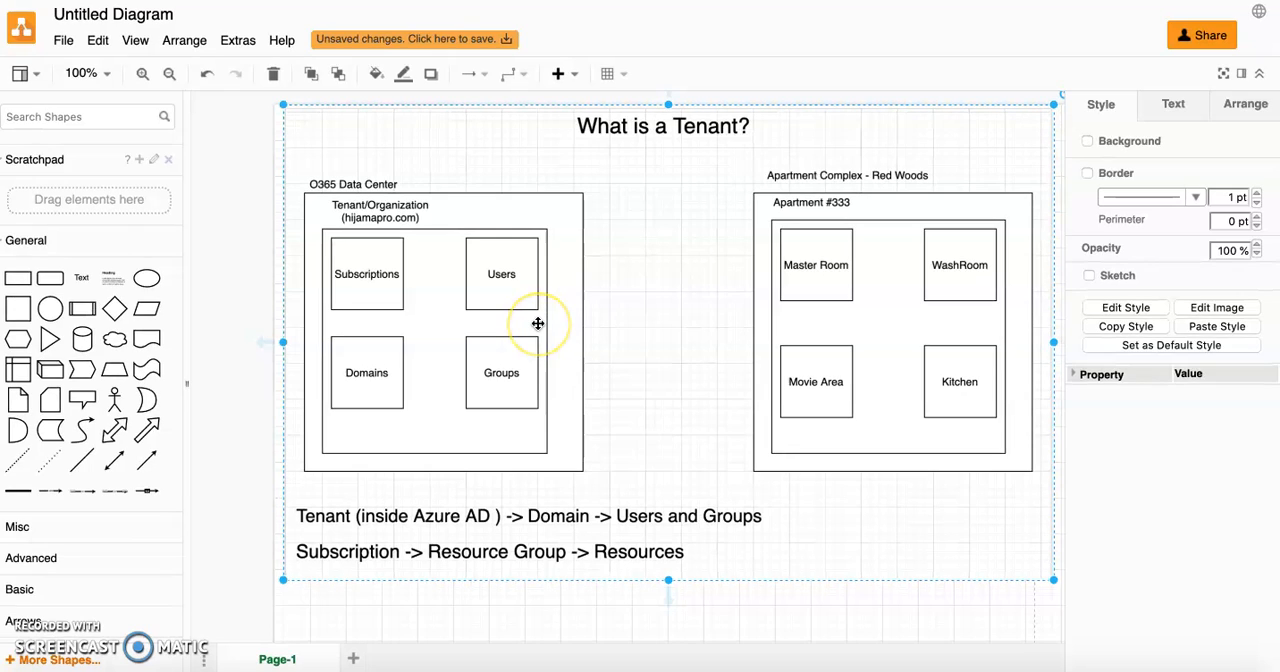